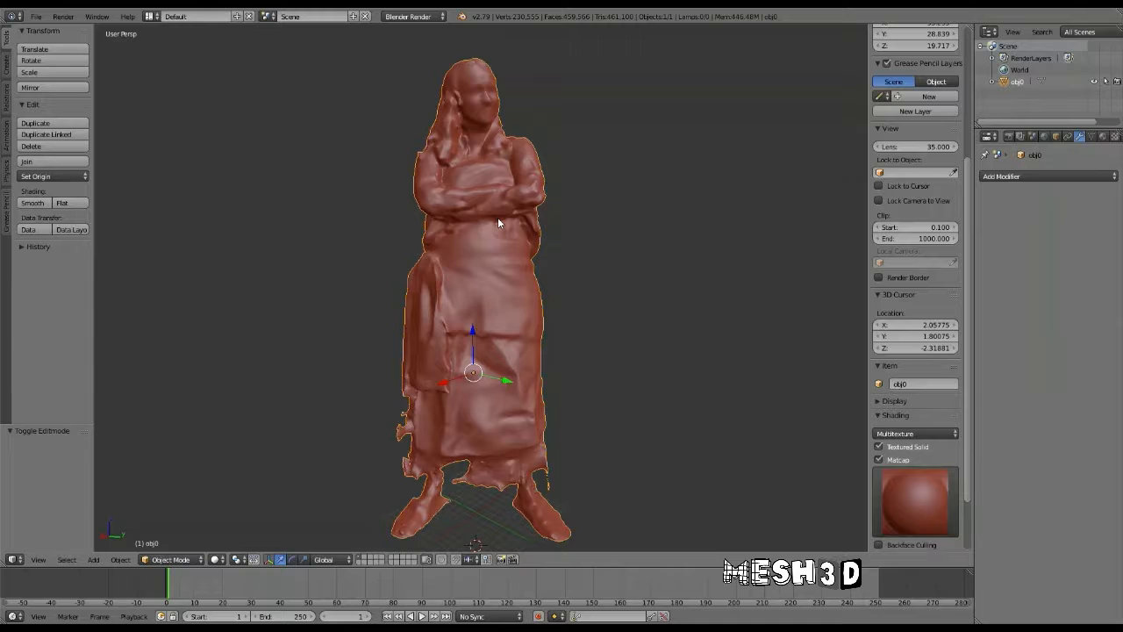
Duplicate the scanned figure in place, without moving the copy.
key(shift+d)
right_click(497, 223)
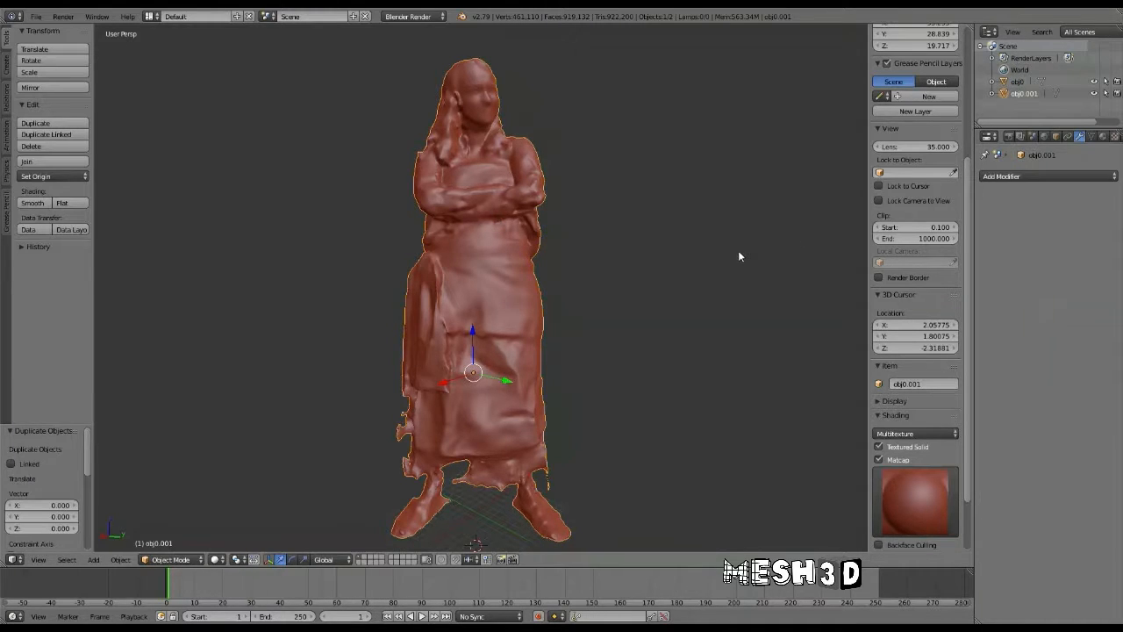
mouse_move(738, 257)
middle_down()
mouse_move(665, 268)
mouse_move(734, 281)
mouse_move(729, 268)
middle_up()
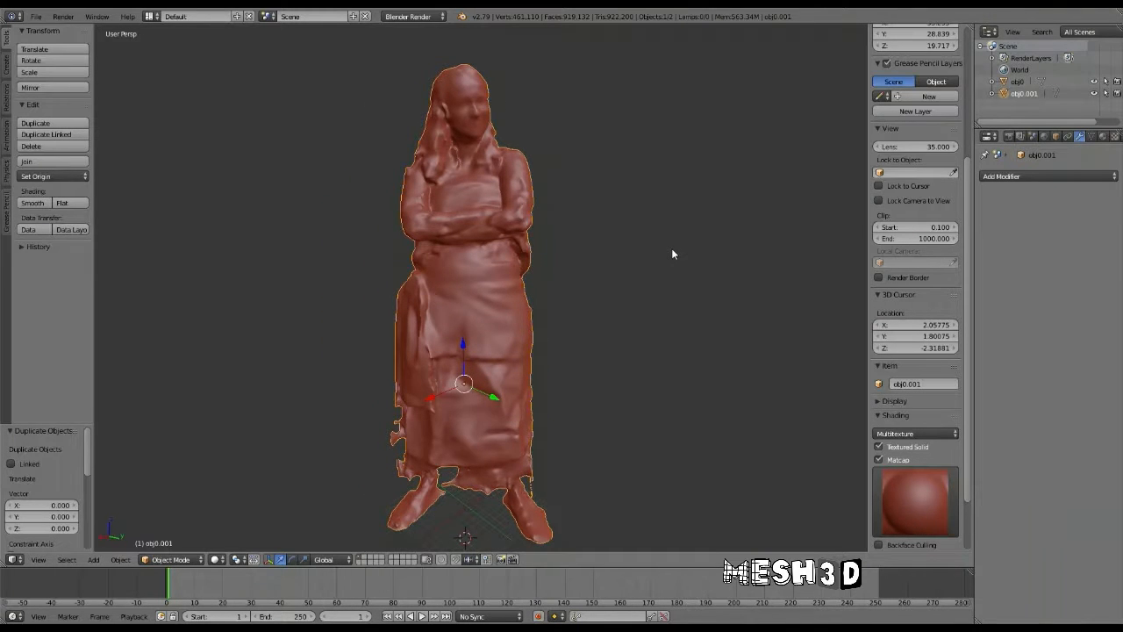
key(shift+d)
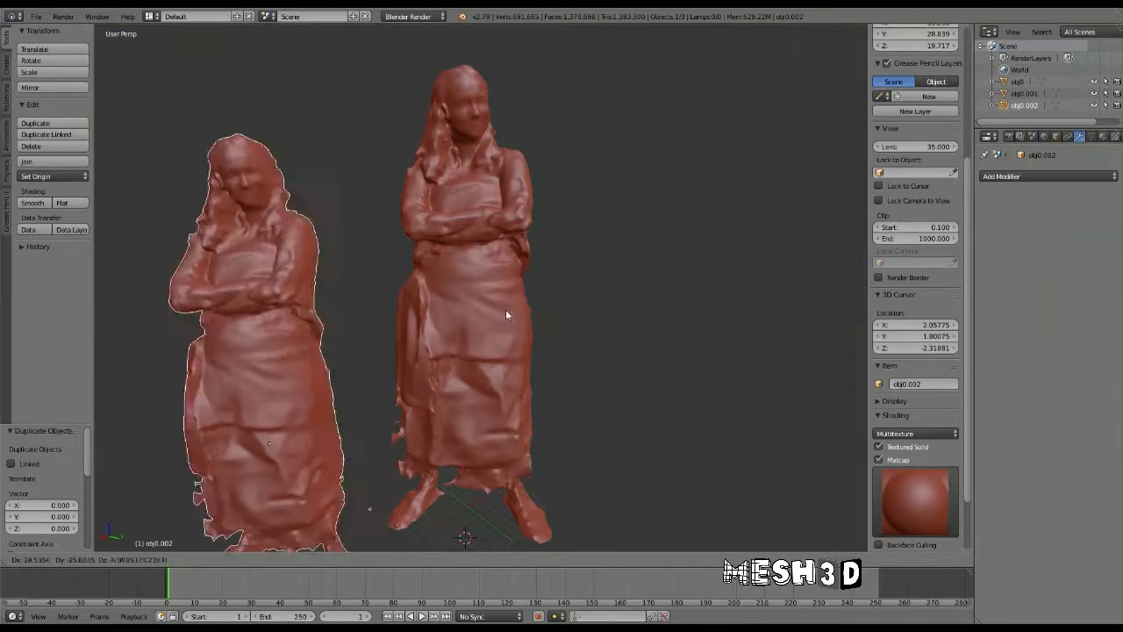
click(770, 272)
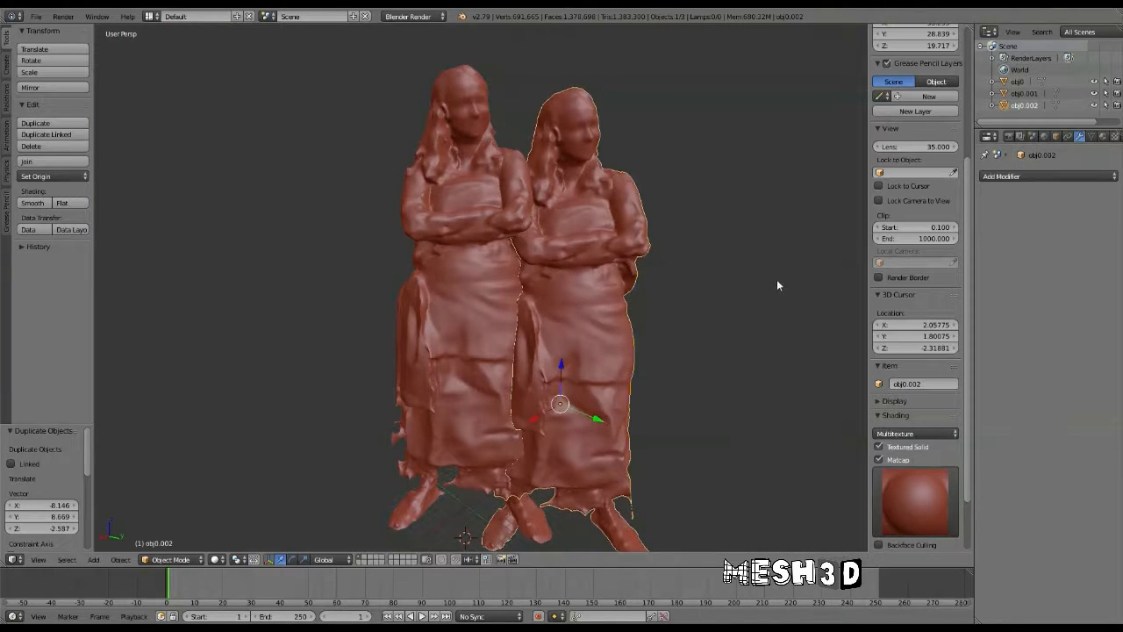
key(ctrl+z)
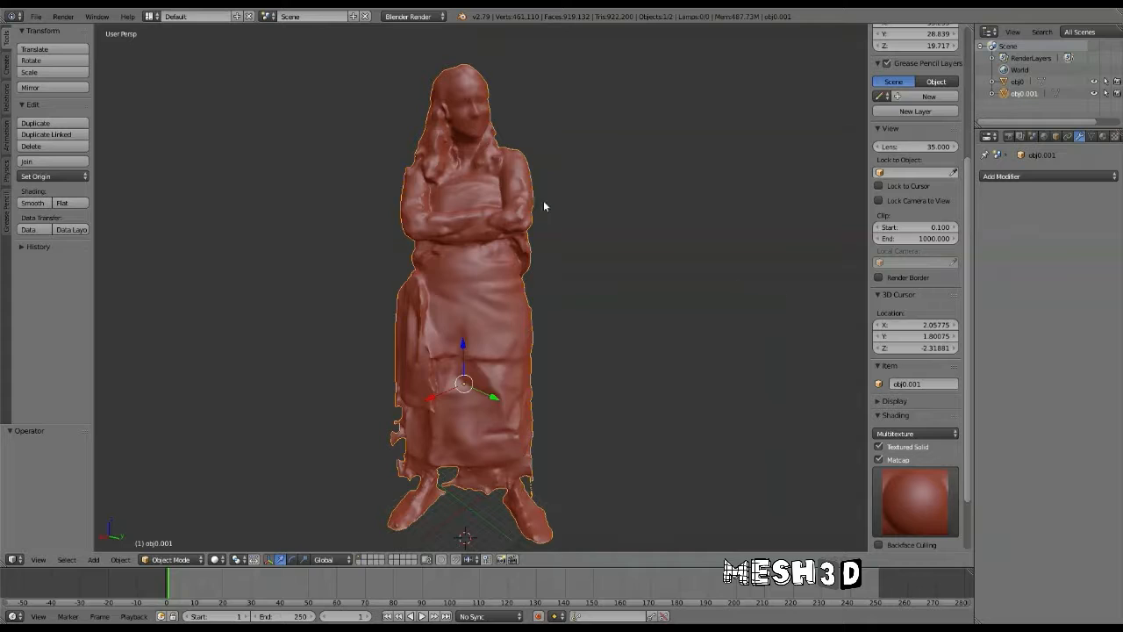
Turn off Matcap shading to display the figure's photo texture, and select the duplicate obj0.001.
click(1018, 81)
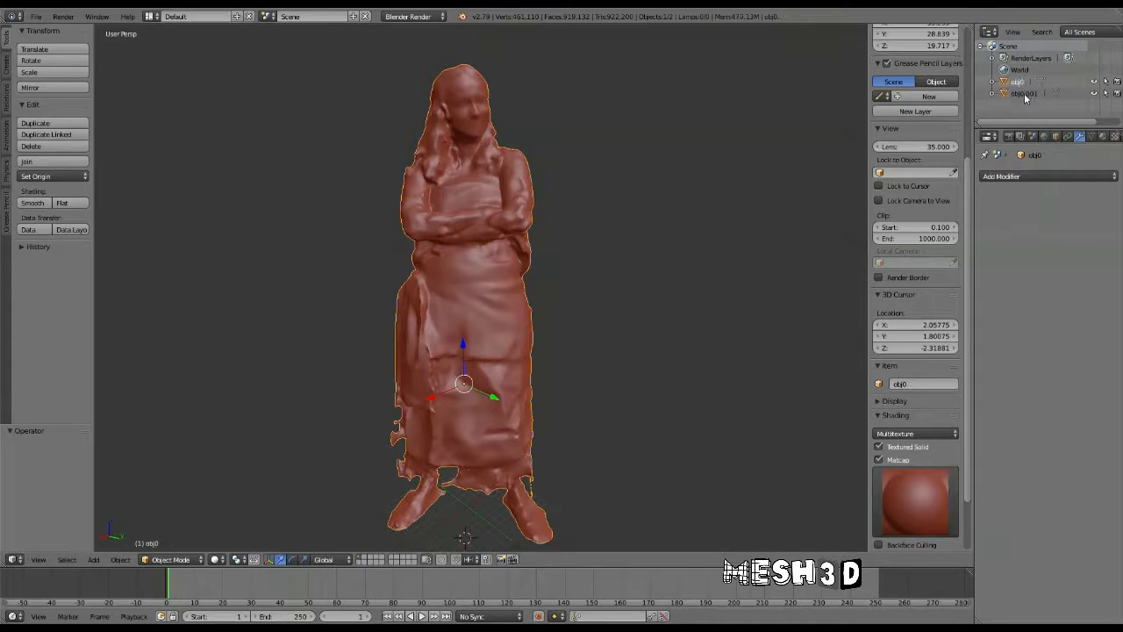
click(879, 459)
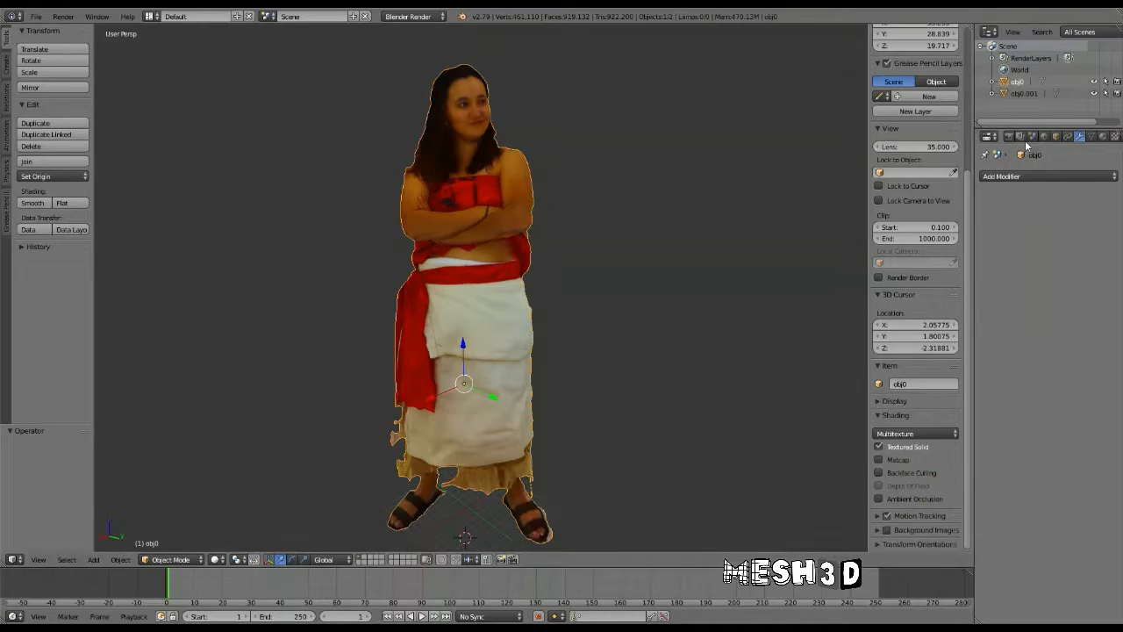
click(1028, 93)
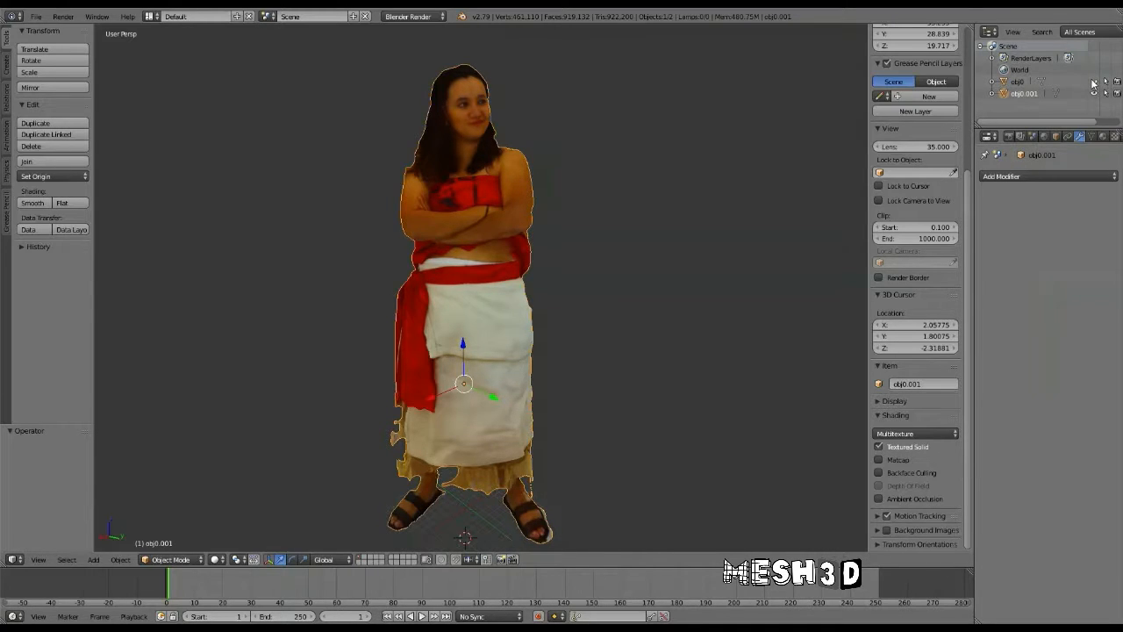
Lock the X, Y and Z location of the duplicate obj0.001.
click(1018, 85)
scroll(955, 183, up, 5)
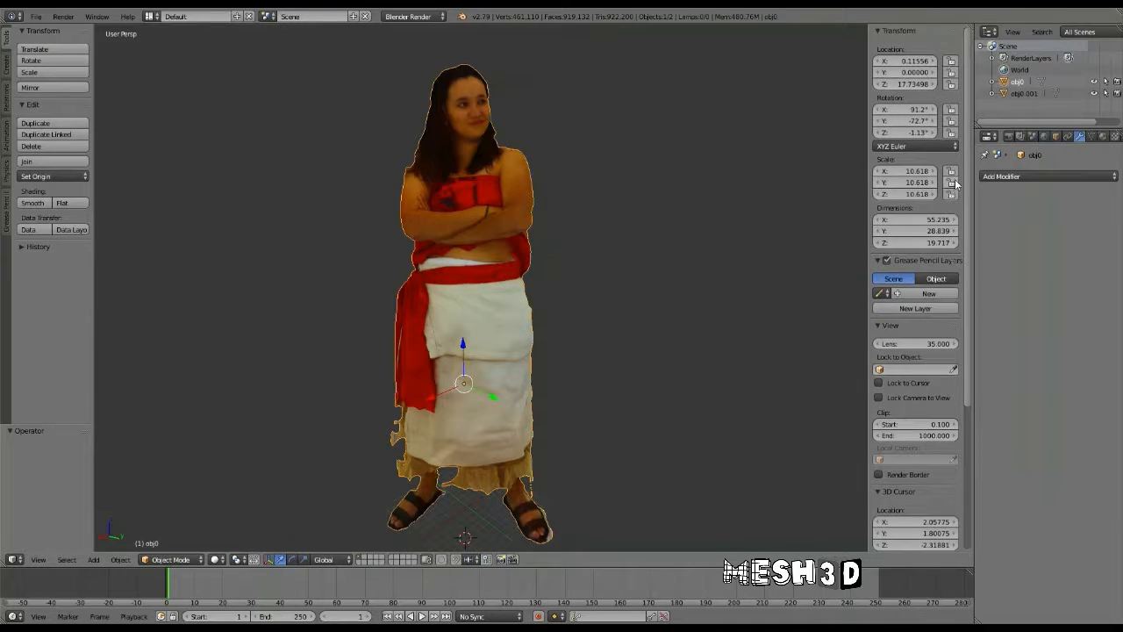
ctrl+click(1020, 93)
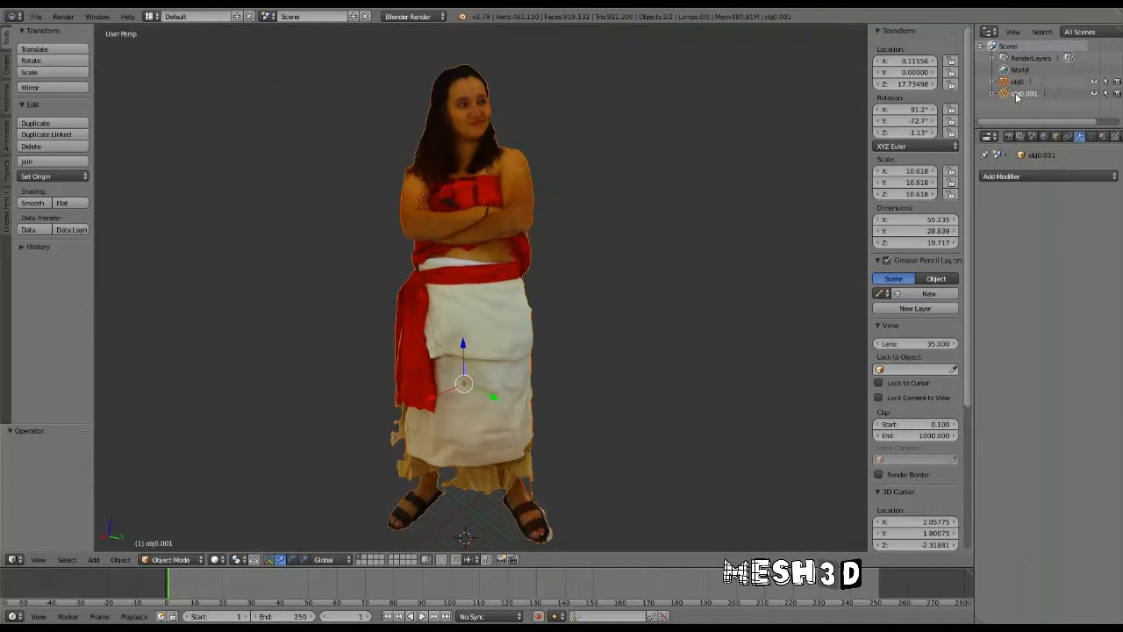
click(953, 60)
click(952, 72)
click(953, 83)
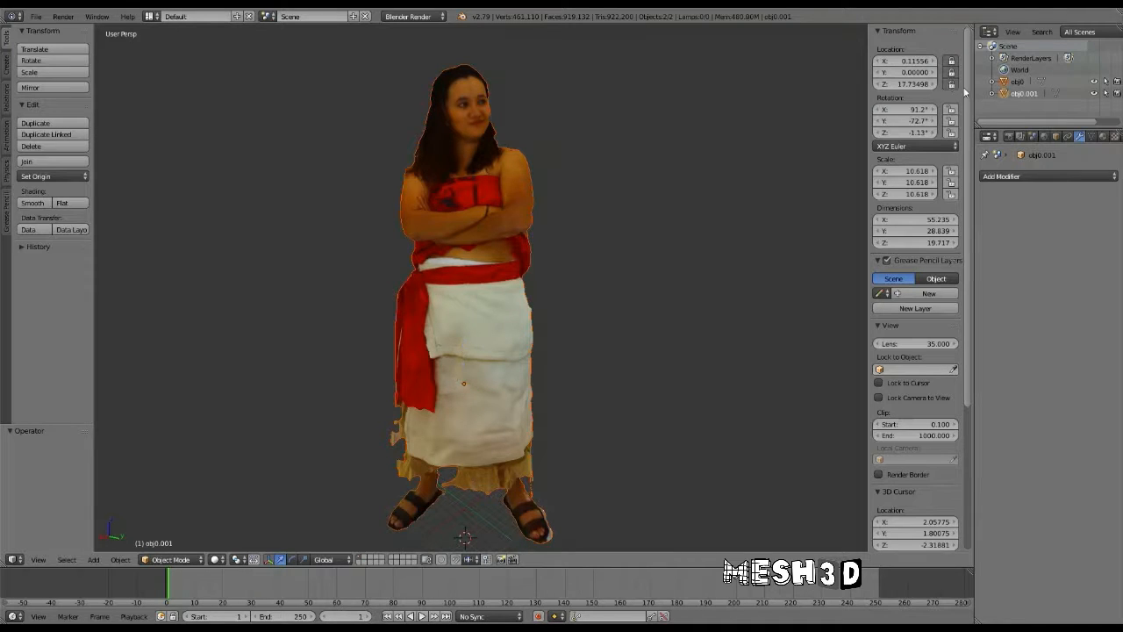
Lock the X, Y and Z location of the original obj0.
click(1018, 81)
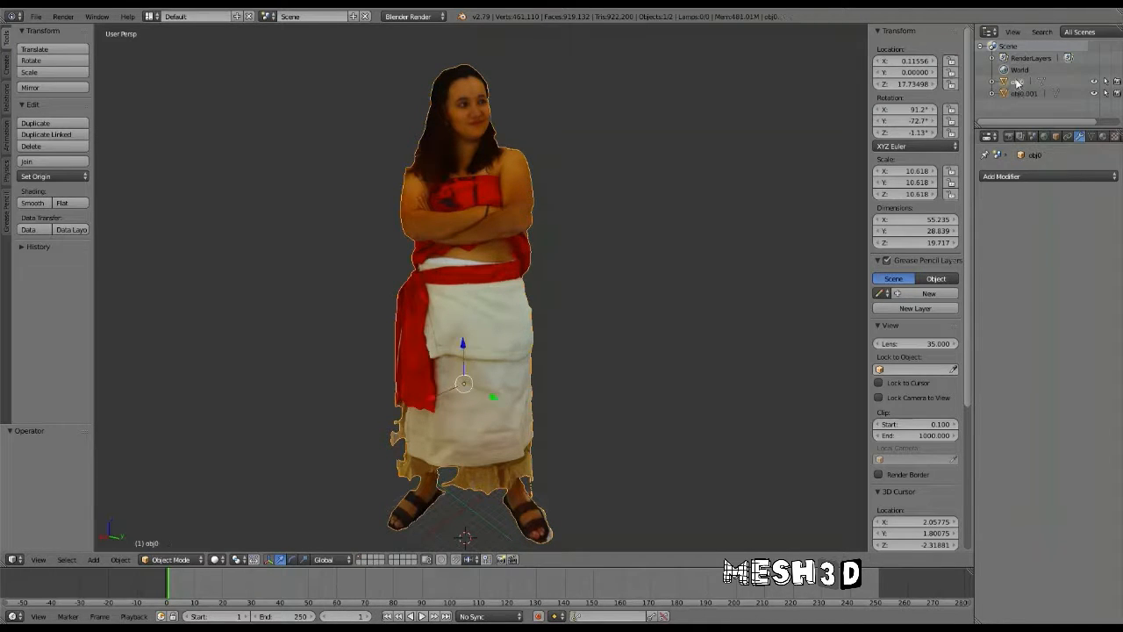
click(952, 72)
click(952, 84)
click(952, 61)
Rename the duplicate obj0.001 as Mesh3d.
click(1018, 93)
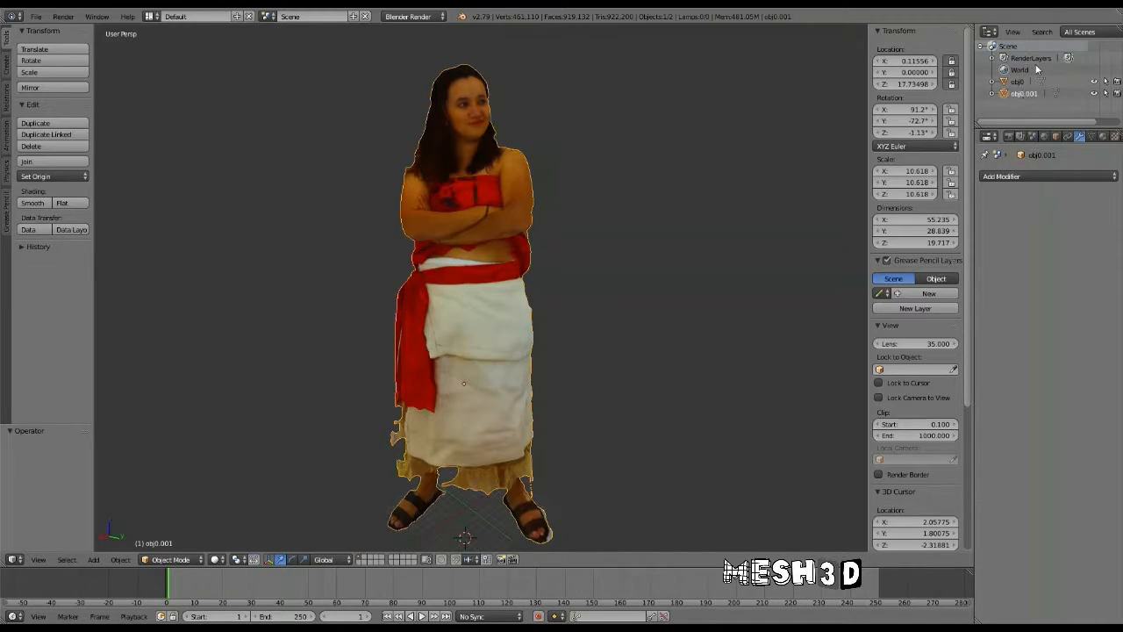
double_click(1026, 93)
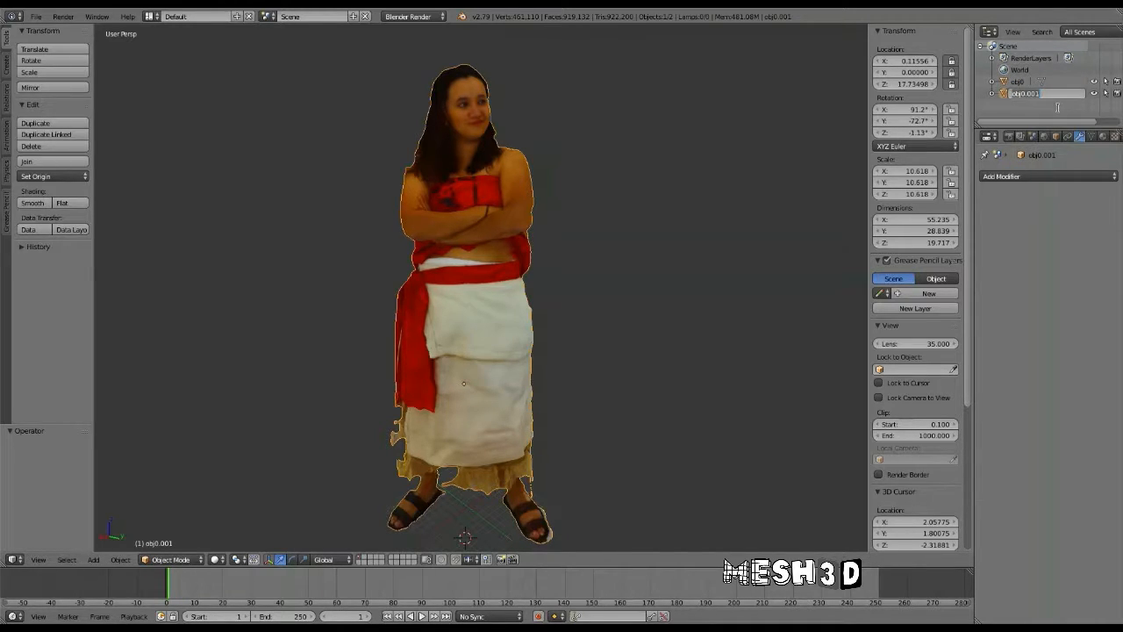
key(BackSpace)
key(Return)
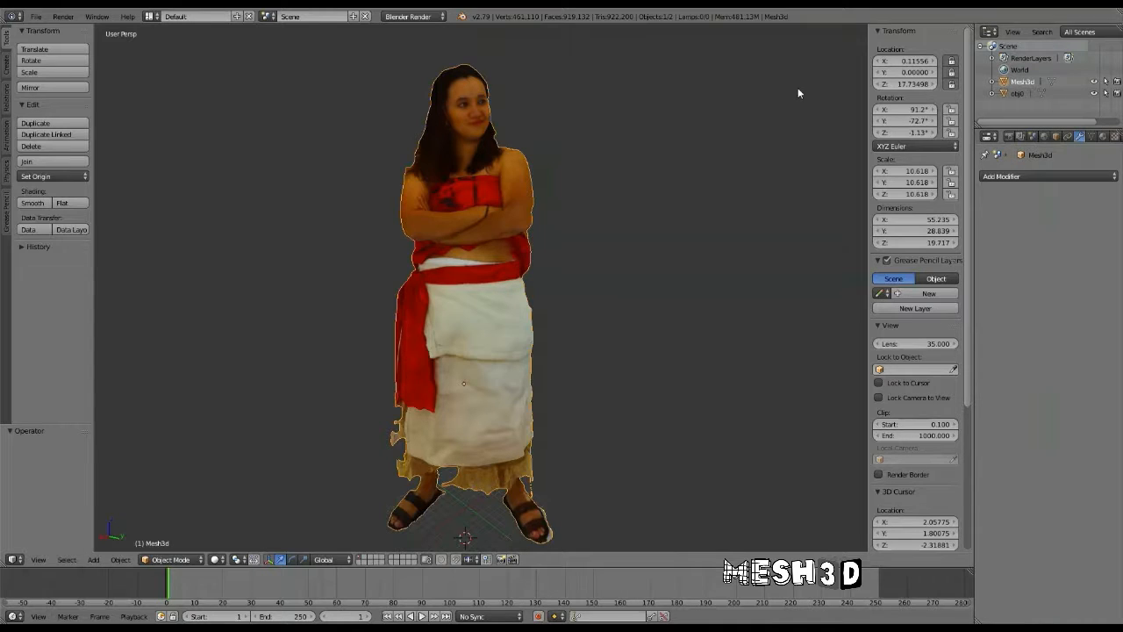
Hide the Mesh3d copy in the viewport and make obj0 the selected object.
middle_drag(657, 231, 704, 201)
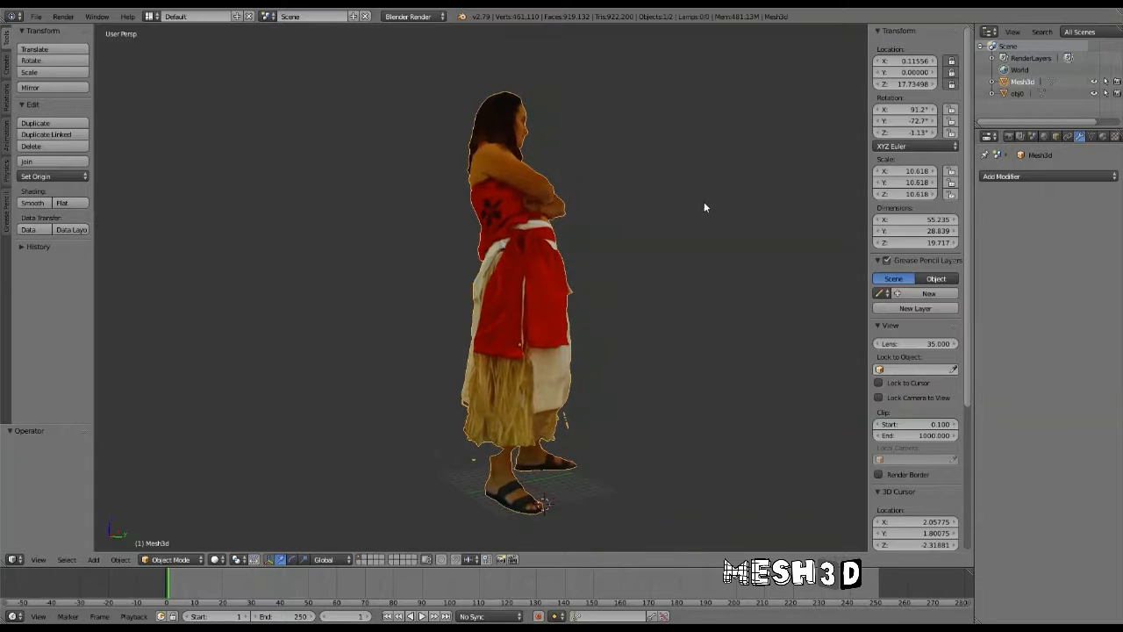
click(1099, 81)
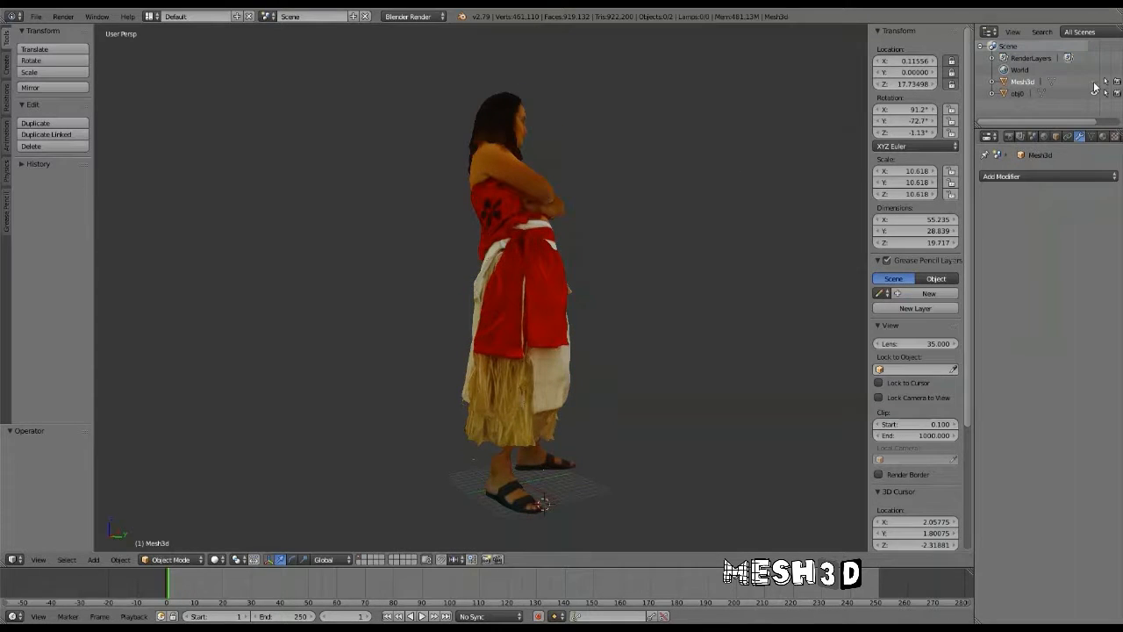
click(1023, 93)
Turn on Matcap shading for the close-up of obj0's lower skirt and legs.
middle_drag(577, 206, 620, 70)
scroll(632, 236, up, 7)
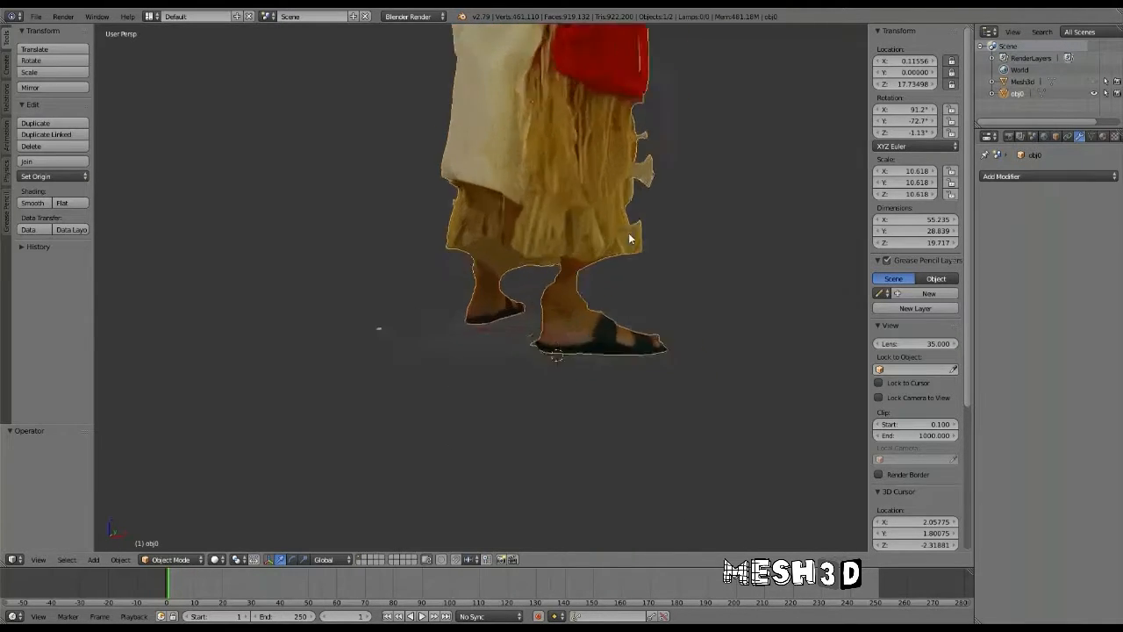
scroll(655, 378, down, 2)
mouse_move(654, 377)
middle_down()
mouse_move(734, 346)
mouse_move(750, 326)
mouse_move(689, 354)
mouse_move(619, 356)
middle_up()
scroll(892, 412, down, 5)
scroll(892, 414, down, 2)
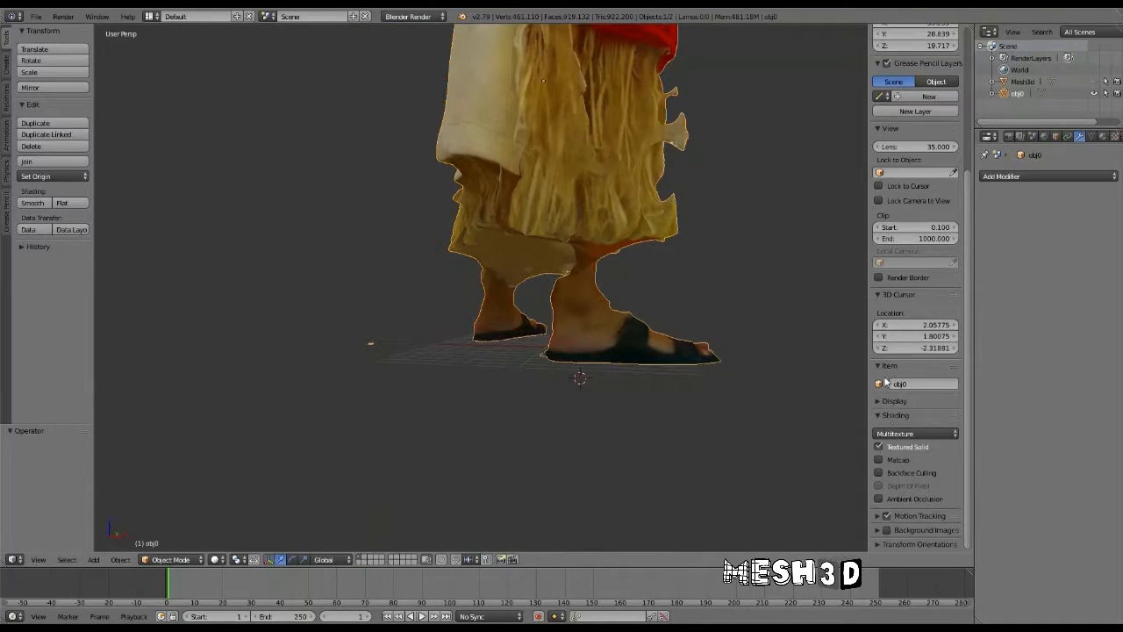
click(894, 465)
scroll(793, 406, up, 5)
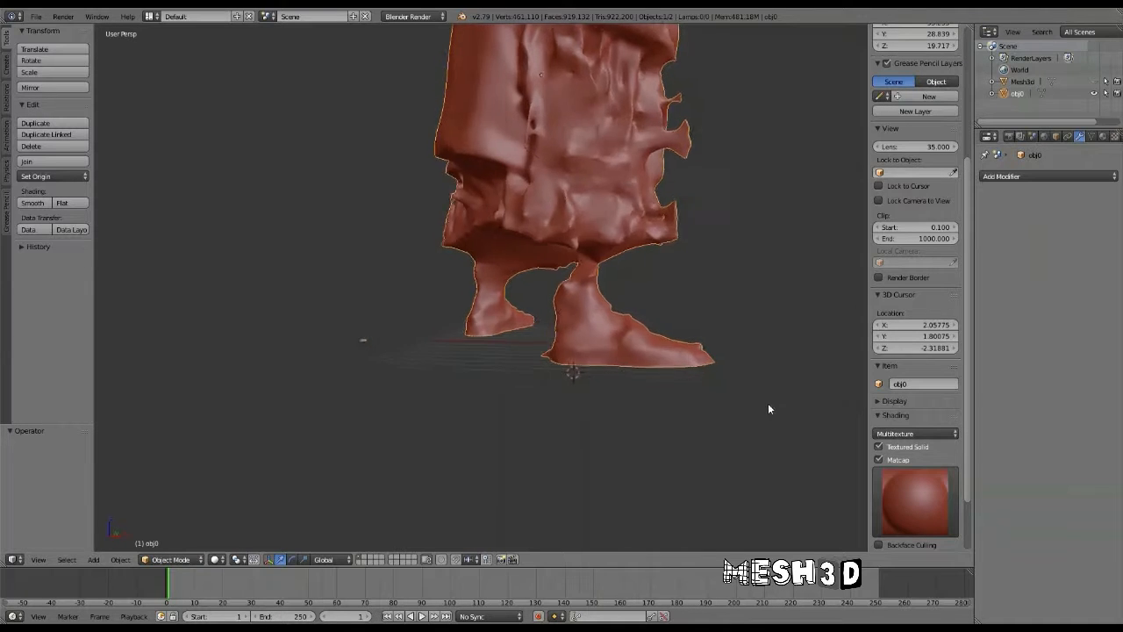
middle_drag(793, 407, 180, 406)
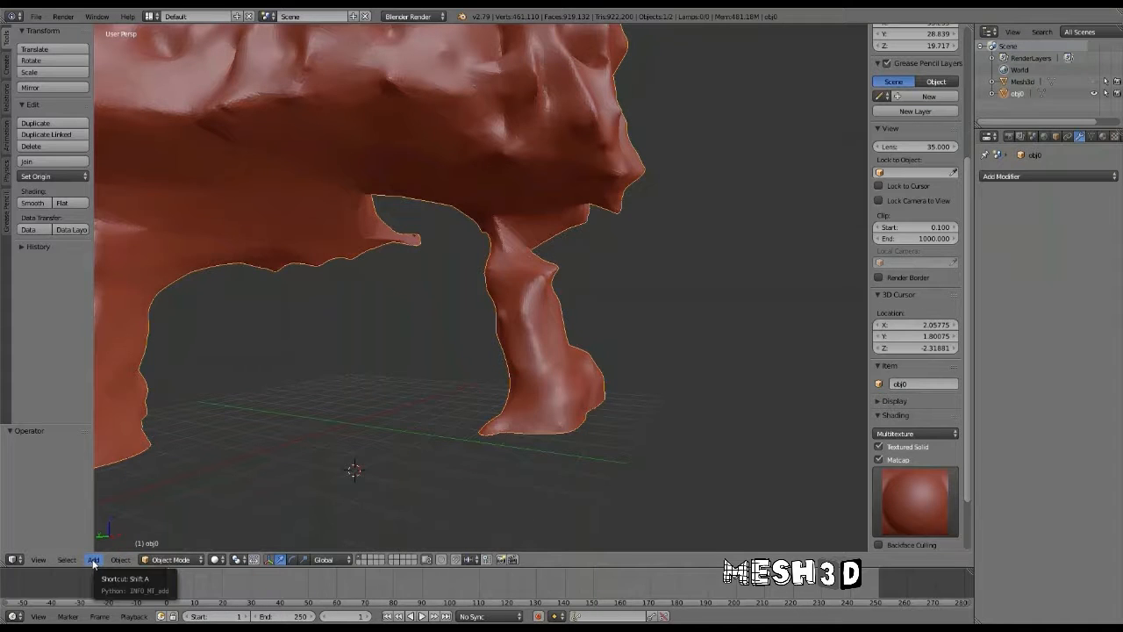
Switch obj0 to Sculpt Mode and choose the Clay Strips brush.
click(152, 567)
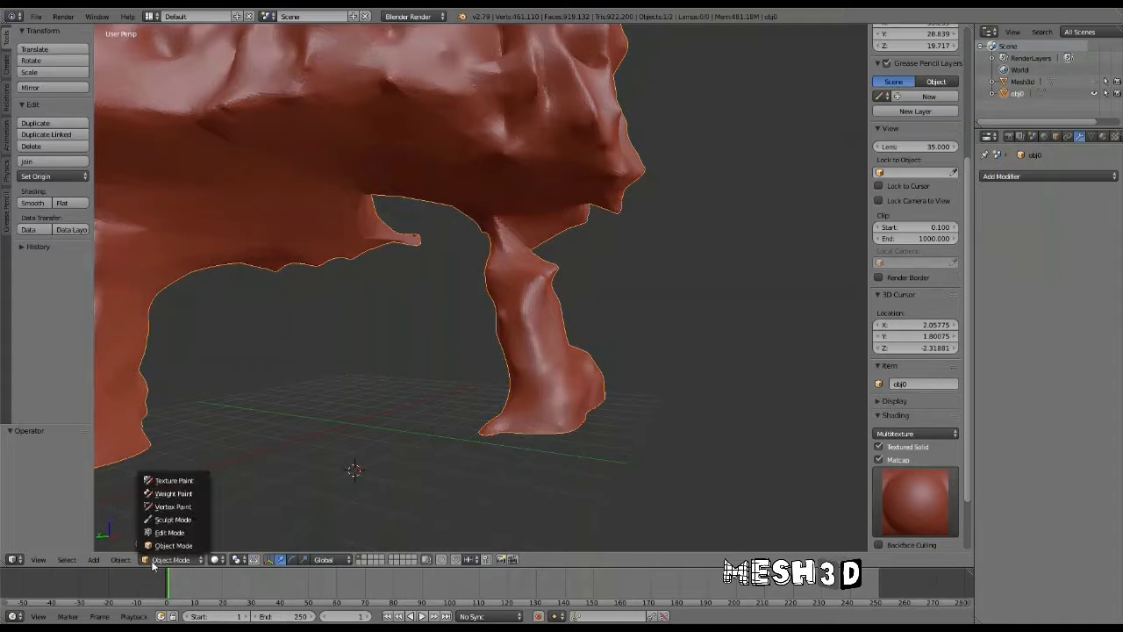
click(199, 520)
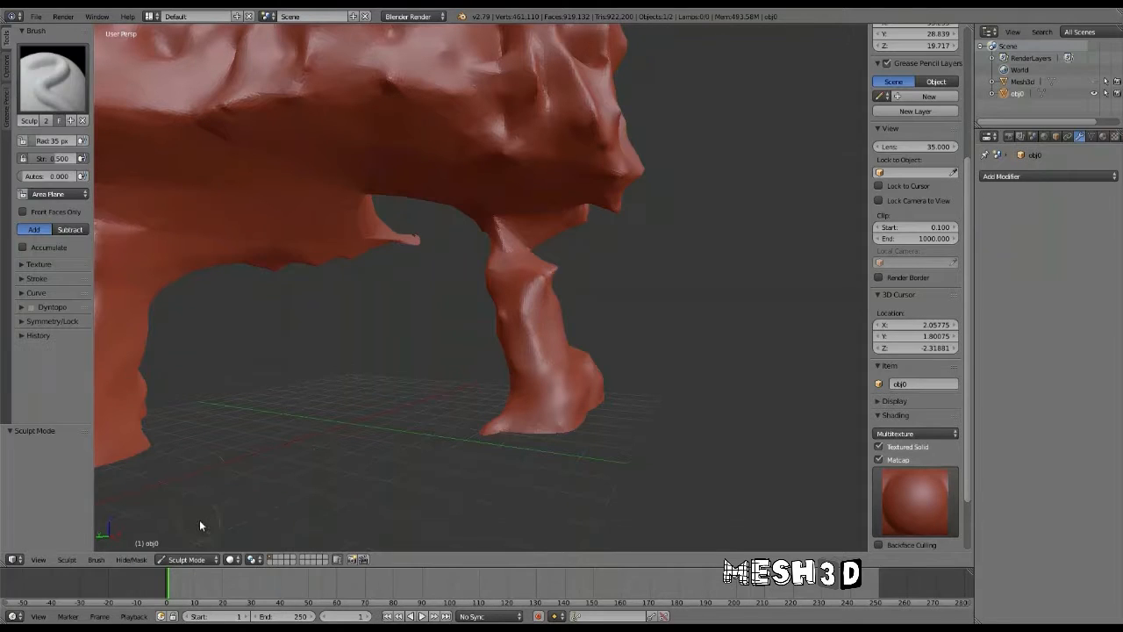
click(74, 77)
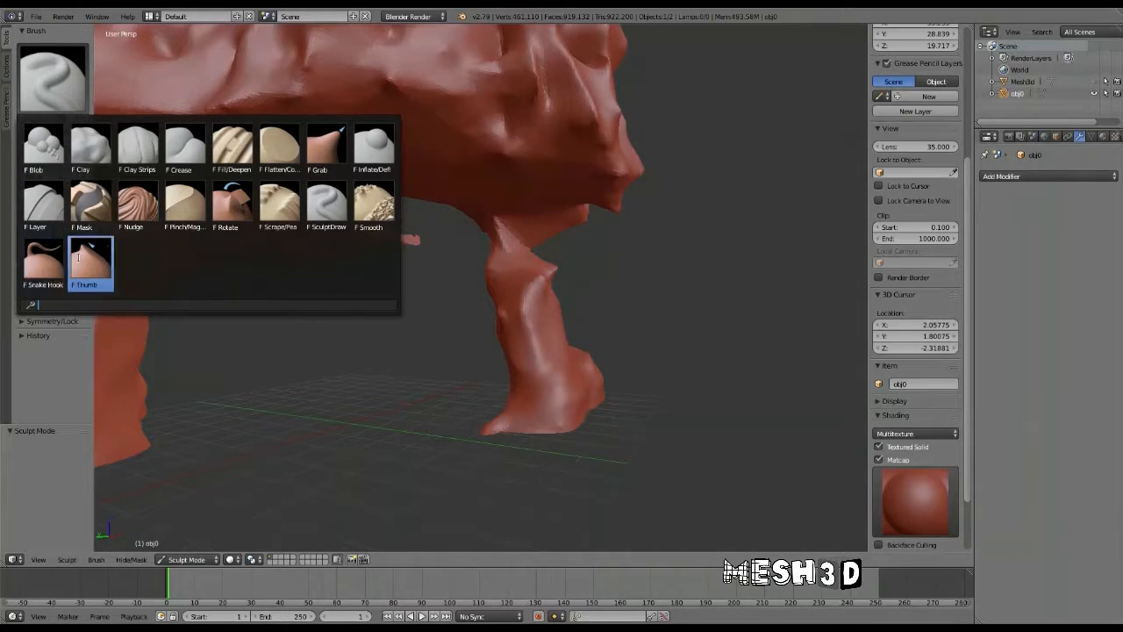
key(Left)
key(Return)
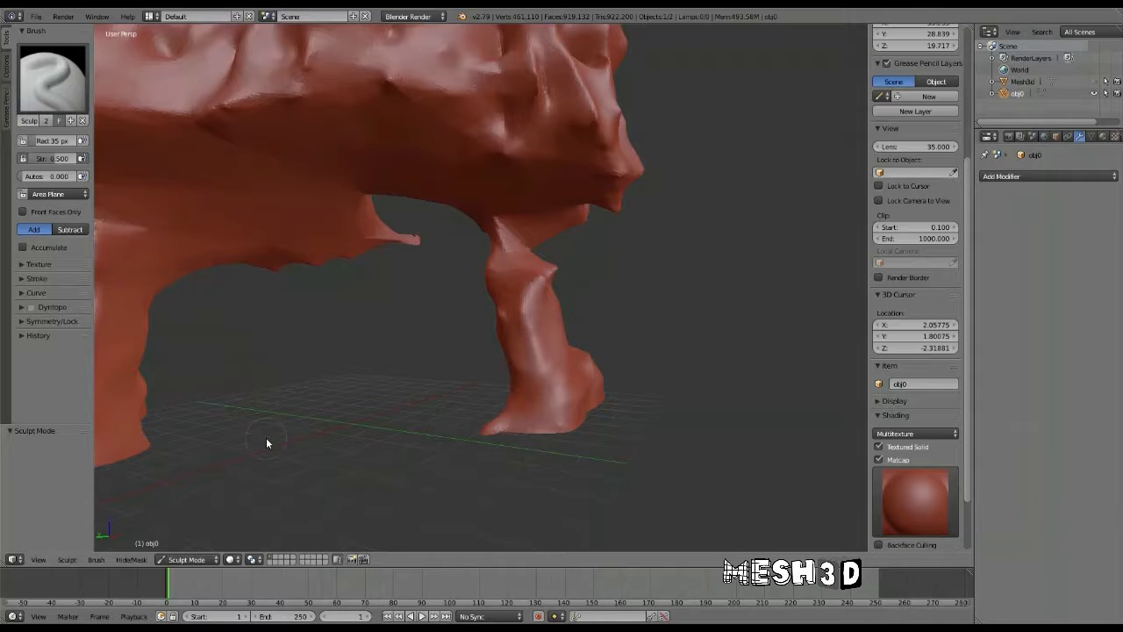
click(71, 102)
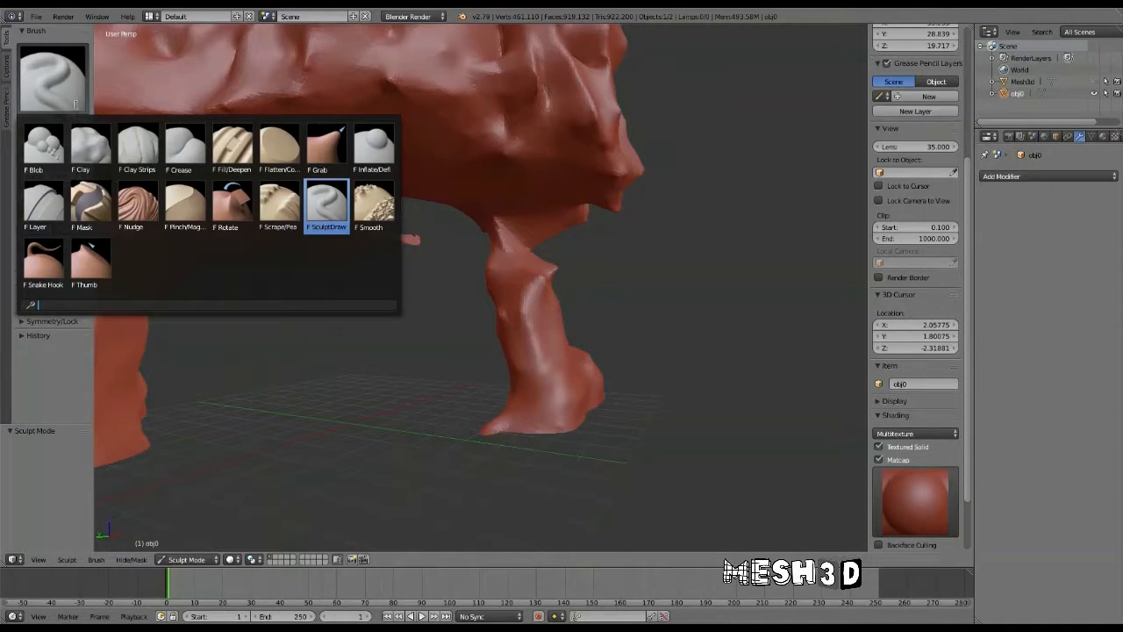
click(147, 163)
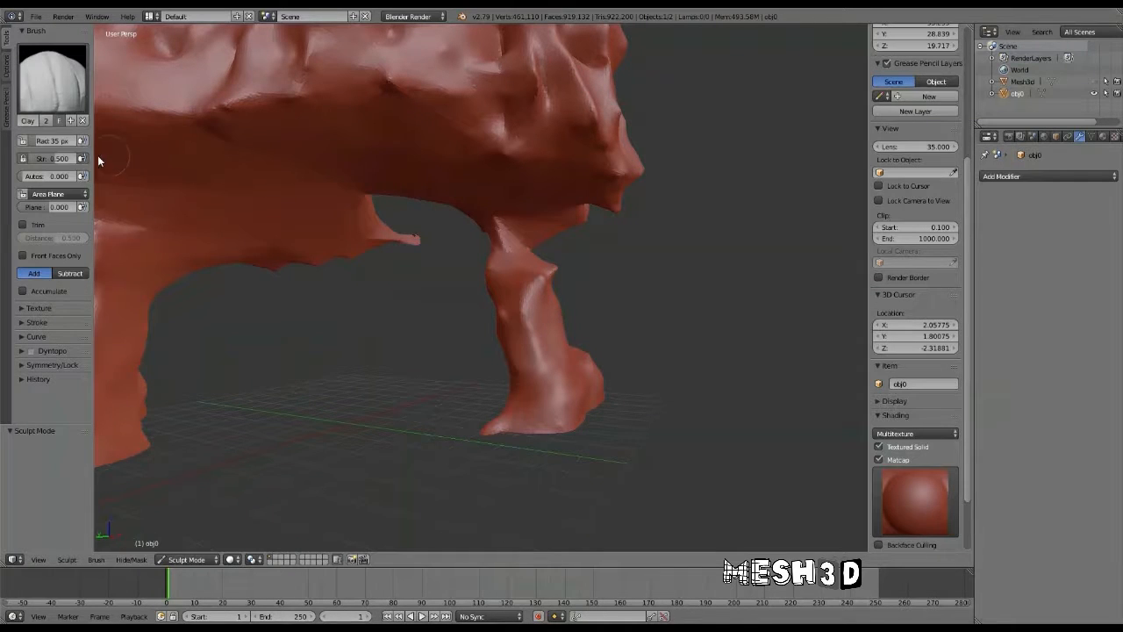
Enable Dyntopo for the sculpt, accepting the loss of vertex colors and UVs.
click(20, 365)
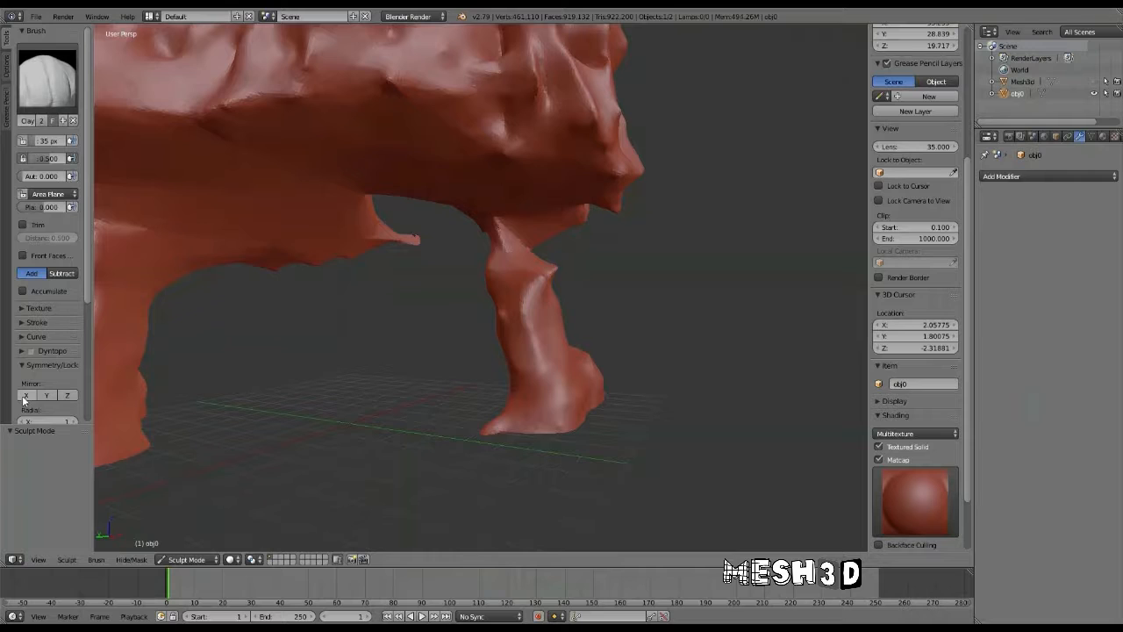
click(22, 366)
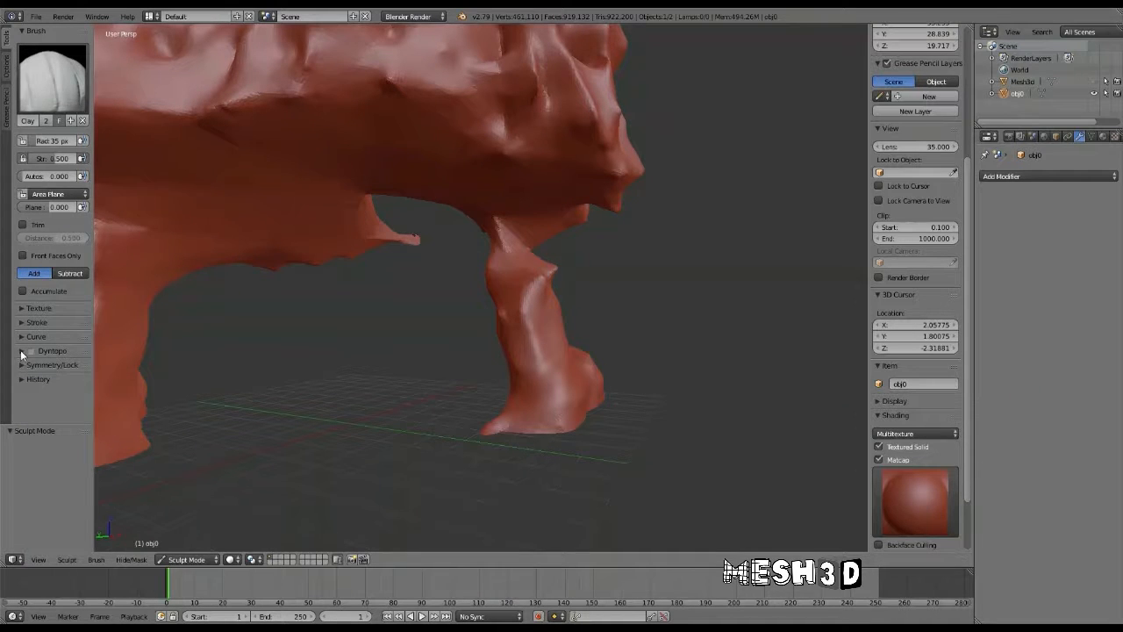
click(28, 350)
click(32, 350)
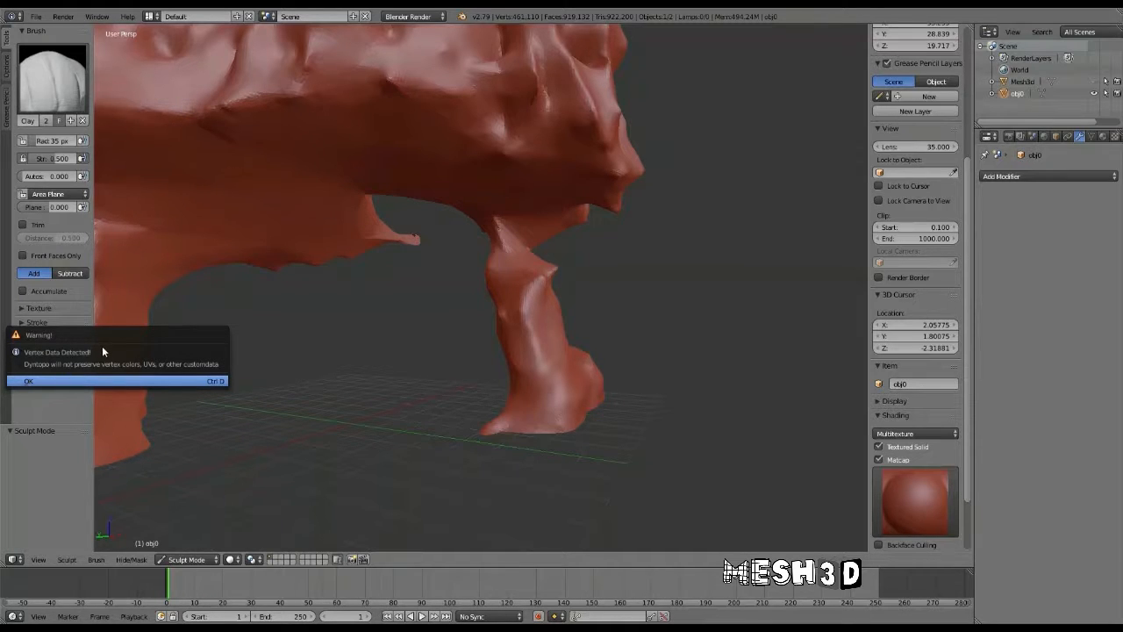
key(Return)
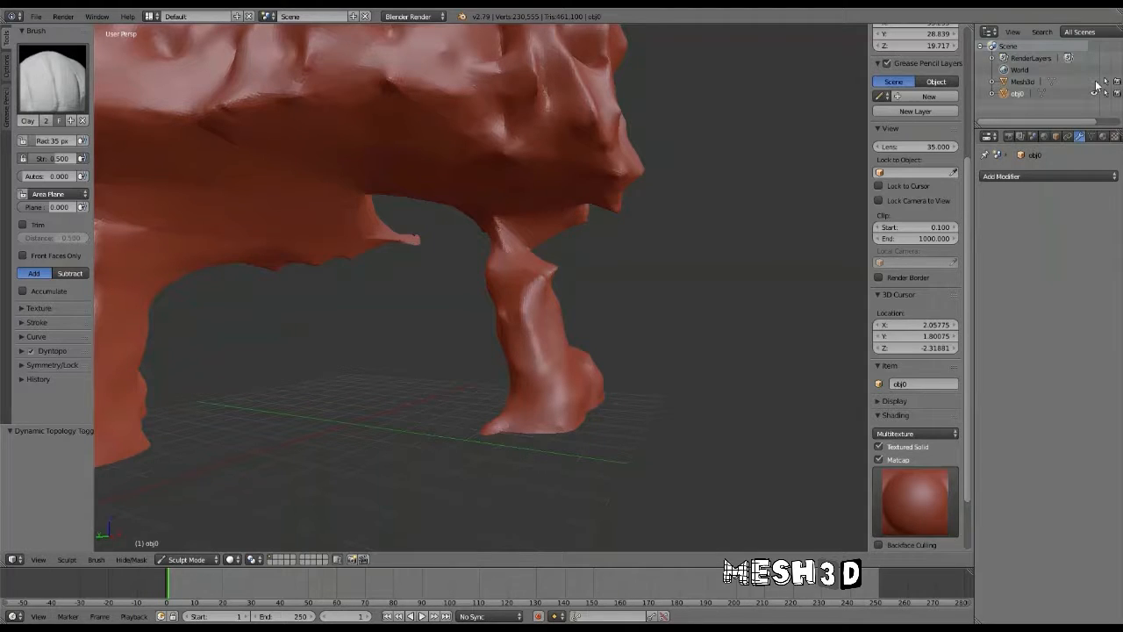
Rename the sculpted object obj0 as Mesh3d, keeping it visible.
double_click(1017, 94)
text(Mesh3d)
key(Return)
click(1097, 83)
click(1097, 83)
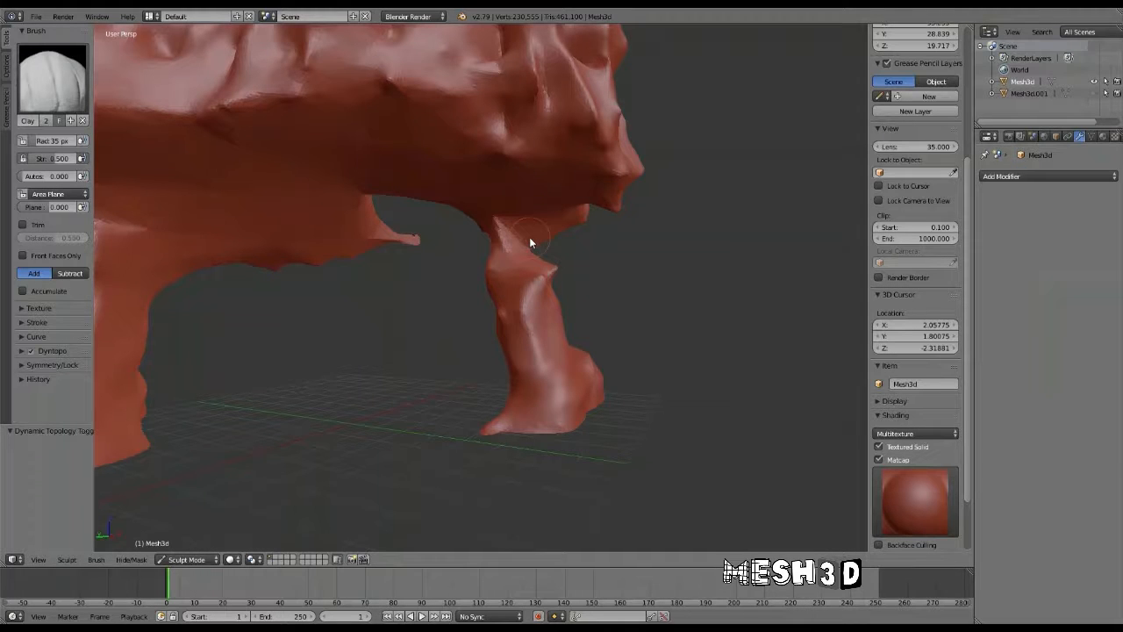
Rename the hidden copy Mesh3d.001 as TEXTURE and return to the Mesh3d object for sculpting.
double_click(1031, 93)
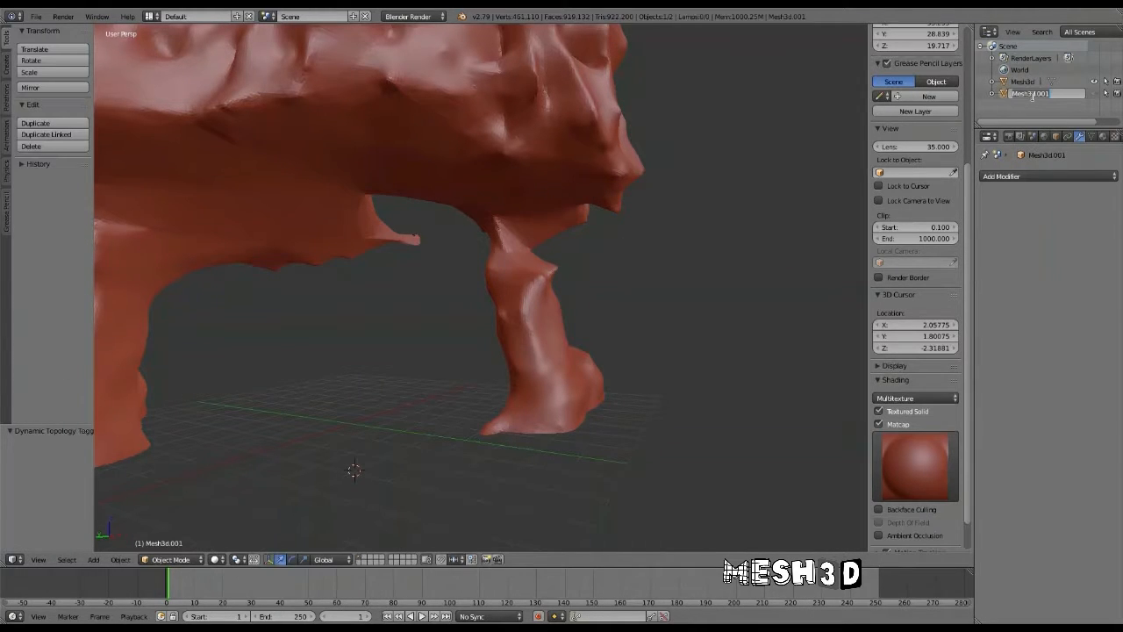
text(hig)
text(RE)
key(Return)
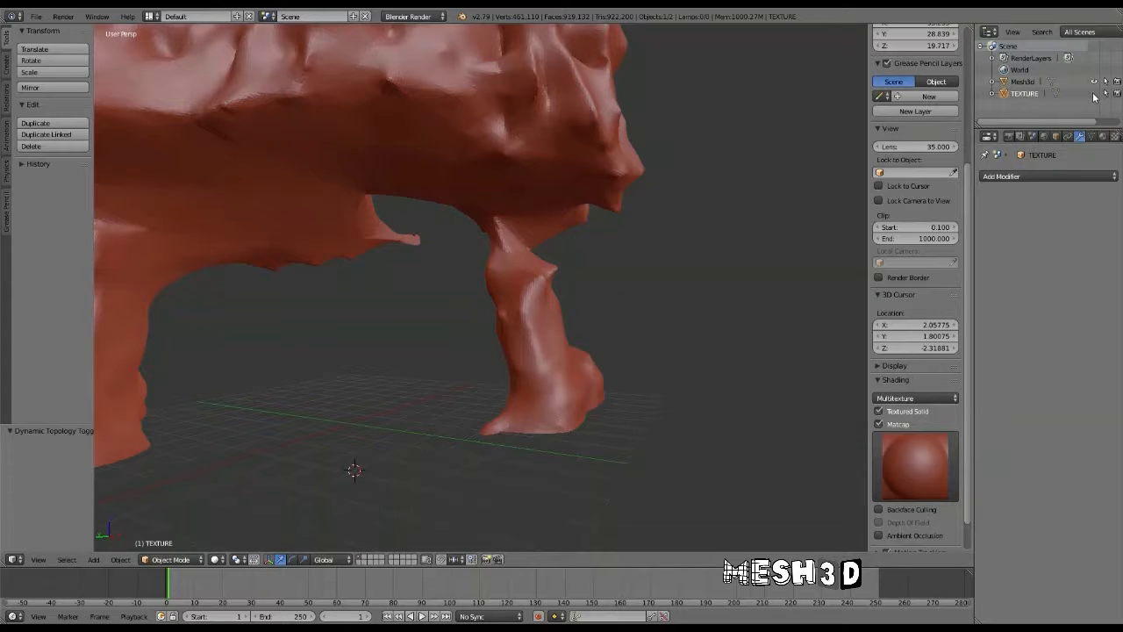
click(1013, 83)
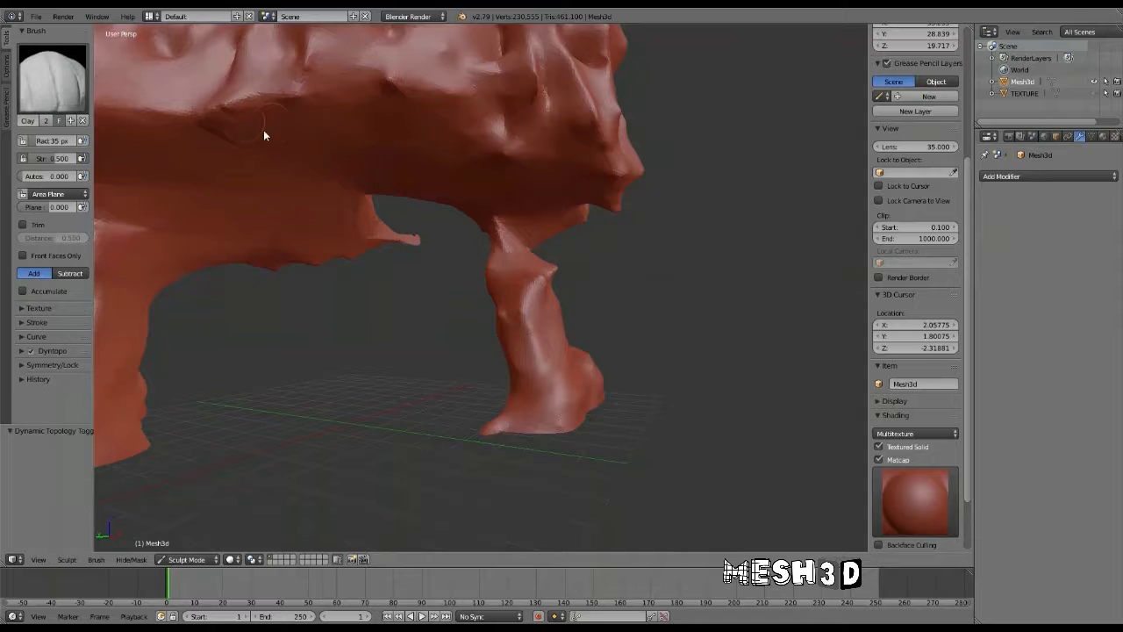
Expand the Dyntopo settings and try a Clay Strips stroke on the thin ankle at the 12 px detail size, undoing it.
middle_drag(466, 268, 320, 272)
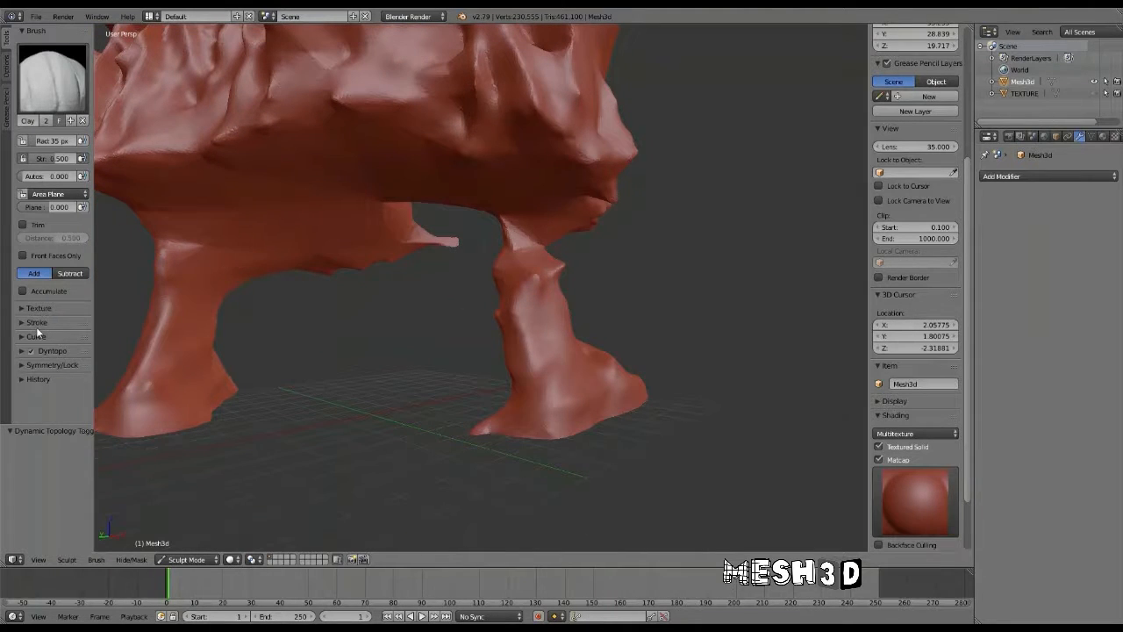
click(21, 350)
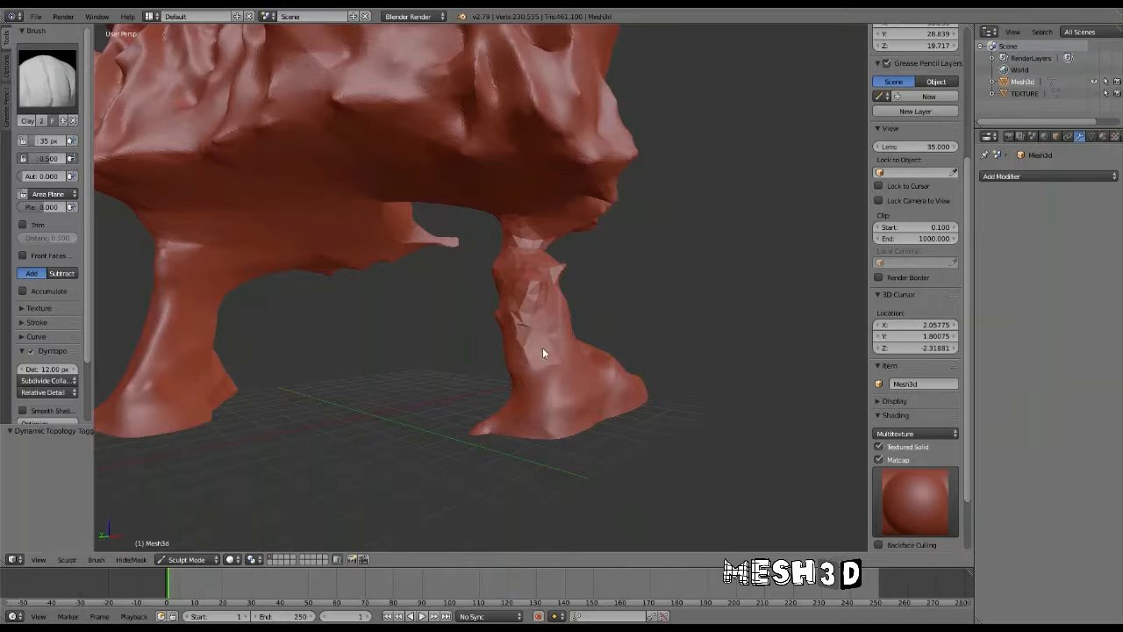
drag(535, 325, 538, 338)
key(ctrl+z)
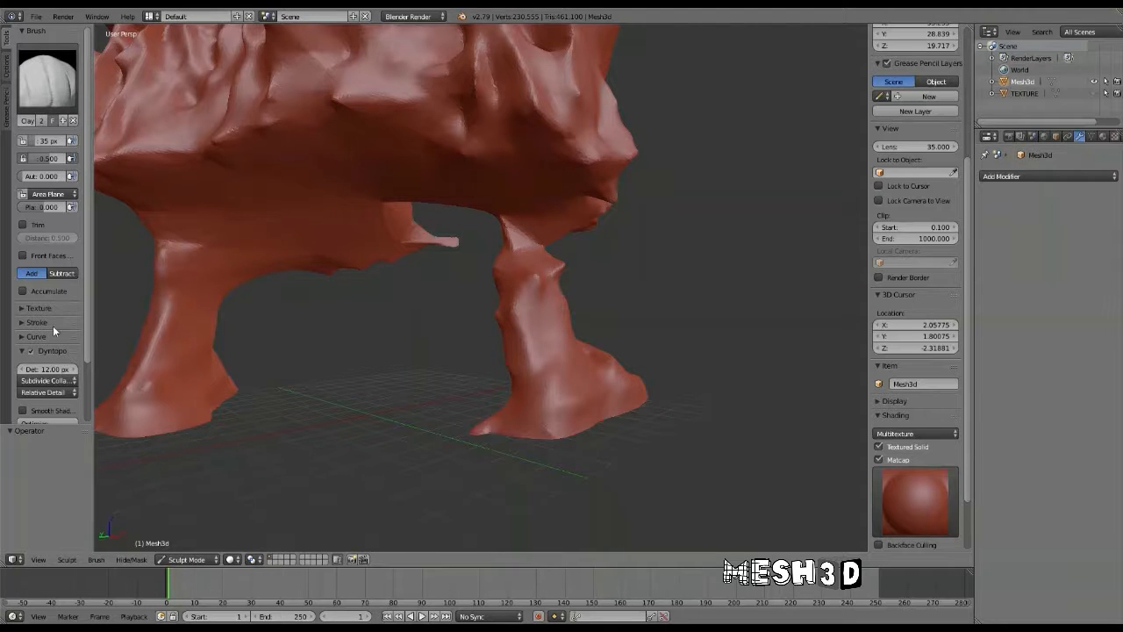
Set the Dyntopo detail size to 6 px and try Clay Strips strokes on the upper ankle, undoing them.
click(60, 369)
key(Escape)
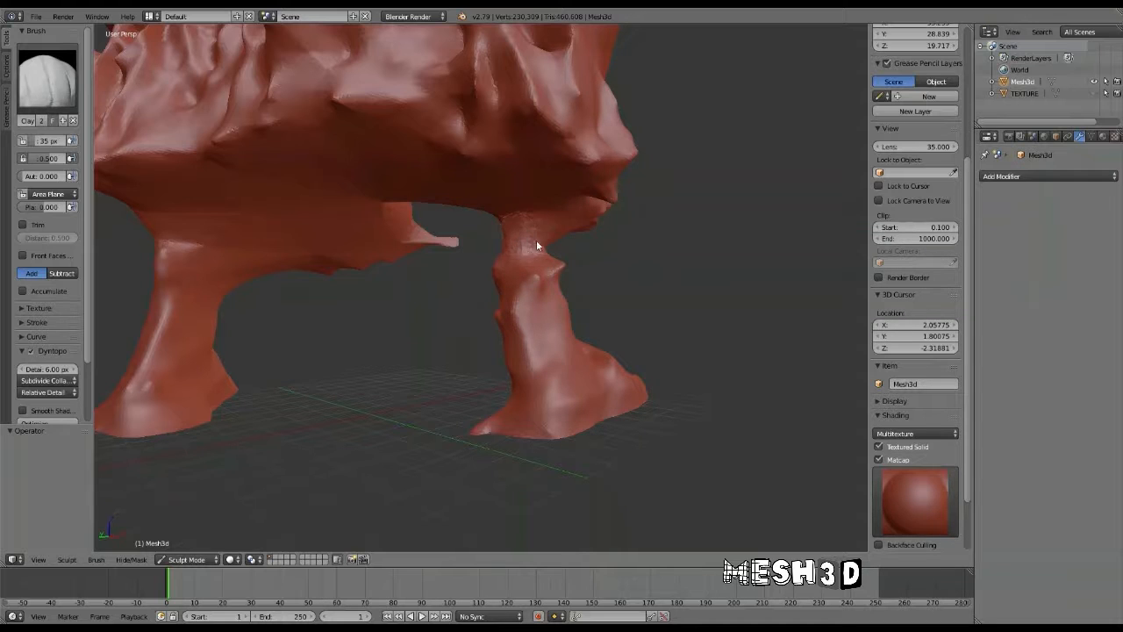
mouse_move(541, 267)
mouse_down()
mouse_move(540, 226)
mouse_move(543, 248)
mouse_up()
scroll(545, 246, up, 2)
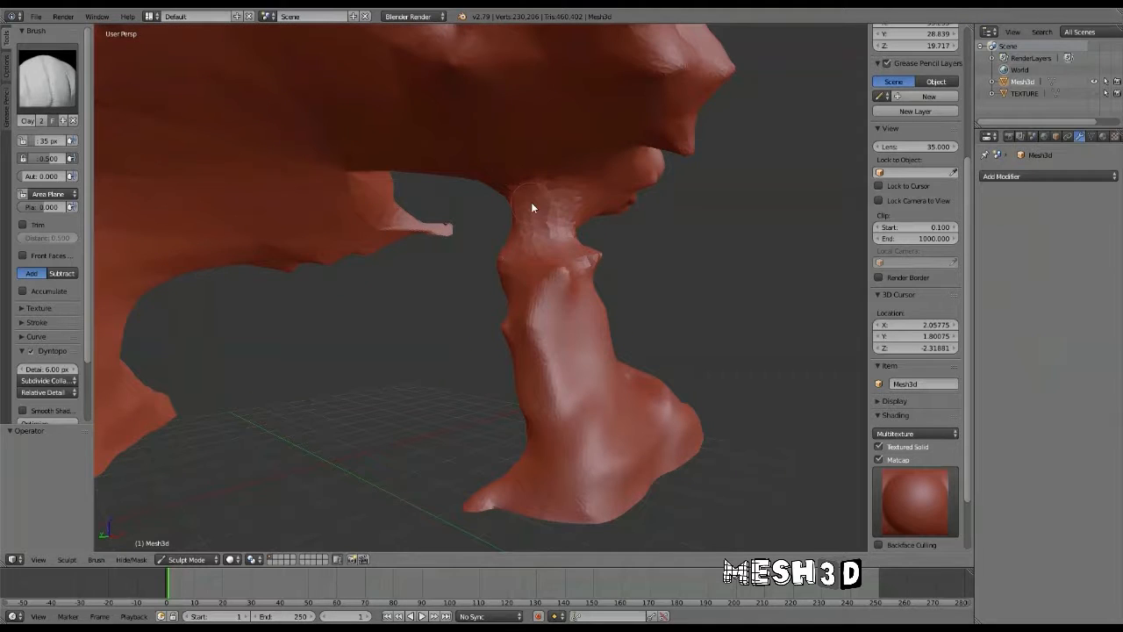
scroll(521, 316, down, 1)
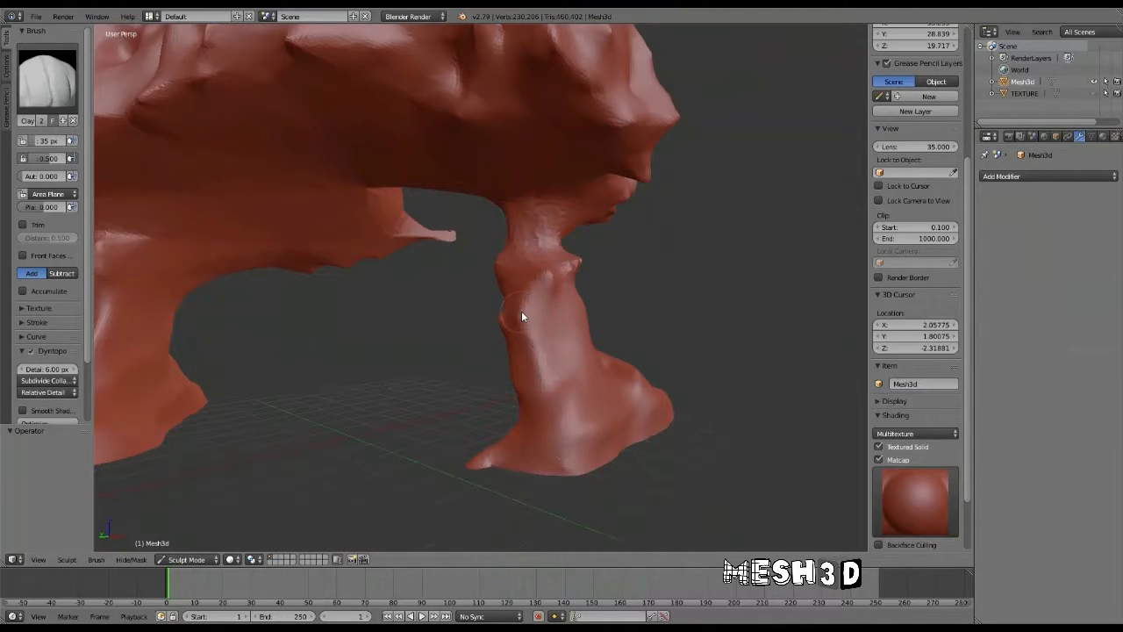
drag(535, 246, 537, 222)
key(ctrl+z)
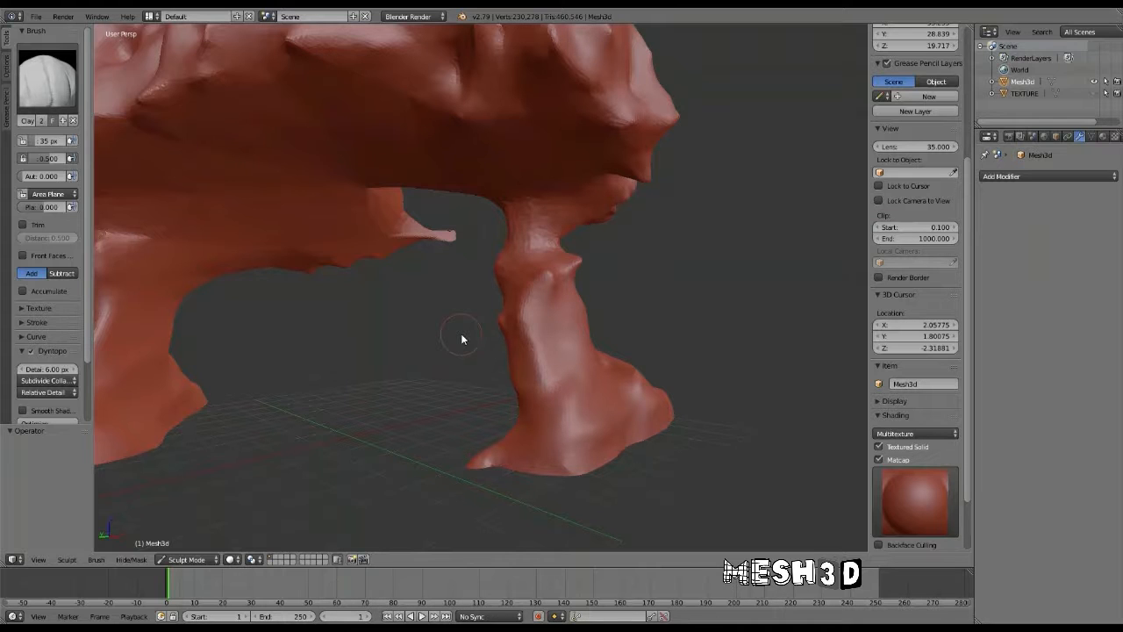
key(ctrl+z)
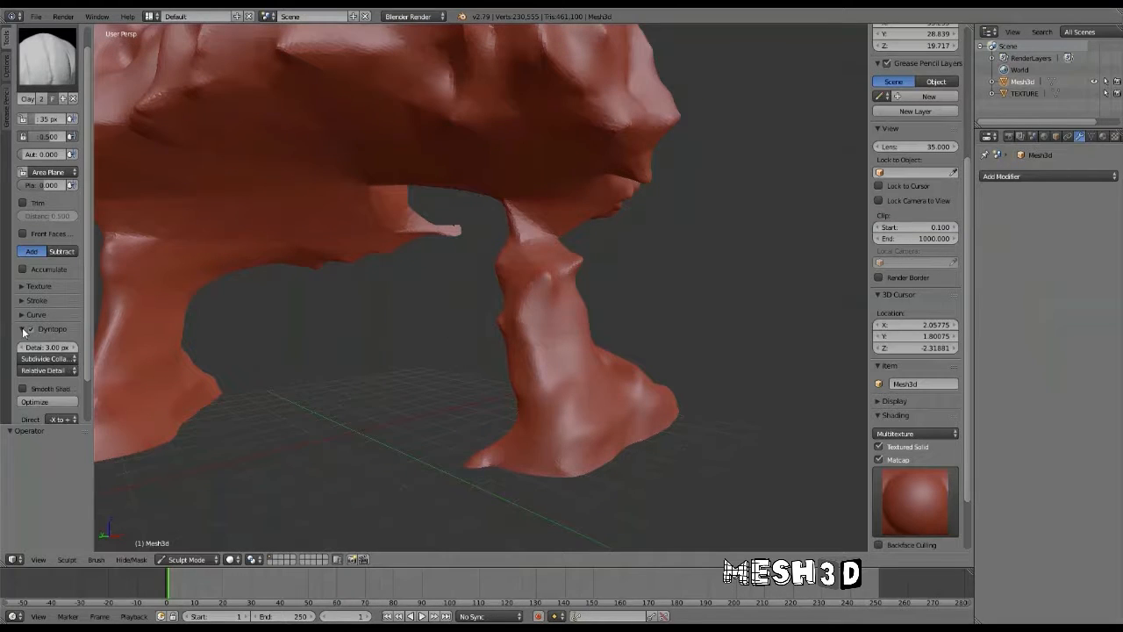
With the Dyntopo detail size at 3 px, build up the back of the thin upper ankle using Clay Strips strokes.
click(23, 330)
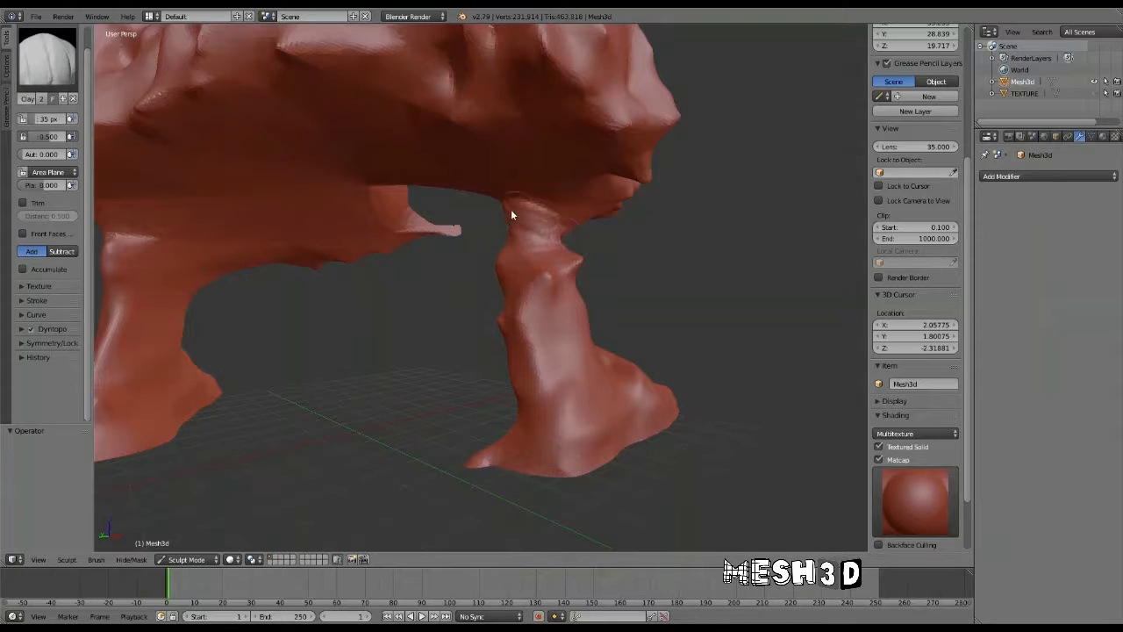
mouse_move(554, 245)
mouse_down()
mouse_move(494, 226)
mouse_move(571, 251)
mouse_move(504, 248)
mouse_move(568, 247)
mouse_up()
mouse_move(641, 269)
middle_down()
mouse_move(607, 283)
mouse_move(622, 294)
middle_up()
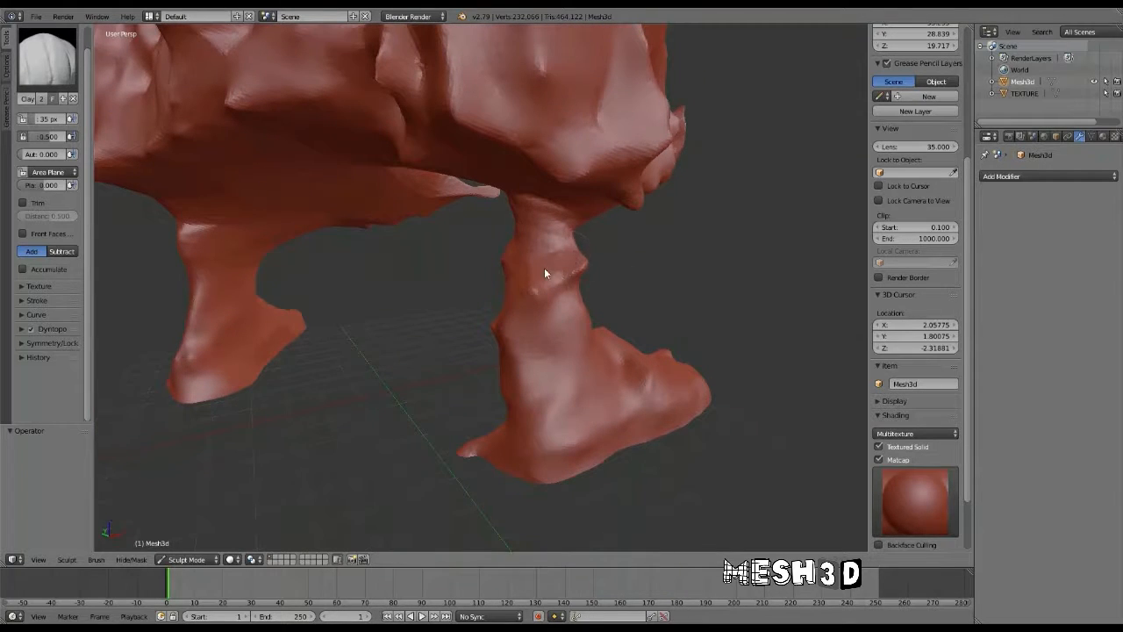
drag(544, 269, 535, 266)
mouse_move(578, 255)
mouse_down()
mouse_move(524, 293)
mouse_move(571, 251)
mouse_move(526, 265)
mouse_move(529, 256)
mouse_move(572, 233)
mouse_move(519, 233)
mouse_move(567, 211)
mouse_move(497, 193)
mouse_up()
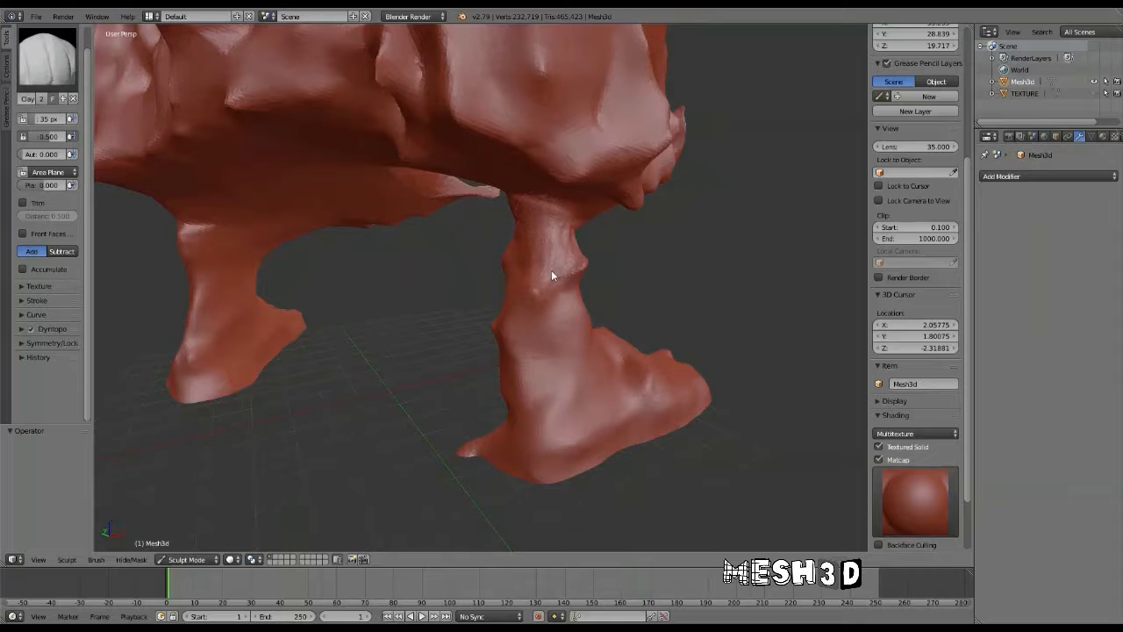
mouse_move(570, 205)
mouse_down()
mouse_move(543, 296)
mouse_move(534, 214)
mouse_move(557, 294)
mouse_up()
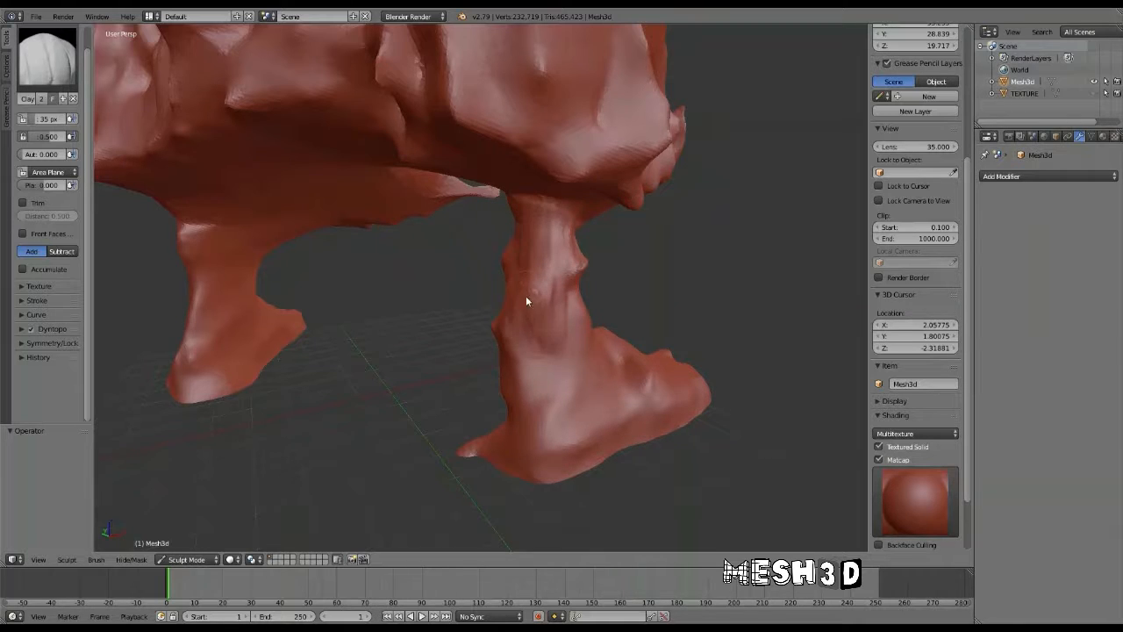
drag(537, 230, 532, 271)
Add Clay Strips strokes to the inner side of the same ankle and undo the last ones.
mouse_move(532, 271)
middle_down()
mouse_move(614, 278)
mouse_move(594, 252)
mouse_move(507, 264)
middle_up()
mouse_move(496, 230)
mouse_down()
mouse_move(490, 215)
mouse_move(501, 229)
mouse_up()
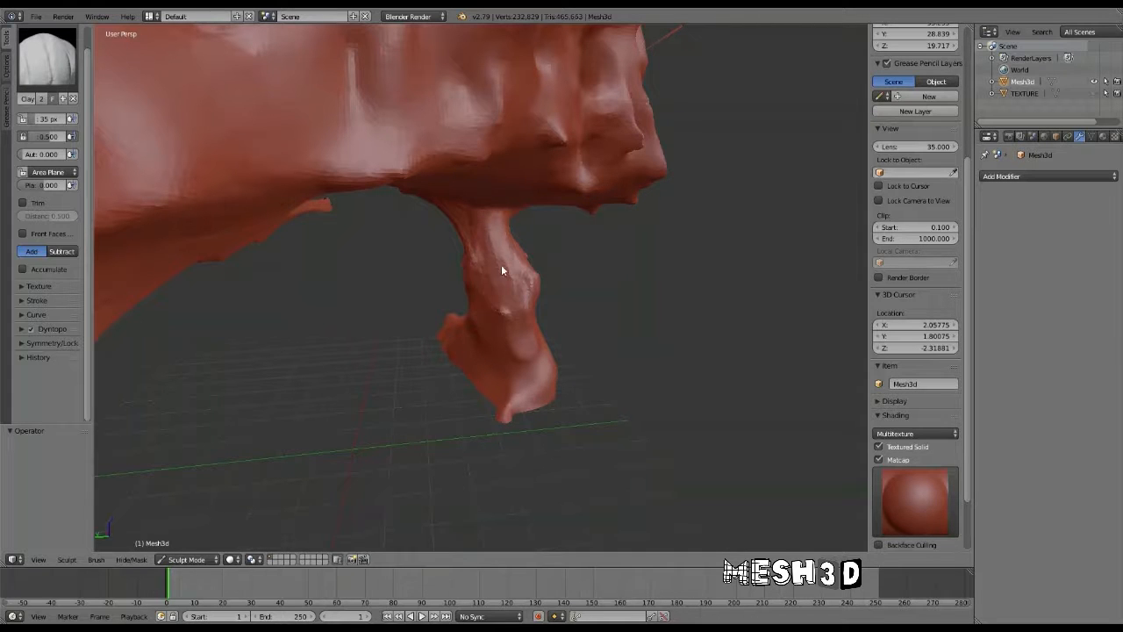
mouse_move(497, 258)
middle_down()
mouse_move(508, 259)
mouse_move(358, 264)
mouse_move(337, 278)
mouse_move(468, 281)
mouse_move(544, 269)
middle_up()
key(ctrl+z)
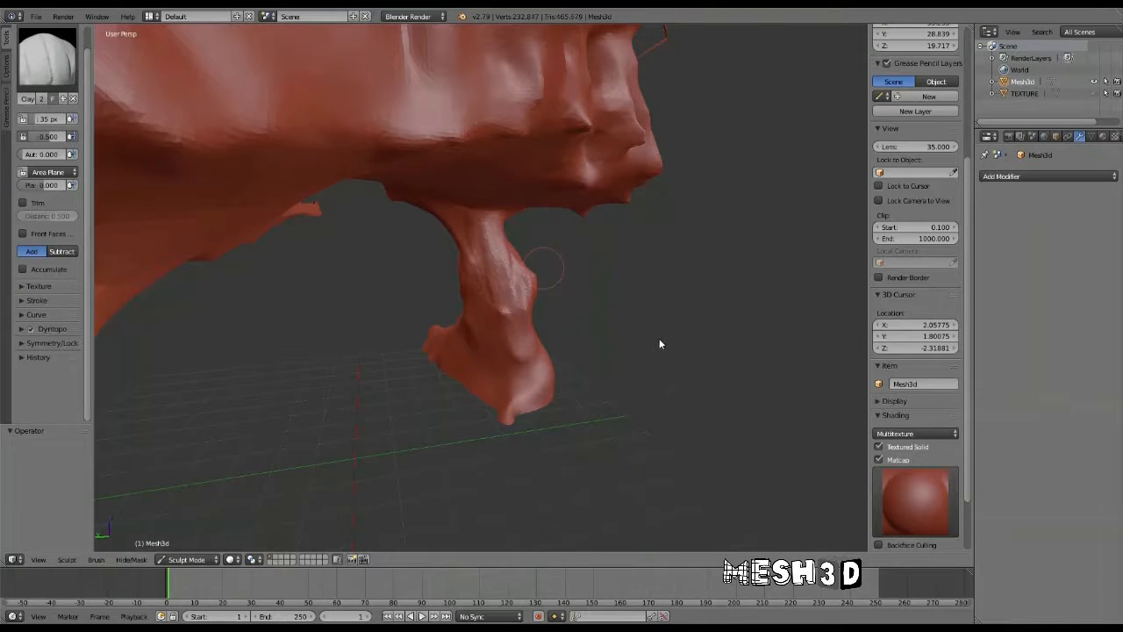
key(ctrl+z)
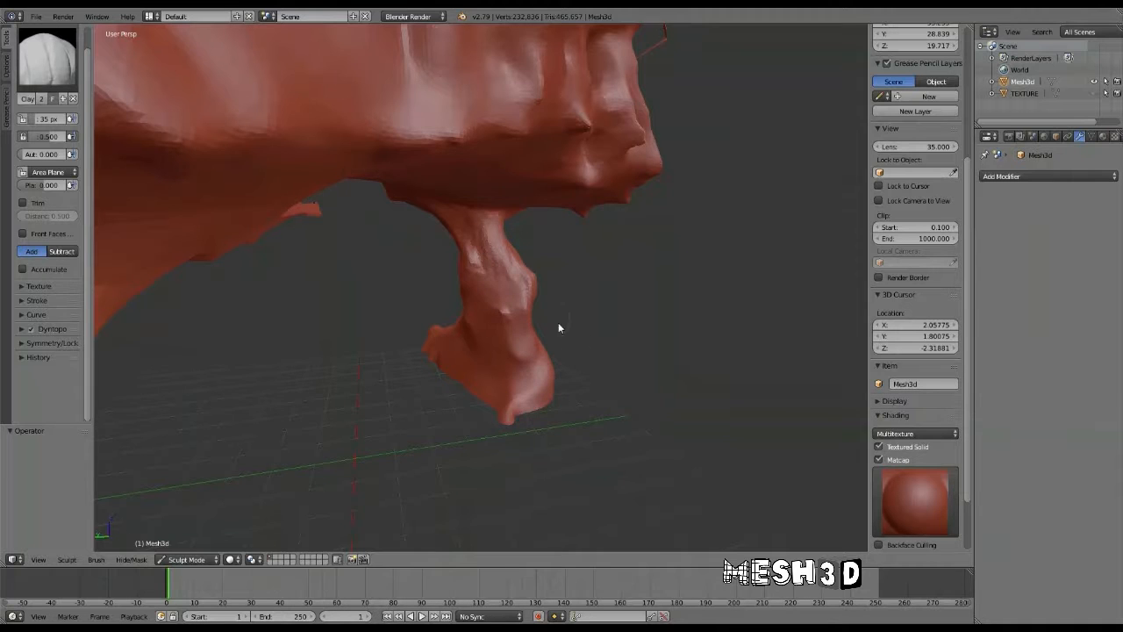
middle_drag(559, 326, 539, 346)
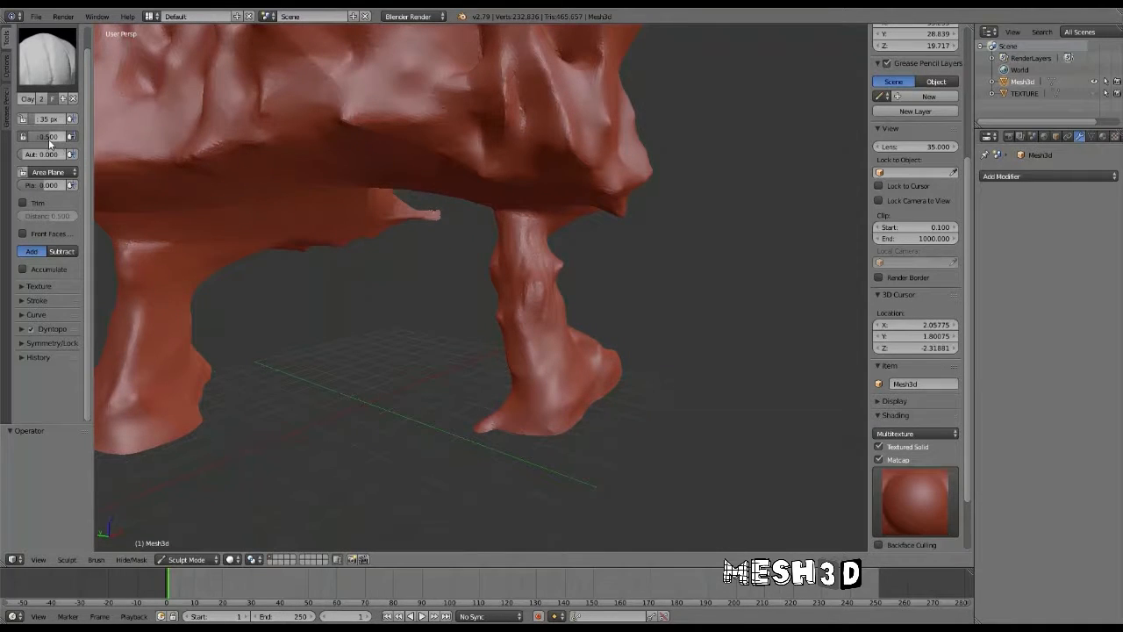
Set the brush strength to 1.000 and thicken the back and outer side of the ankle from the trouser hem downward.
drag(50, 139, 70, 139)
drag(519, 243, 523, 262)
mouse_move(524, 262)
middle_down()
mouse_move(466, 250)
mouse_move(499, 226)
middle_up()
drag(518, 223, 505, 268)
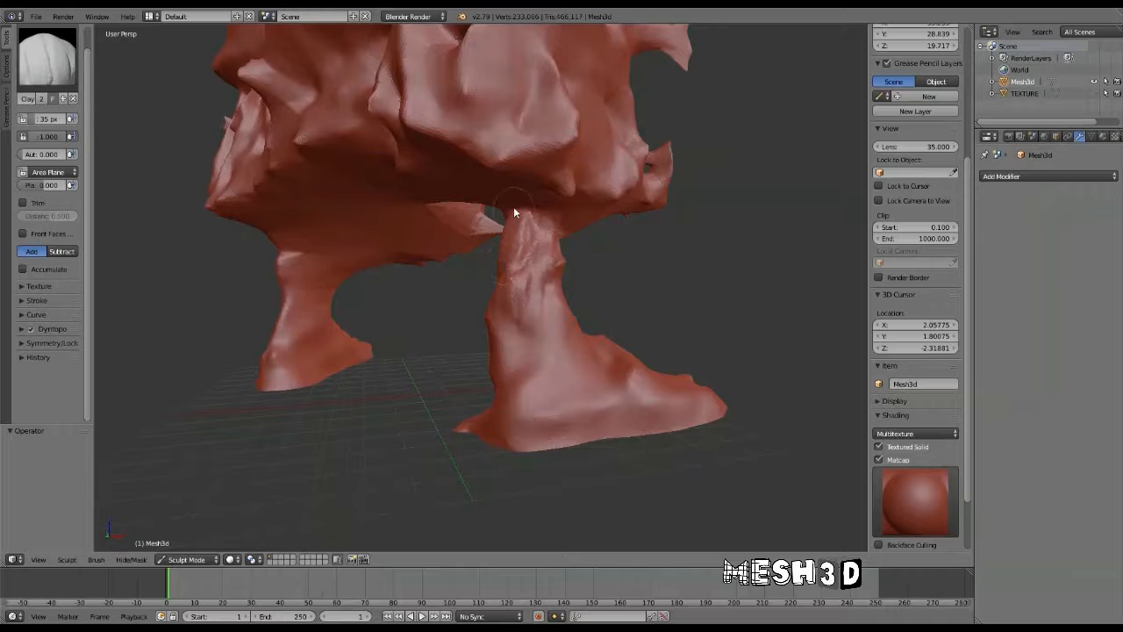
drag(515, 212, 509, 219)
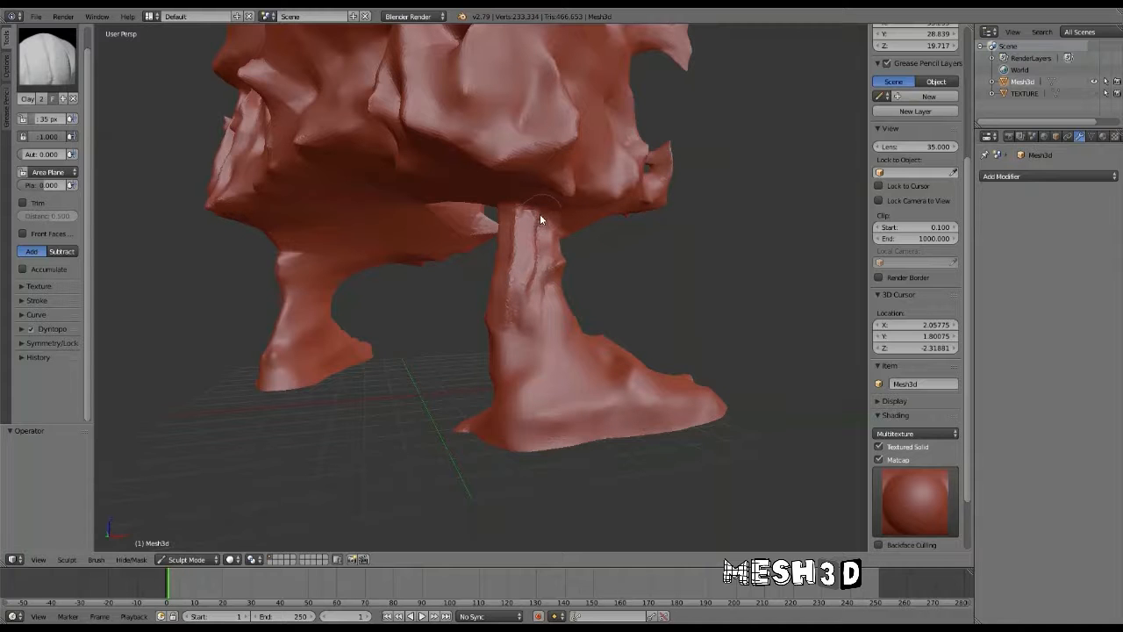
drag(540, 214, 539, 252)
middle_drag(544, 260, 504, 257)
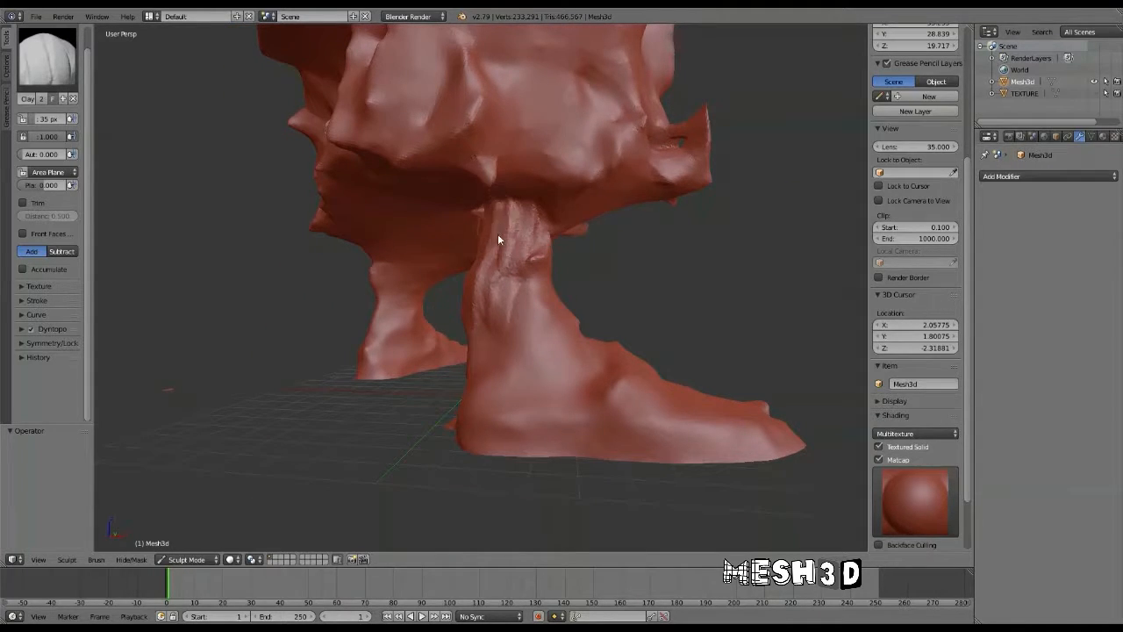
drag(538, 215, 528, 230)
middle_drag(527, 230, 544, 211)
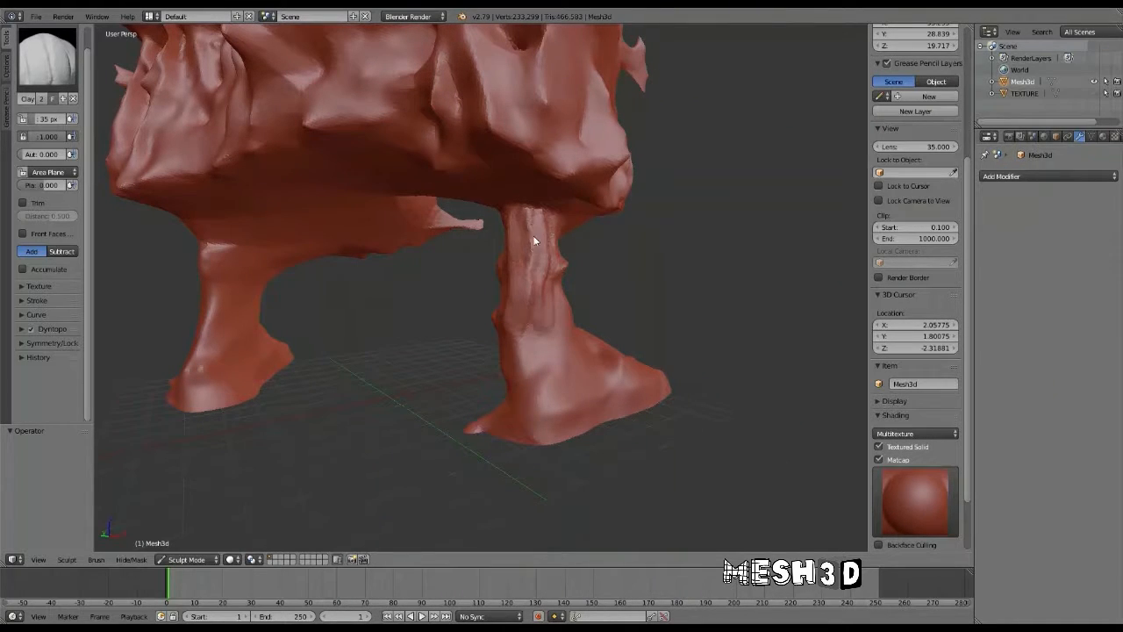
drag(533, 235, 536, 299)
Thicken the inner side of the ankle with Clay Strips strokes running down from the trouser hem toward the foot.
middle_drag(529, 360, 658, 343)
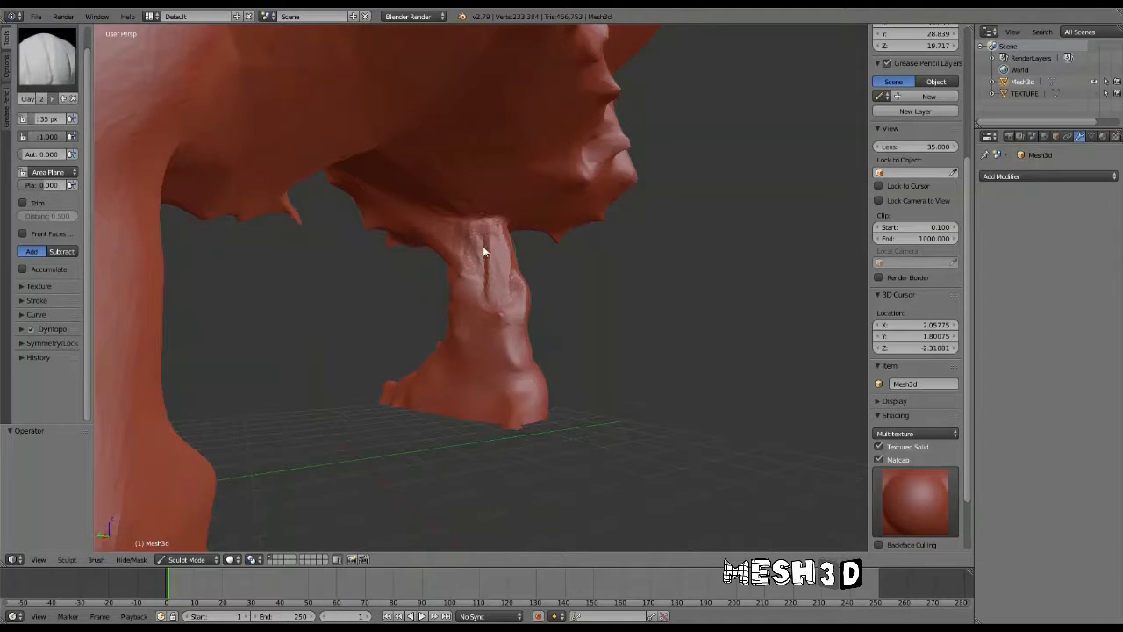
drag(455, 249, 483, 290)
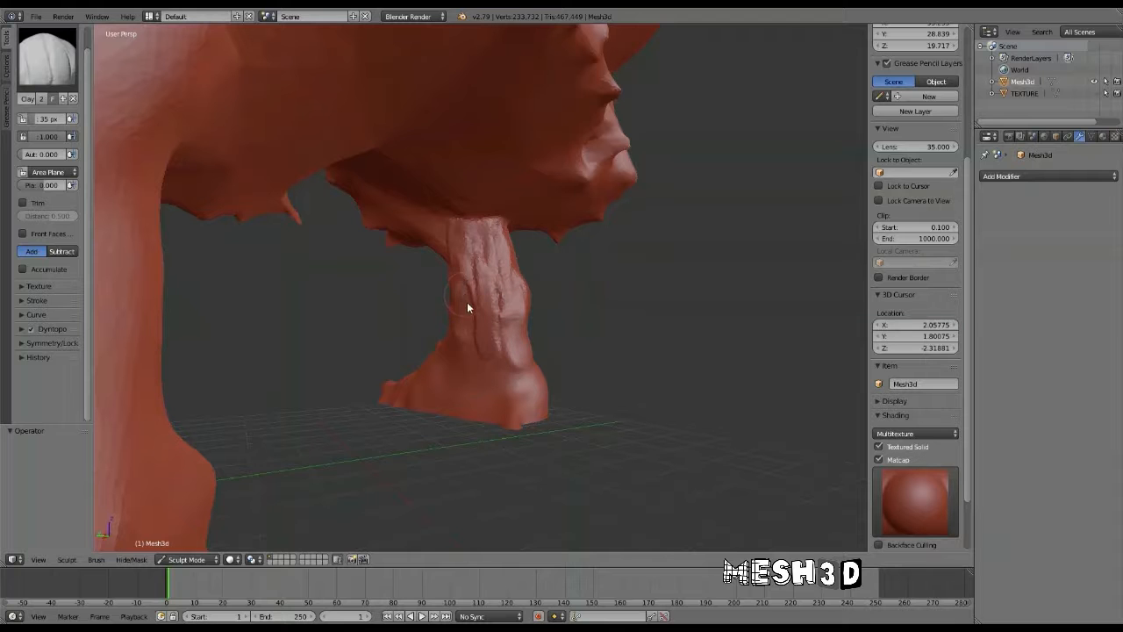
mouse_move(499, 351)
middle_down()
mouse_move(672, 364)
mouse_move(531, 269)
middle_up()
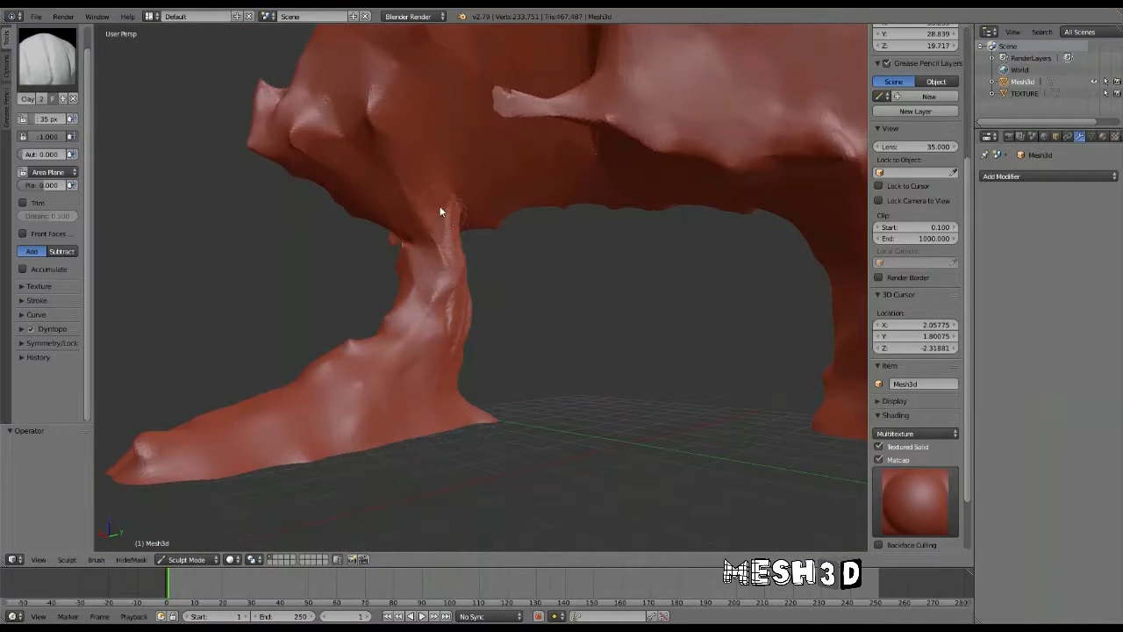
drag(443, 213, 443, 238)
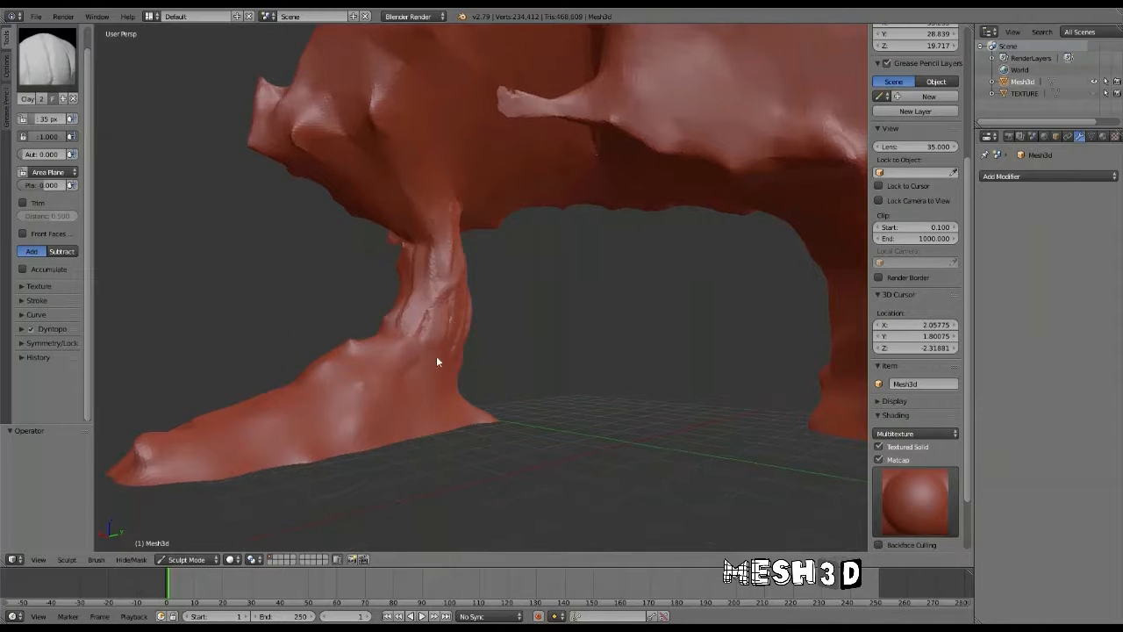
Fill out the ankle's outer side and back with more lengthwise Clay Strips strokes above the heel.
mouse_move(436, 356)
middle_down()
mouse_move(567, 377)
mouse_move(559, 348)
middle_up()
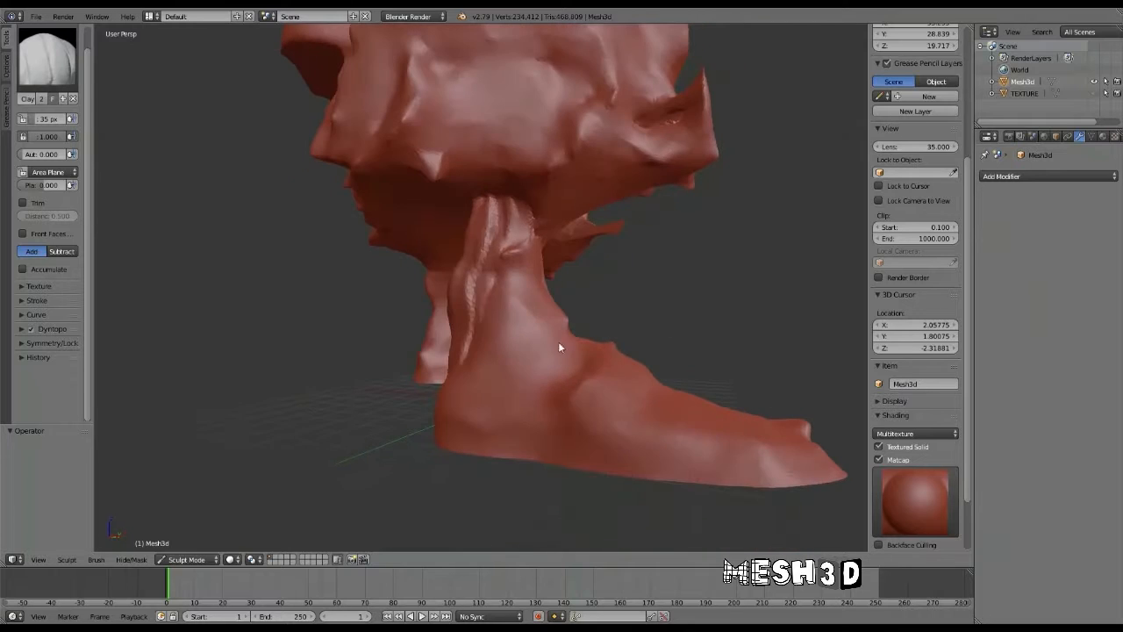
drag(513, 289, 501, 340)
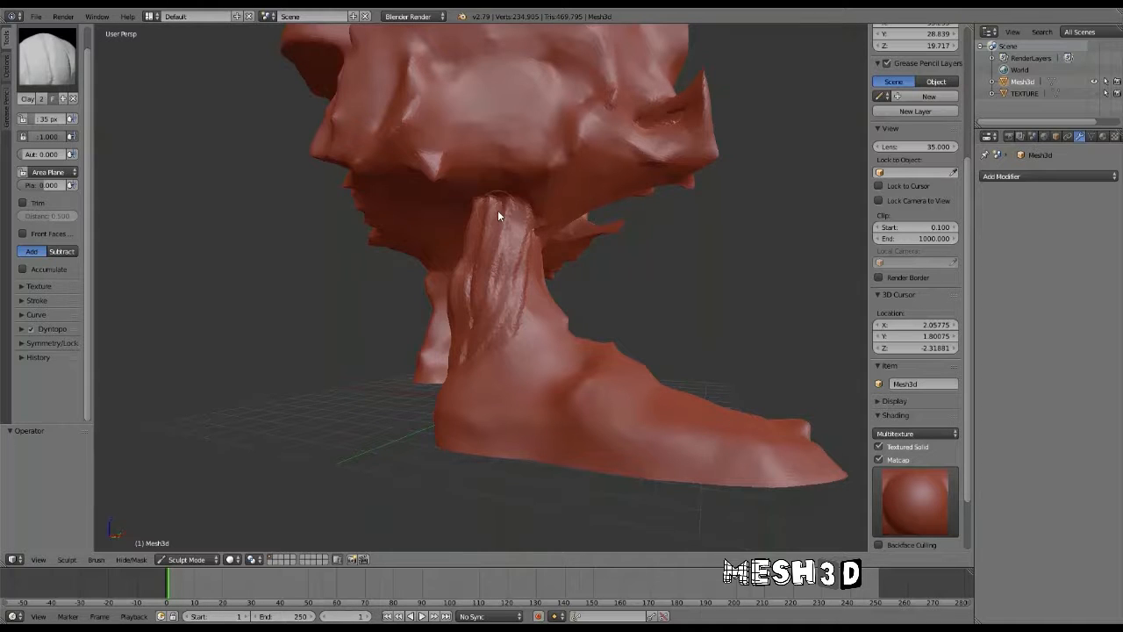
drag(497, 215, 553, 259)
mouse_move(512, 243)
middle_down()
mouse_move(574, 241)
mouse_move(534, 207)
mouse_move(588, 213)
mouse_move(452, 220)
mouse_move(525, 231)
middle_up()
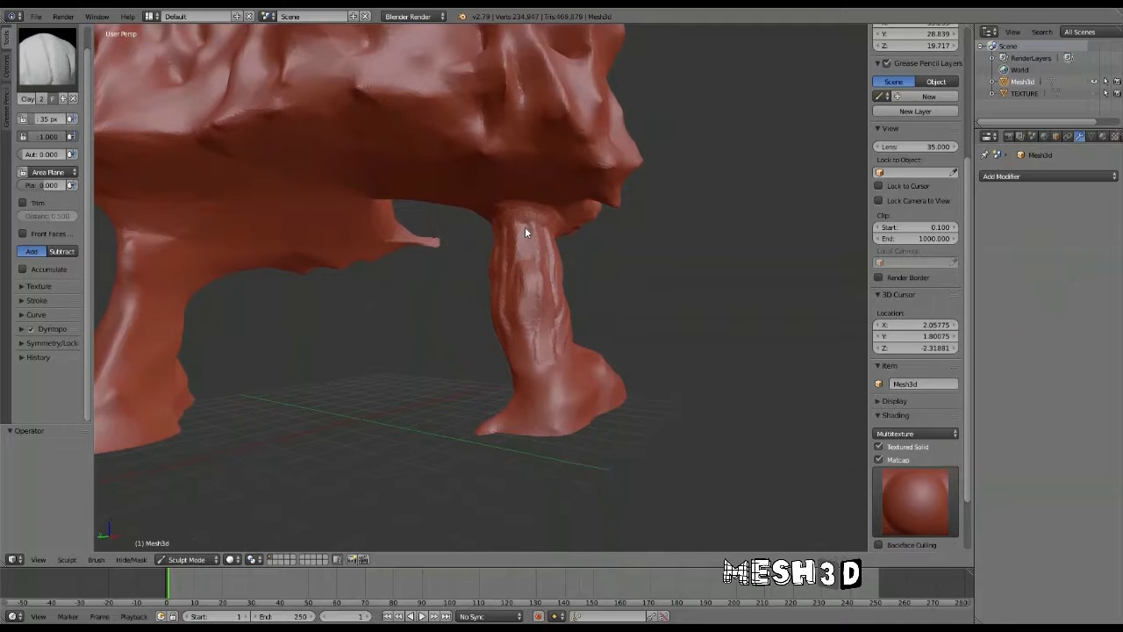
drag(527, 233, 526, 217)
drag(535, 335, 541, 362)
Blend the lower ankle into the foot with Clay Strips strokes on its outer and inner sides.
mouse_move(562, 367)
middle_down()
mouse_move(359, 351)
mouse_move(406, 325)
middle_up()
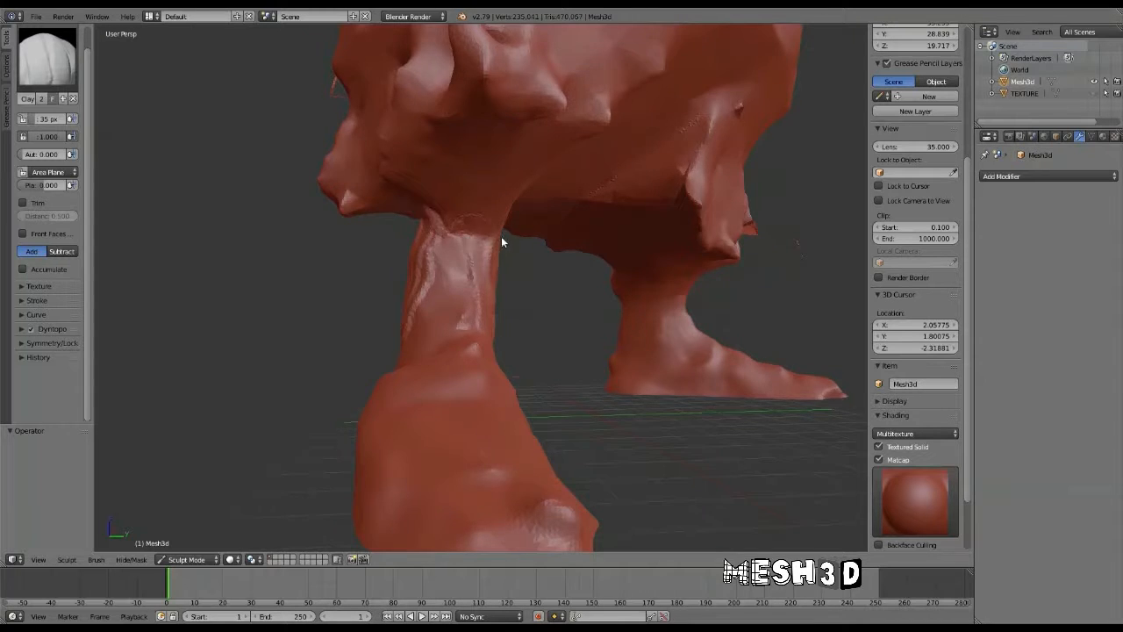
mouse_move(501, 242)
middle_down()
mouse_move(607, 253)
mouse_move(541, 360)
middle_up()
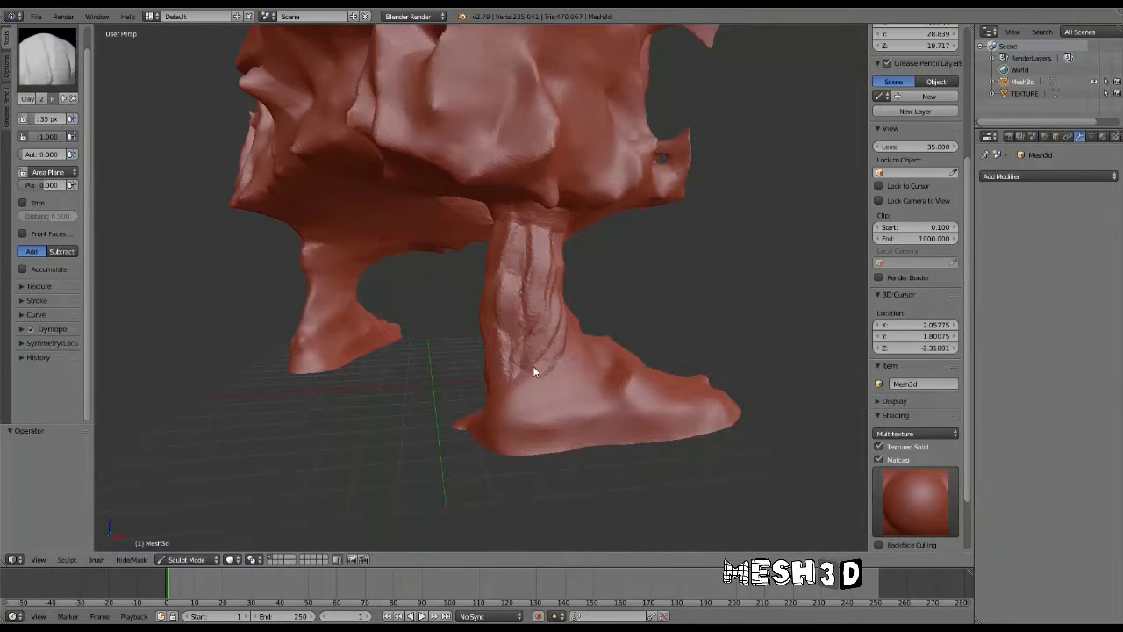
mouse_move(534, 370)
mouse_down()
mouse_move(490, 400)
mouse_move(538, 305)
mouse_up()
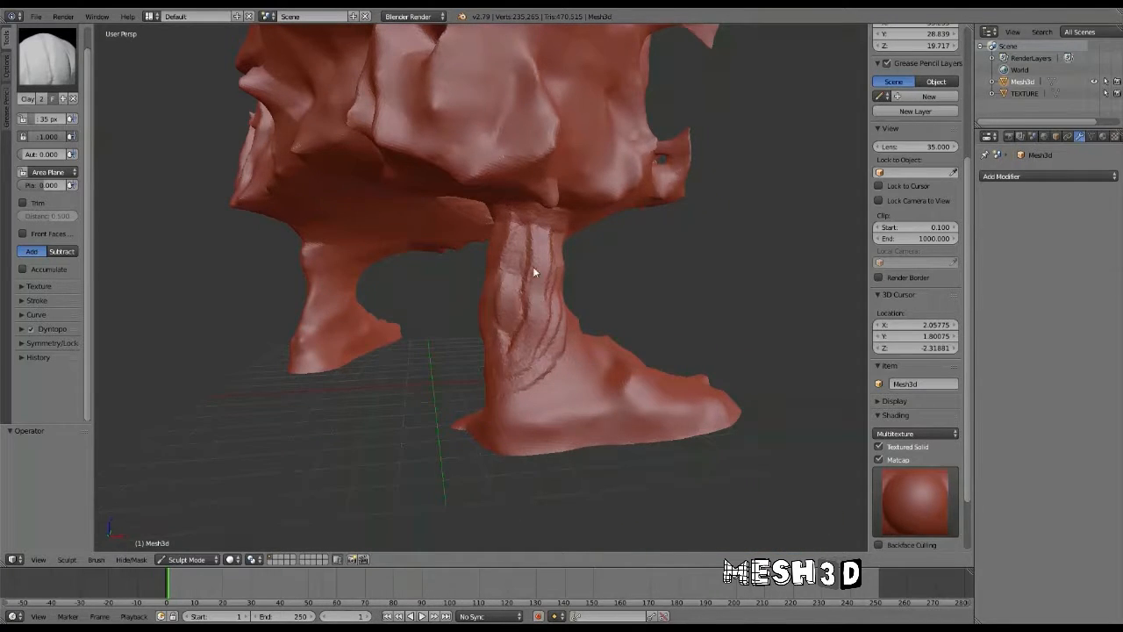
mouse_move(514, 339)
middle_down()
mouse_move(690, 346)
mouse_move(746, 329)
mouse_move(736, 299)
middle_up()
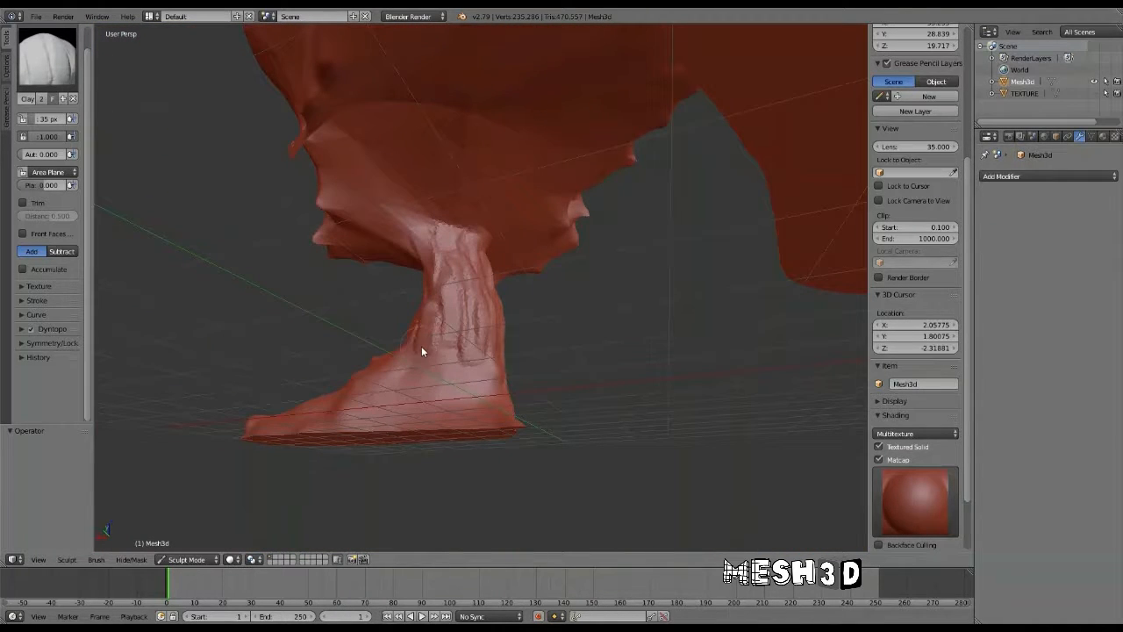
drag(421, 348, 509, 376)
middle_drag(509, 376, 626, 407)
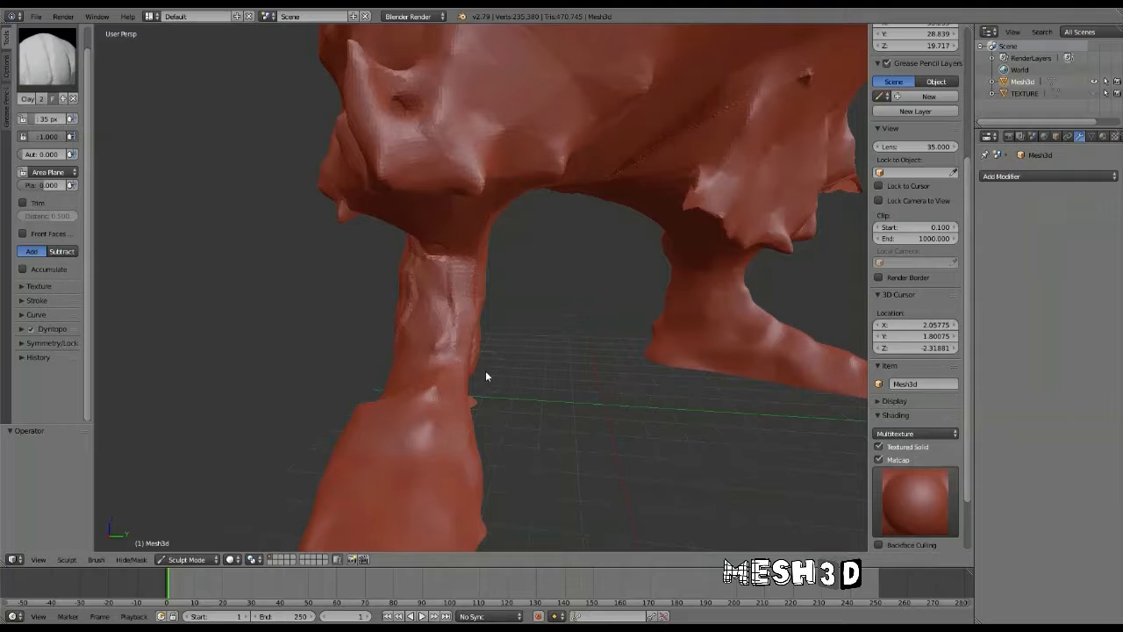
Turn the Matcap shading off and back on.
click(880, 459)
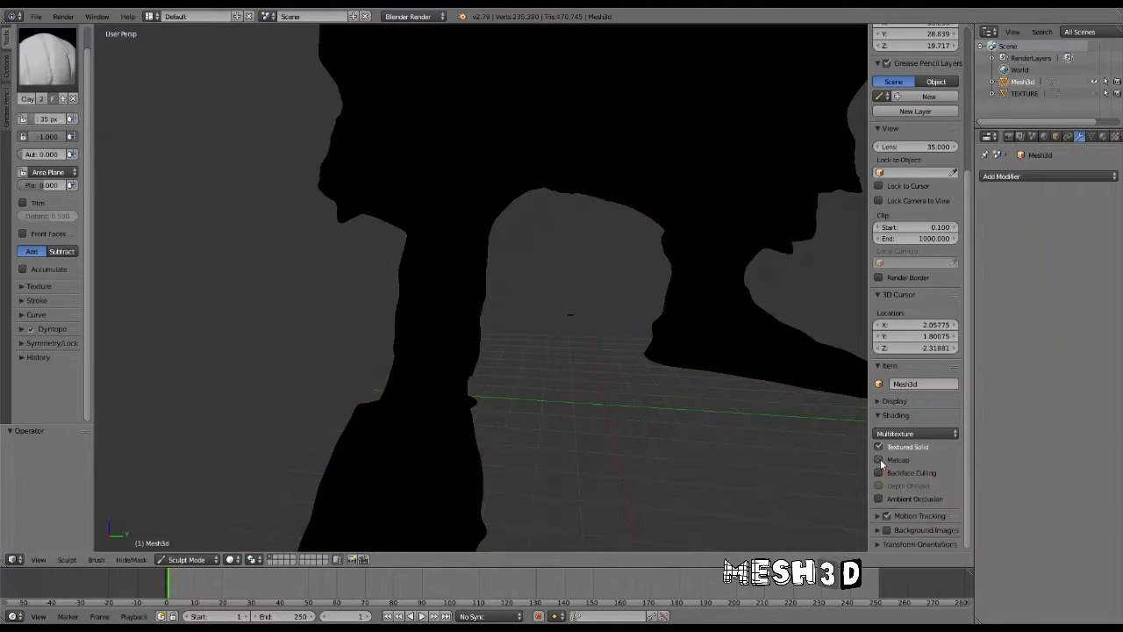
click(879, 459)
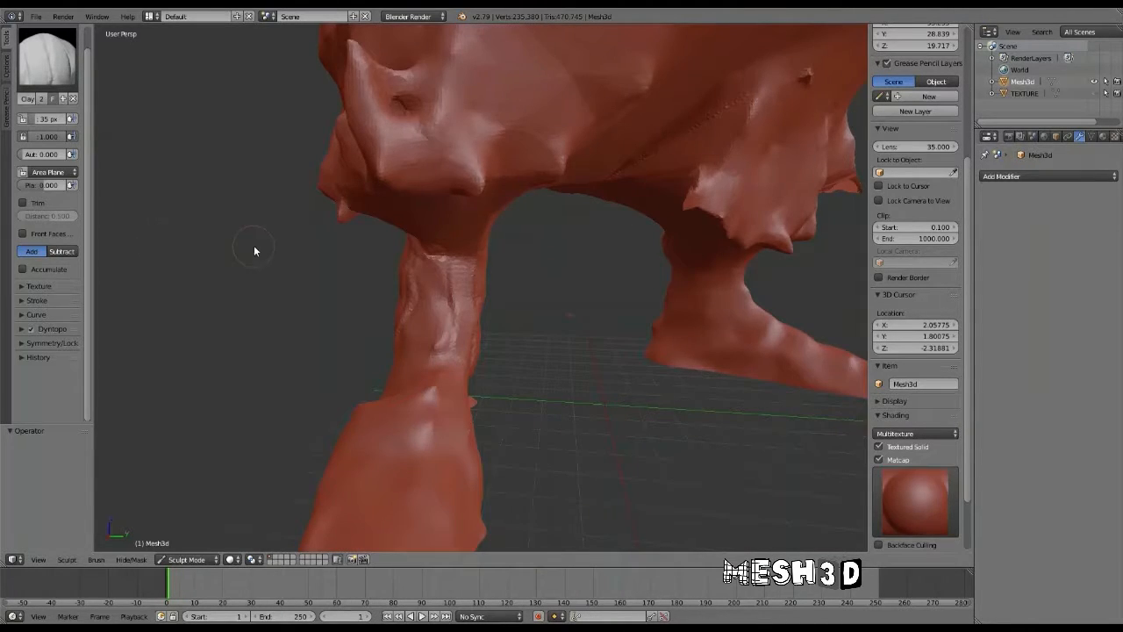
Switch to the Smooth brush and smooth the Clay Strips ridges on the ankle's inner side.
mouse_move(254, 249)
middle_down()
mouse_move(185, 240)
mouse_move(202, 251)
middle_up()
click(65, 77)
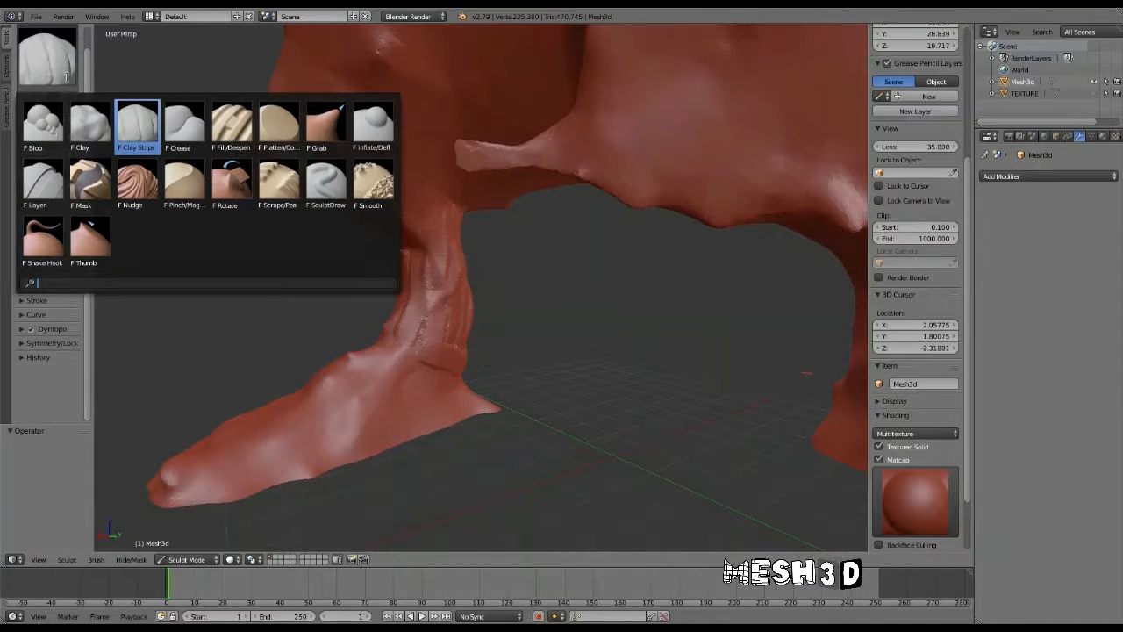
click(379, 193)
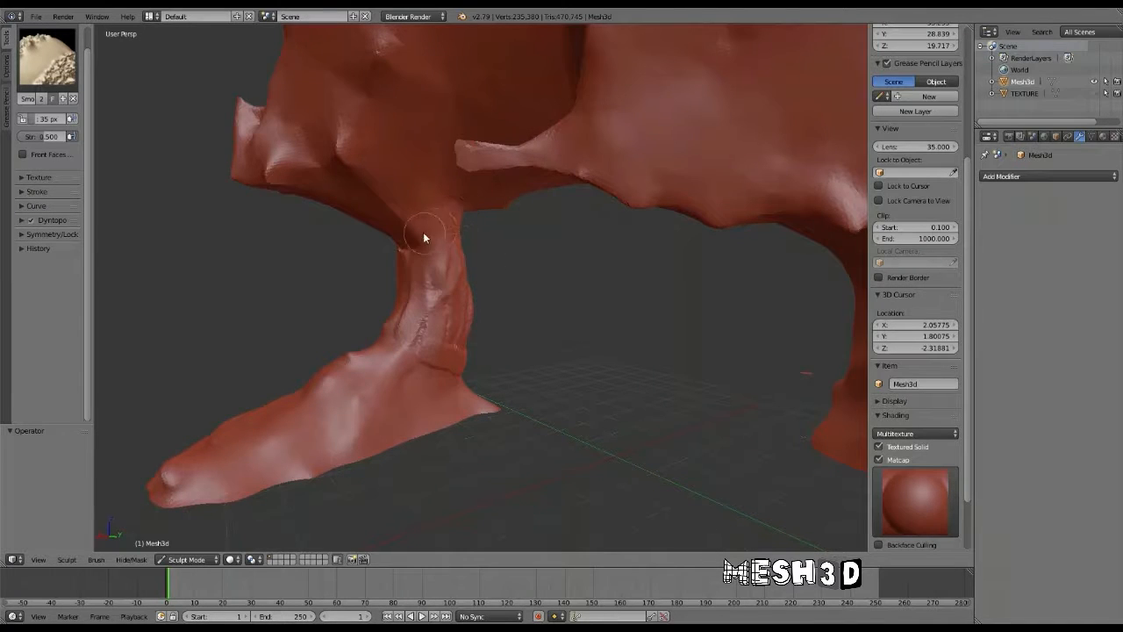
mouse_move(460, 277)
mouse_down()
mouse_move(416, 338)
mouse_move(472, 368)
mouse_up()
Smooth the stroke marks on the back of the ankle from the trouser hem down to the heel.
mouse_move(572, 381)
middle_down()
mouse_move(416, 359)
mouse_move(531, 263)
middle_up()
mouse_move(466, 270)
mouse_down()
mouse_move(474, 243)
mouse_move(521, 222)
mouse_up()
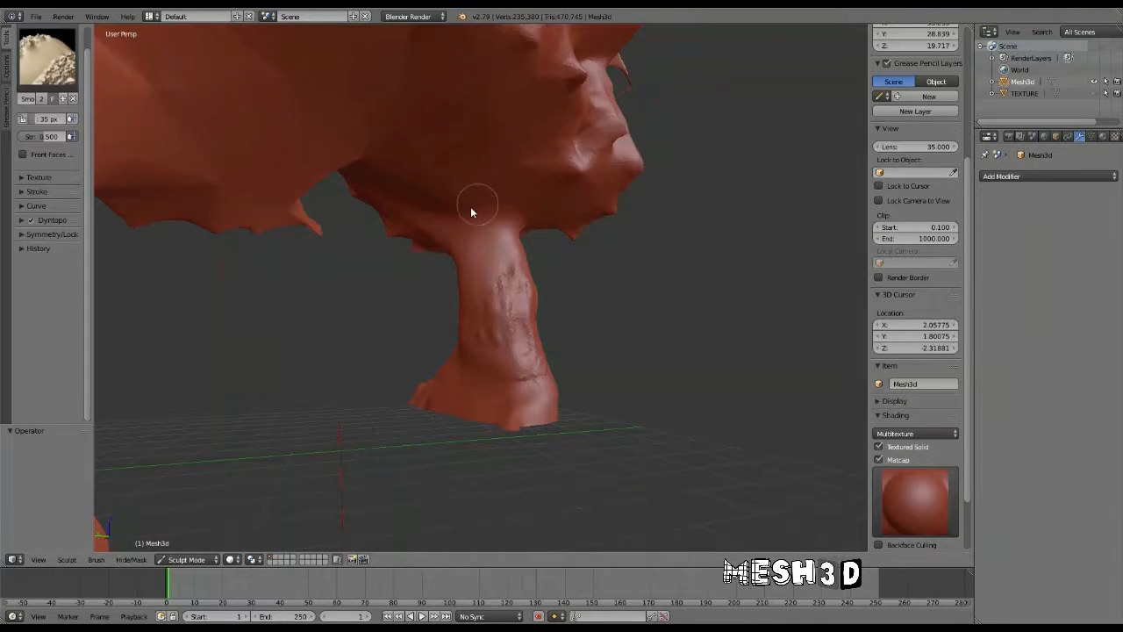
drag(470, 273, 494, 273)
drag(524, 351, 534, 387)
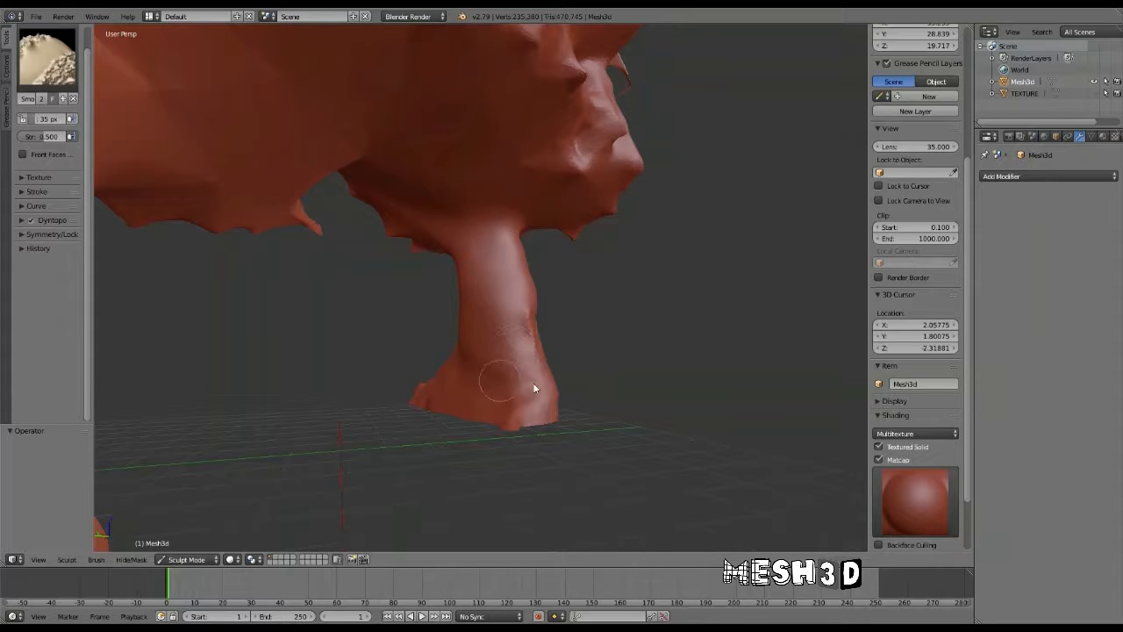
Smooth the remaining ridges on the outer side and front of the ankle below the trouser hem.
mouse_move(571, 400)
middle_down()
mouse_move(446, 403)
mouse_move(515, 321)
middle_up()
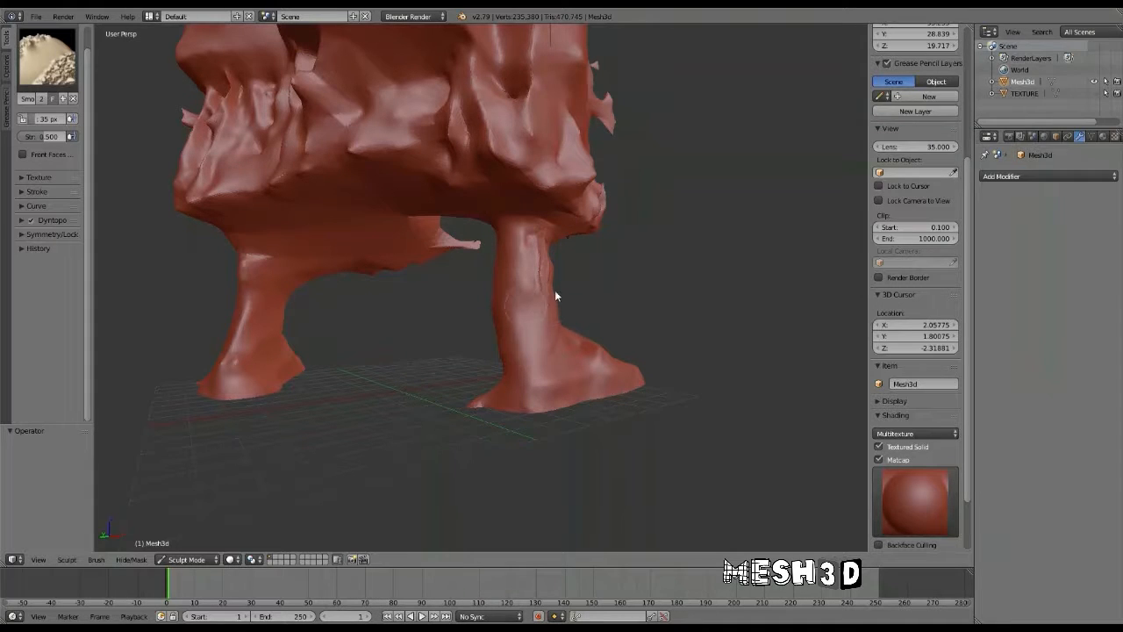
mouse_move(530, 241)
mouse_down()
mouse_move(543, 230)
mouse_move(552, 248)
mouse_move(522, 305)
mouse_move(529, 290)
mouse_up()
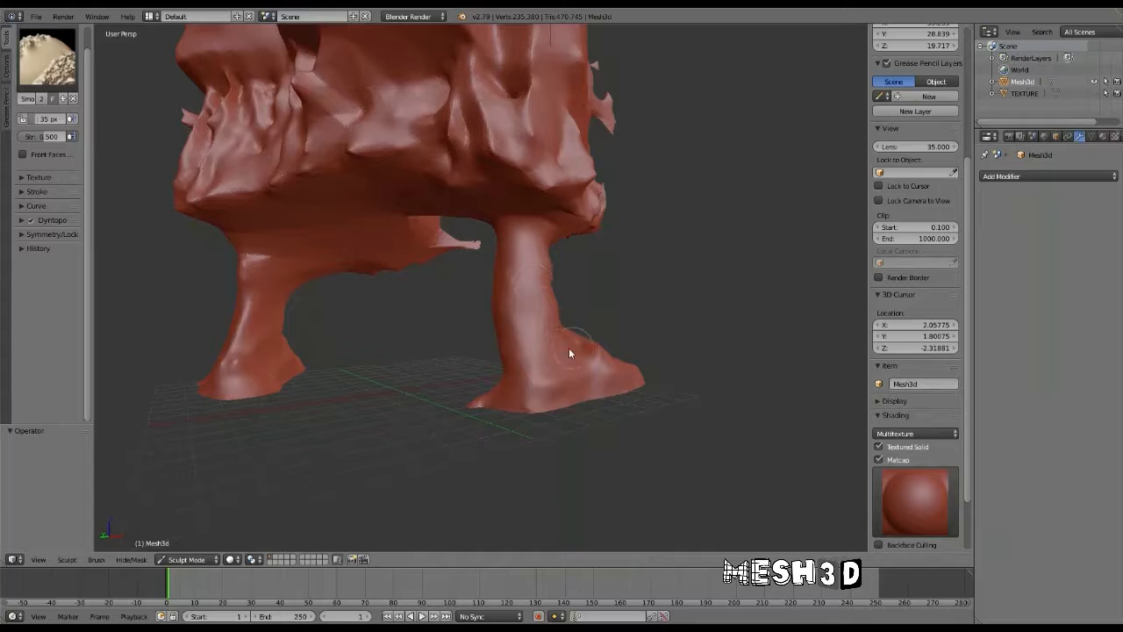
middle_drag(572, 354, 396, 364)
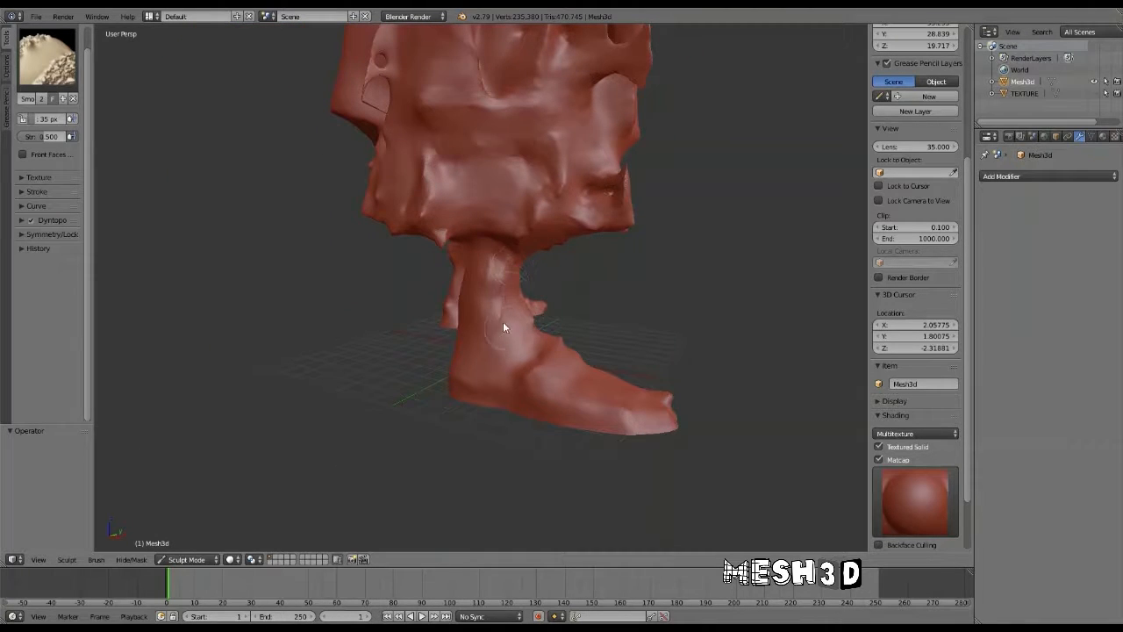
mouse_move(444, 377)
middle_down()
mouse_move(526, 356)
mouse_move(659, 363)
mouse_move(655, 328)
mouse_move(540, 303)
middle_up()
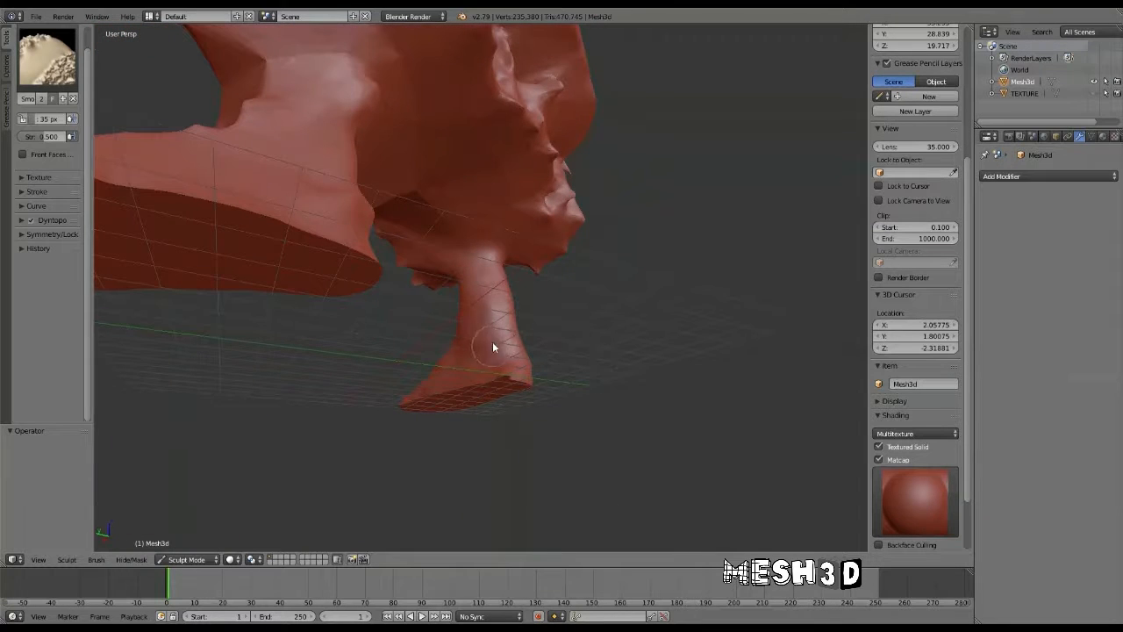
mouse_move(466, 338)
middle_down()
mouse_move(624, 342)
mouse_move(682, 366)
middle_up()
drag(454, 341, 472, 277)
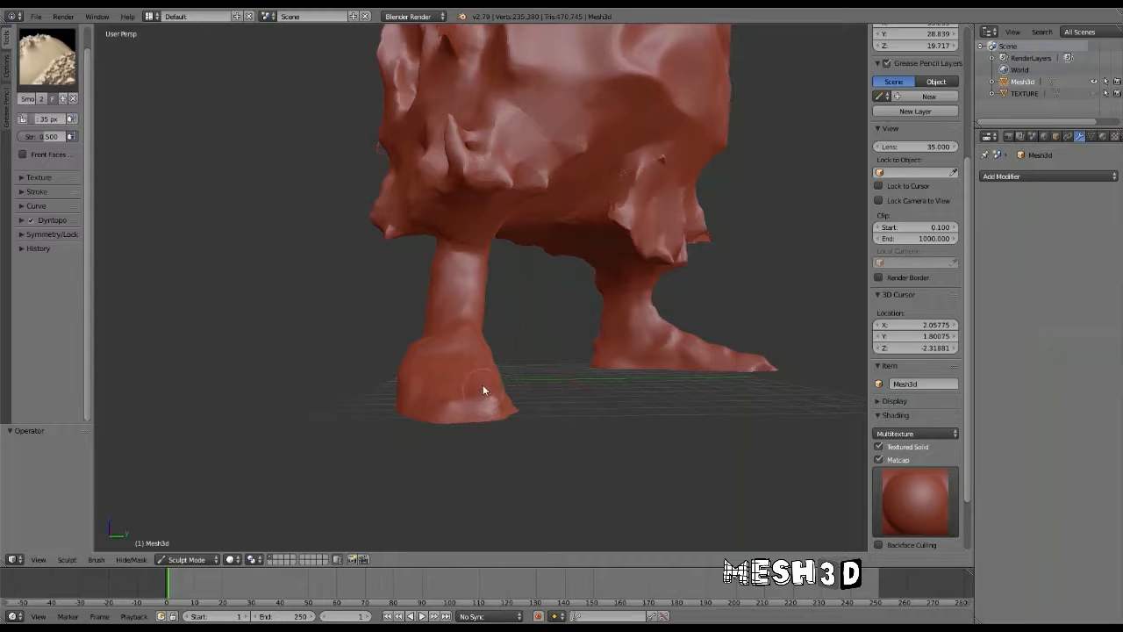
Smooth the transition from the ankle onto the instep and along the outer edge of the foot.
mouse_move(484, 390)
middle_down()
mouse_move(462, 394)
mouse_move(502, 417)
middle_up()
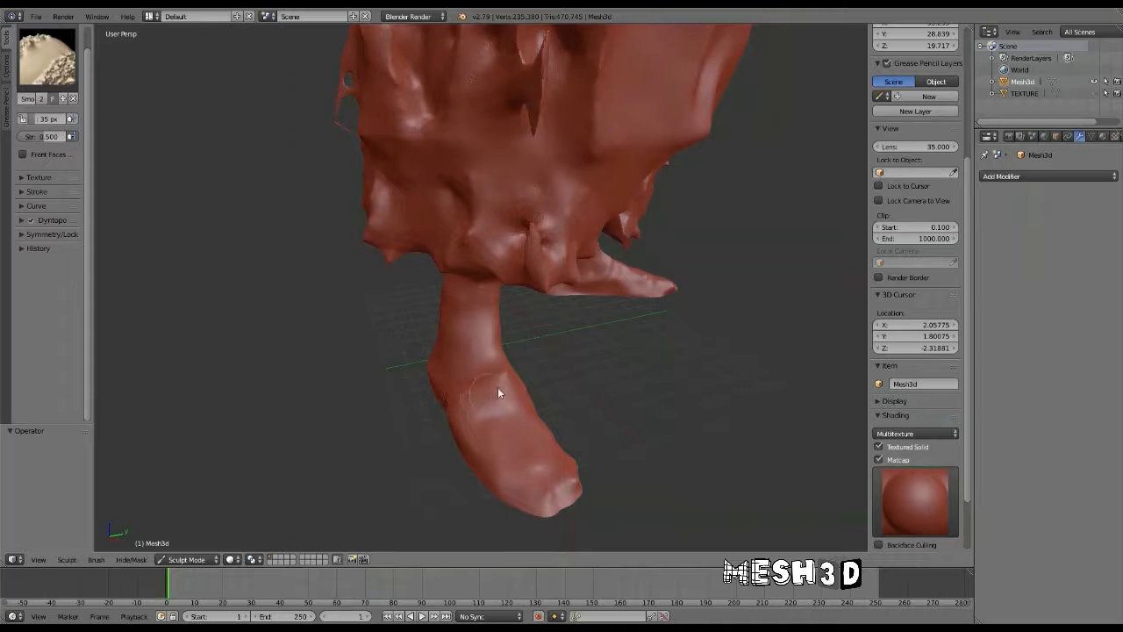
mouse_move(497, 393)
mouse_down()
mouse_move(505, 373)
mouse_move(515, 407)
mouse_move(478, 369)
mouse_up()
mouse_move(472, 444)
mouse_down()
mouse_move(457, 392)
mouse_move(501, 464)
mouse_up()
mouse_move(542, 468)
middle_down()
mouse_move(602, 359)
mouse_move(573, 418)
mouse_move(608, 418)
mouse_move(577, 426)
middle_up()
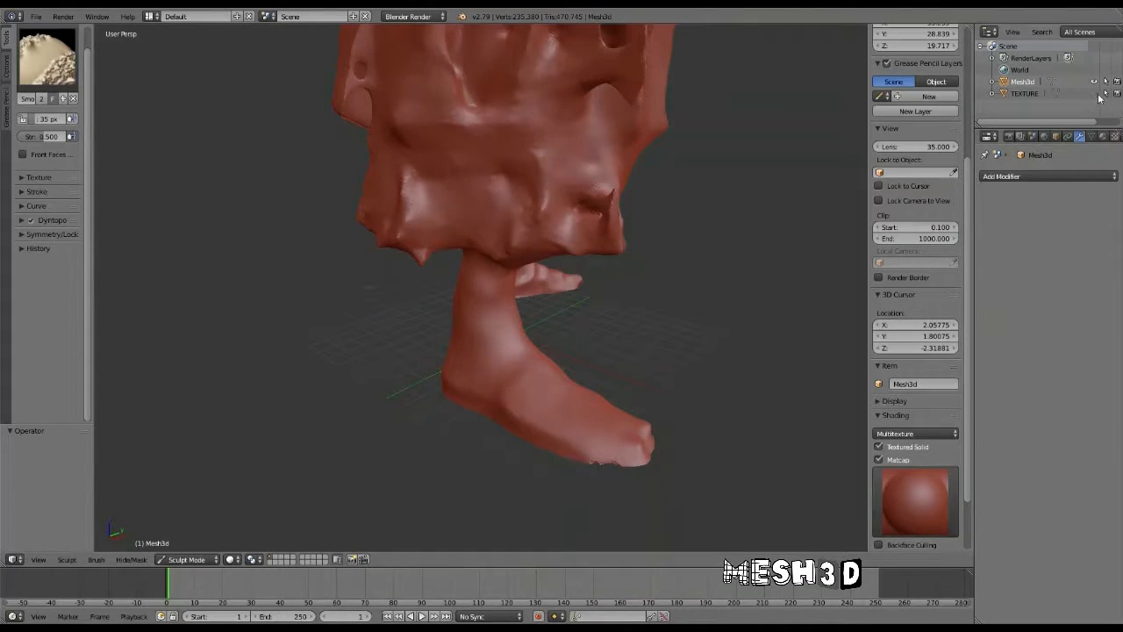
Temporarily show the TEXTURE duplicate with Matcap off to compare it with the sculpted foot, restoring Matcap and hiding the duplicate again.
key(ctrl+z)
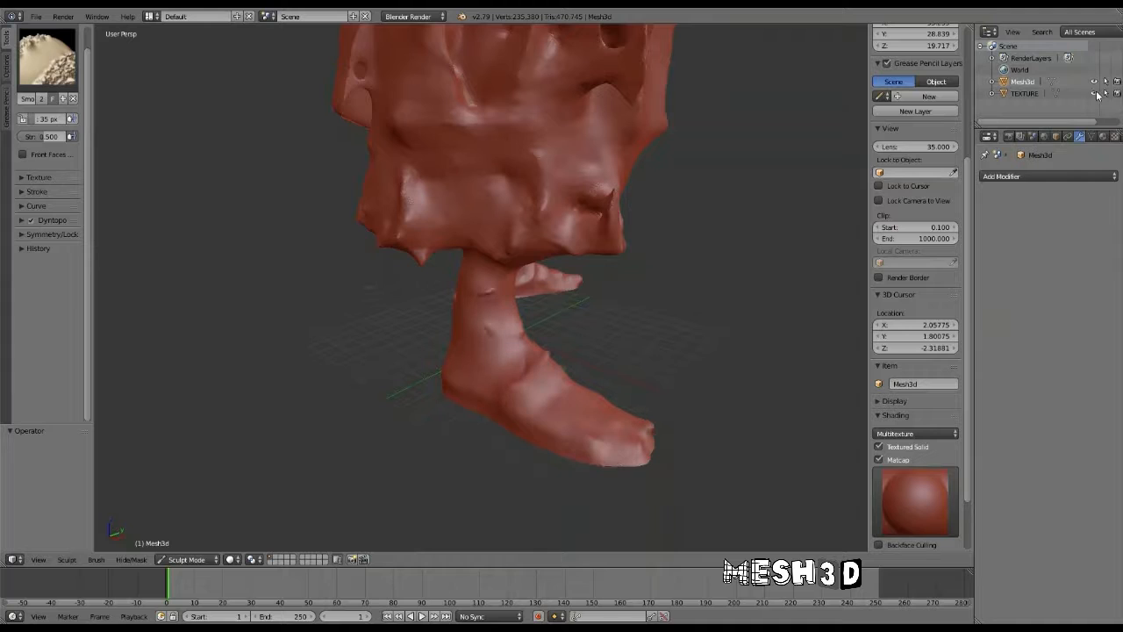
click(878, 460)
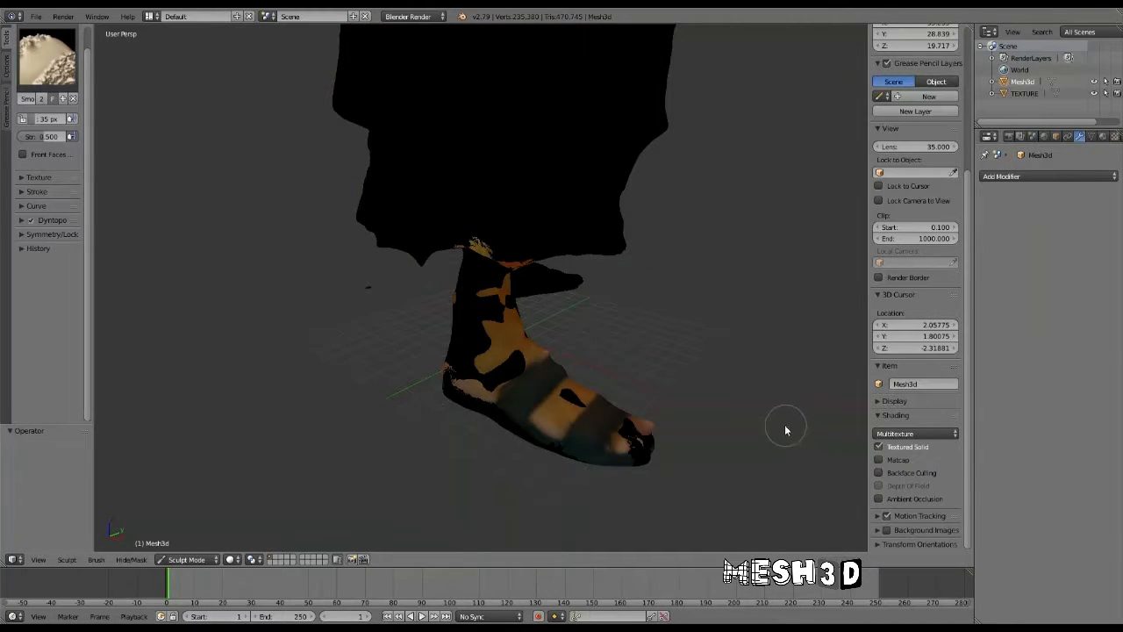
mouse_move(785, 430)
middle_down()
mouse_move(700, 434)
mouse_move(772, 418)
mouse_move(785, 396)
mouse_move(807, 404)
mouse_move(594, 402)
mouse_move(665, 395)
middle_up()
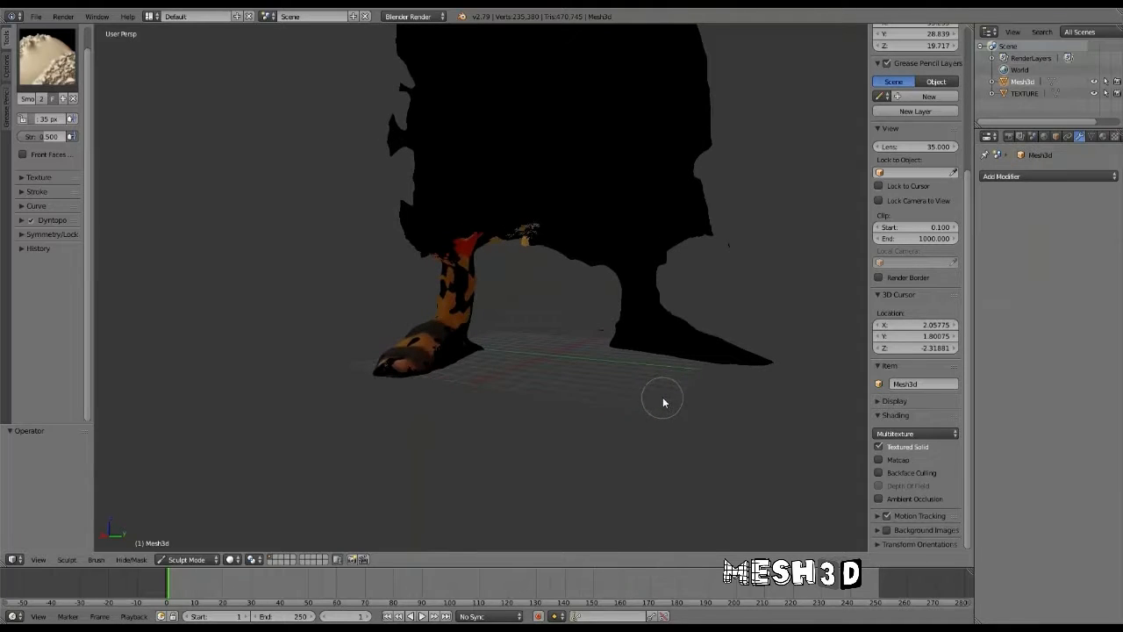
click(889, 464)
middle_drag(584, 401, 644, 408)
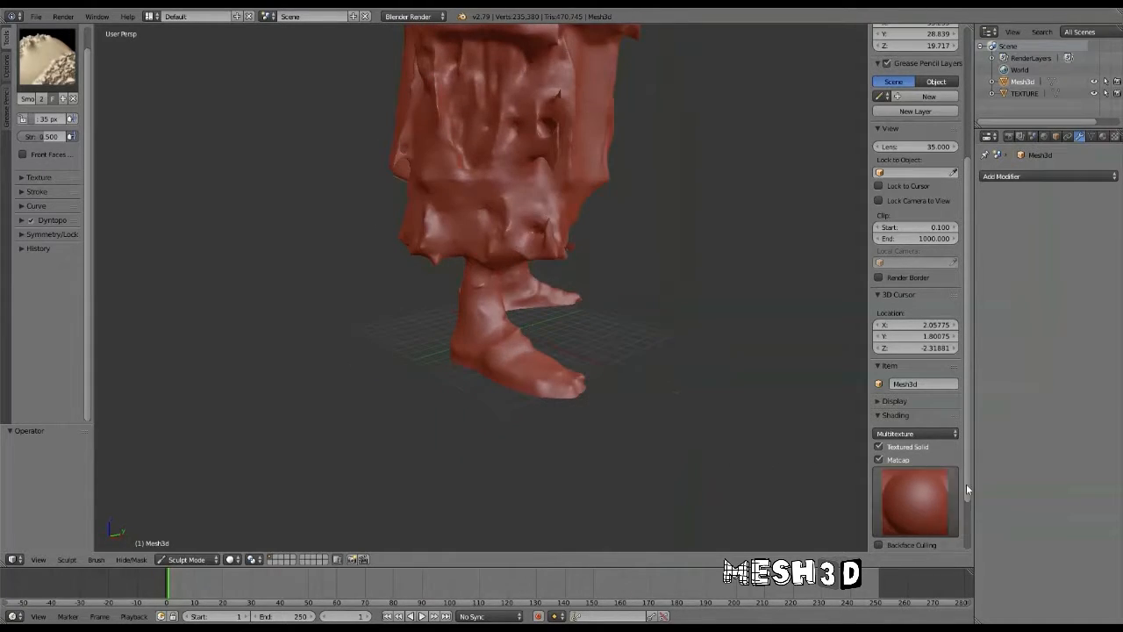
mouse_move(546, 336)
middle_down()
mouse_move(647, 326)
mouse_move(520, 311)
mouse_move(552, 308)
middle_up()
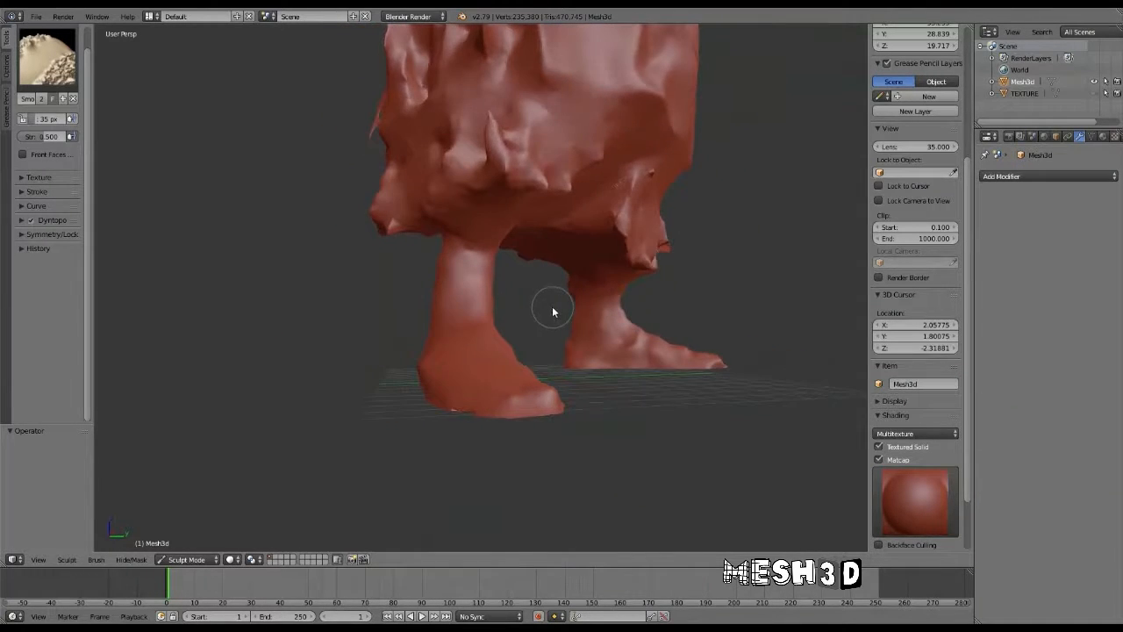
Switch to the Clay Strips brush and add lengthwise strokes on the front of the ankle below the hem.
click(48, 56)
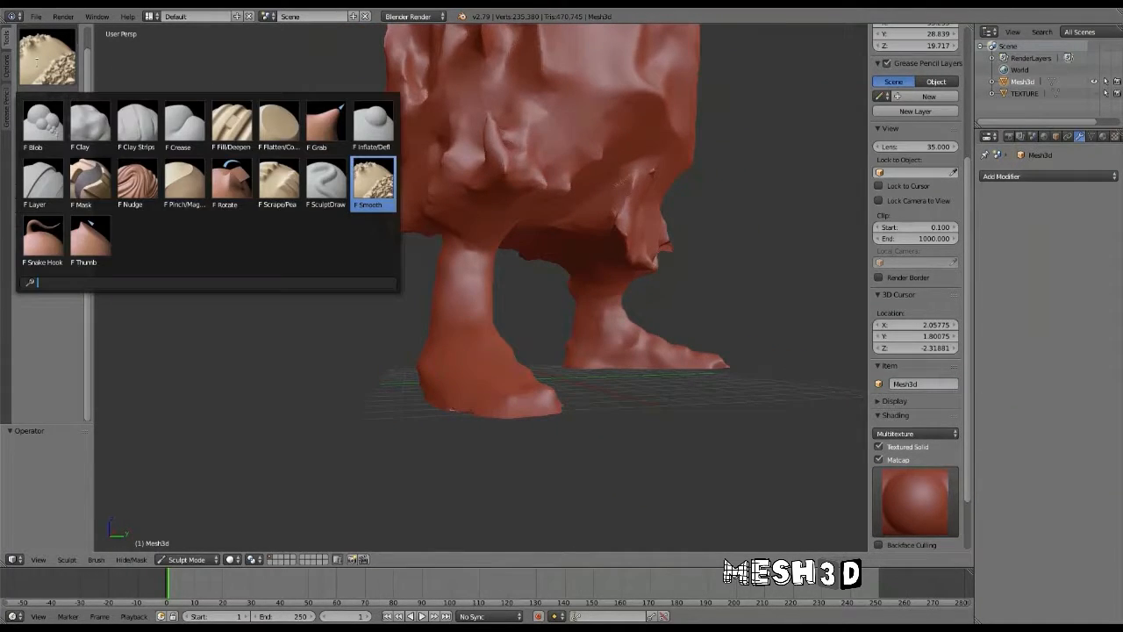
click(138, 125)
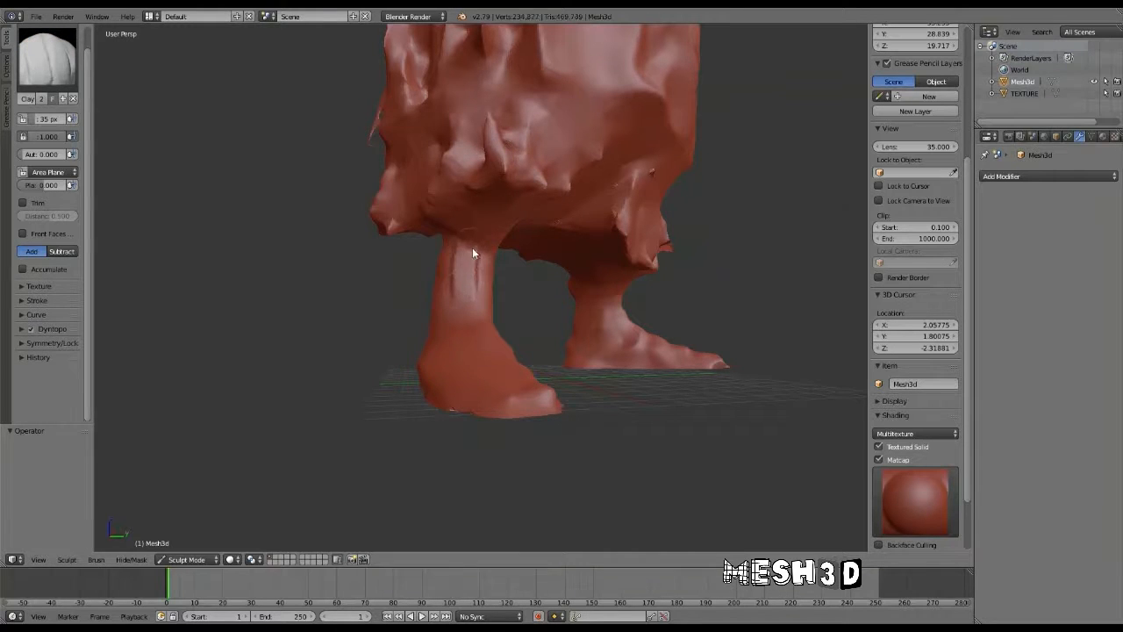
mouse_move(478, 303)
middle_down()
mouse_move(503, 304)
mouse_move(481, 254)
middle_up()
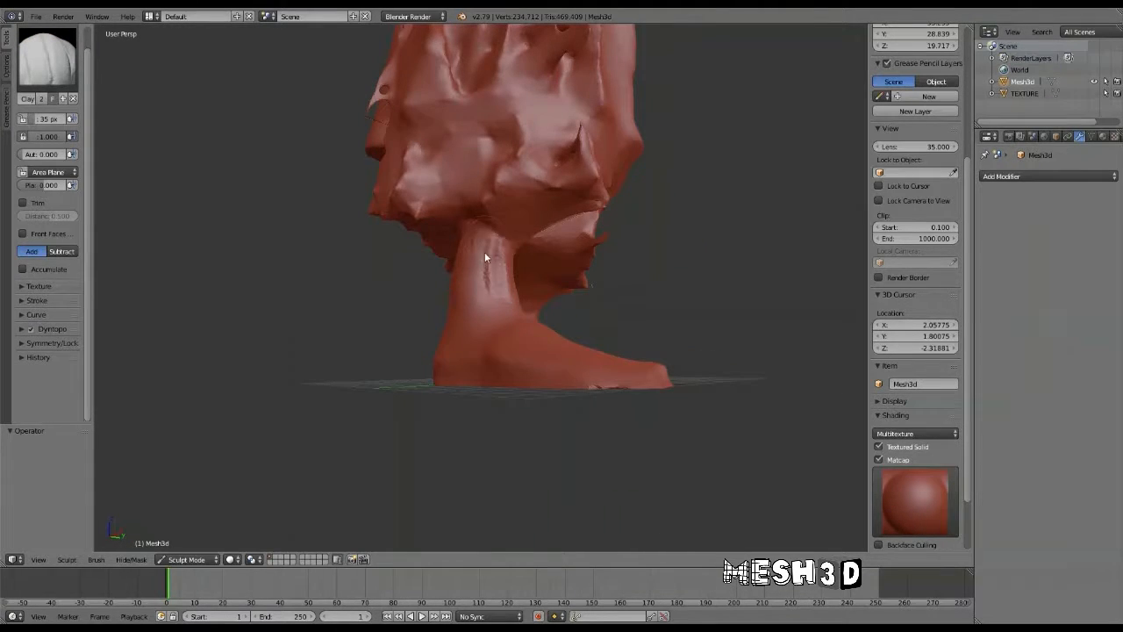
Build up the ankle's inner side and the inner foot near the heel, and add more Clay Strips strokes on the shin.
mouse_move(501, 306)
middle_down()
mouse_move(390, 309)
mouse_move(442, 268)
middle_up()
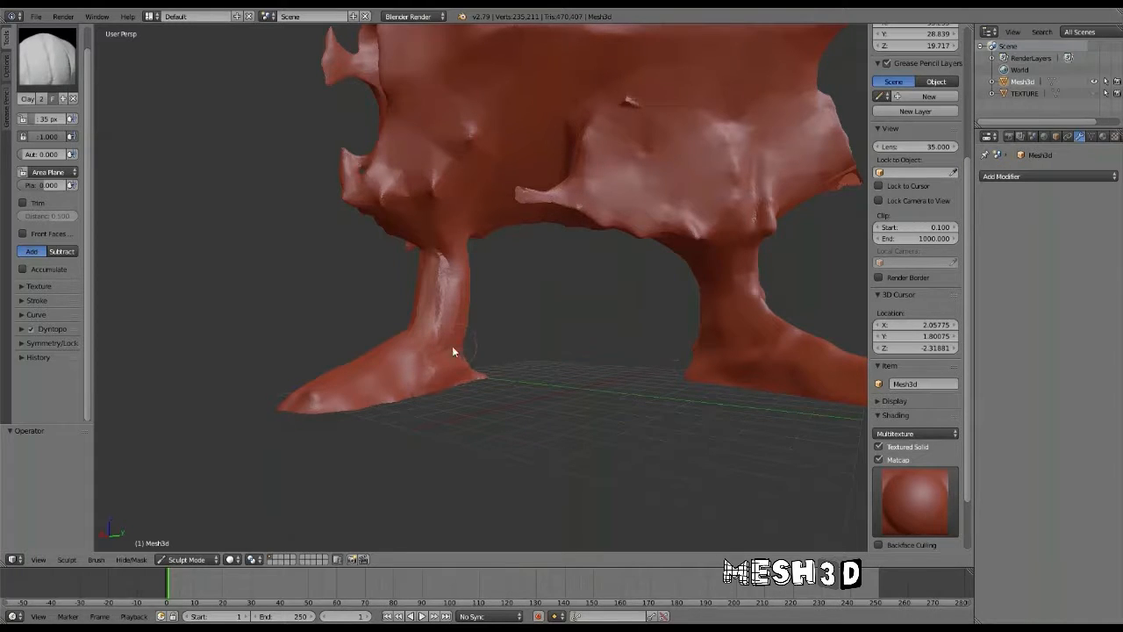
mouse_move(430, 378)
middle_down()
mouse_move(419, 409)
mouse_move(377, 389)
mouse_move(451, 334)
middle_up()
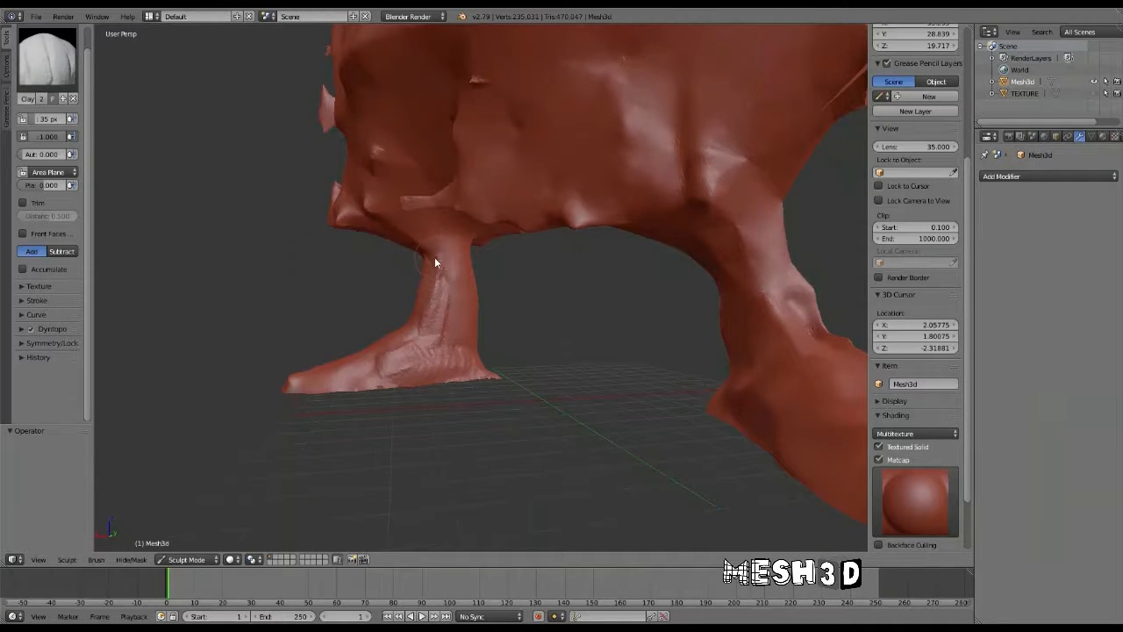
mouse_move(432, 290)
middle_down()
mouse_move(538, 286)
mouse_move(462, 247)
middle_up()
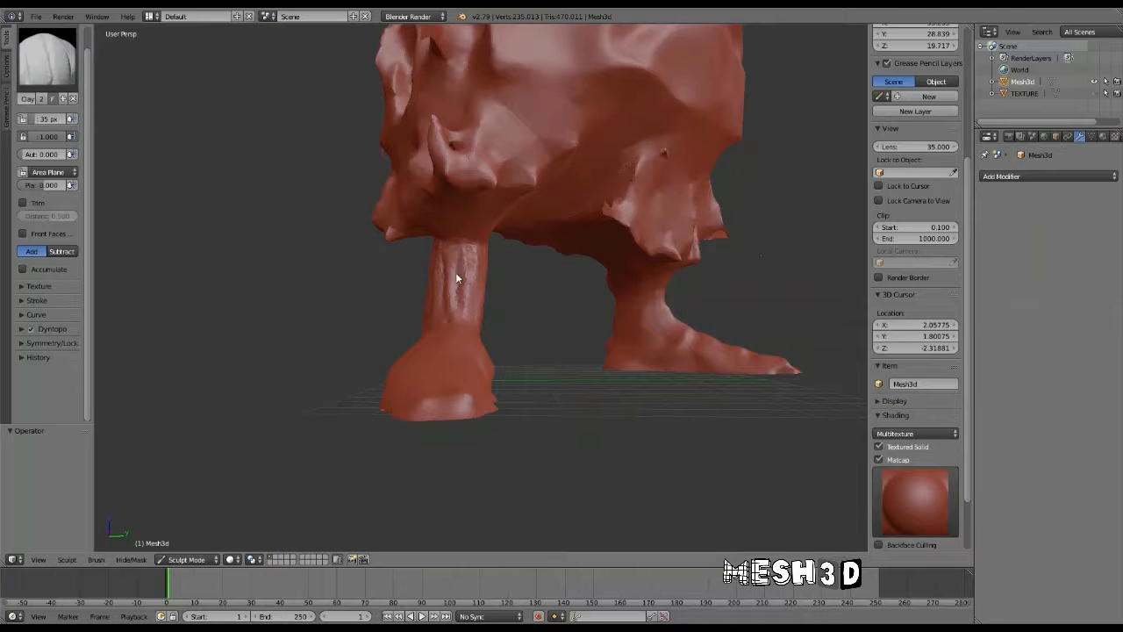
mouse_move(314, 286)
middle_down()
mouse_move(372, 320)
mouse_move(433, 329)
mouse_move(458, 321)
mouse_move(408, 293)
middle_up()
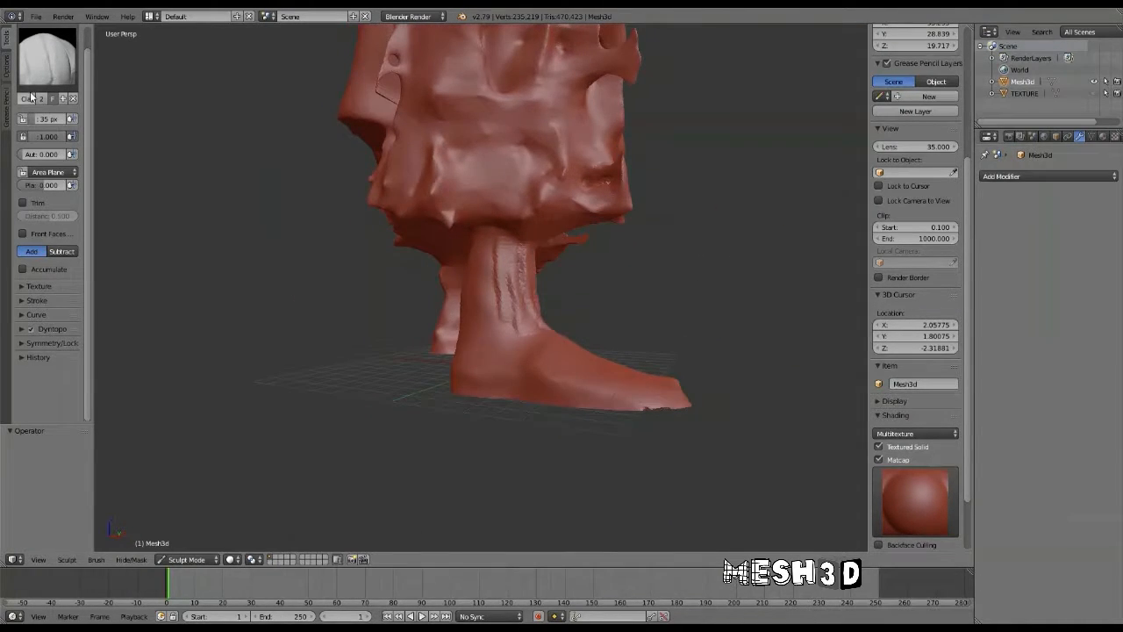
Smooth the new strips on the ankle's front and outer side using the Smooth brush at strength 0.273.
click(46, 57)
click(371, 196)
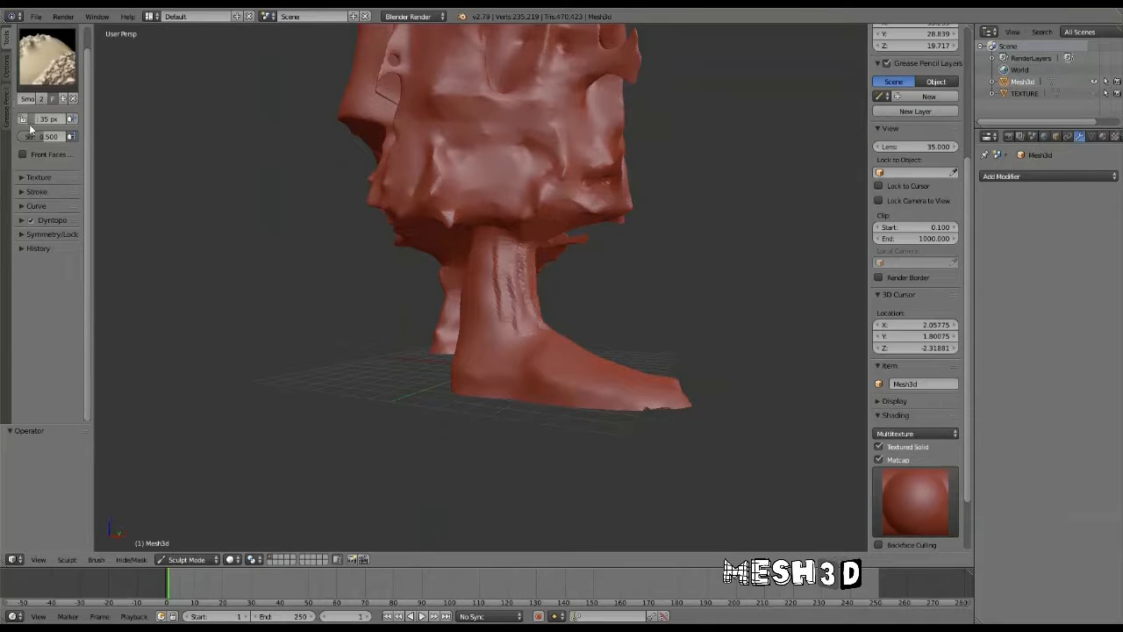
click(45, 234)
click(45, 233)
middle_drag(350, 310, 283, 310)
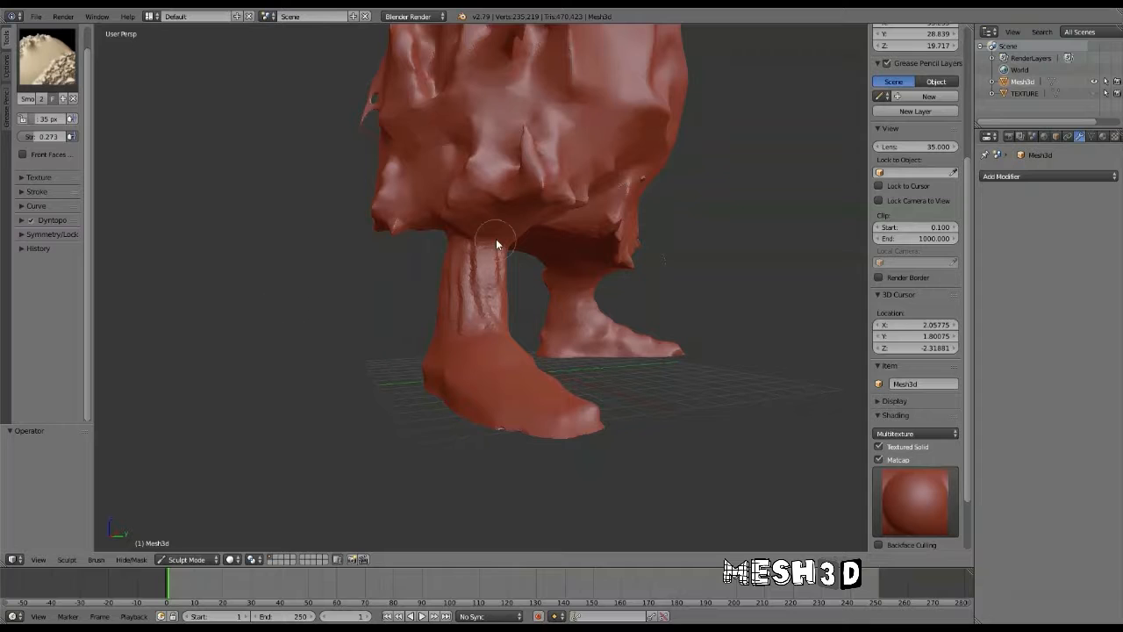
drag(496, 240, 478, 252)
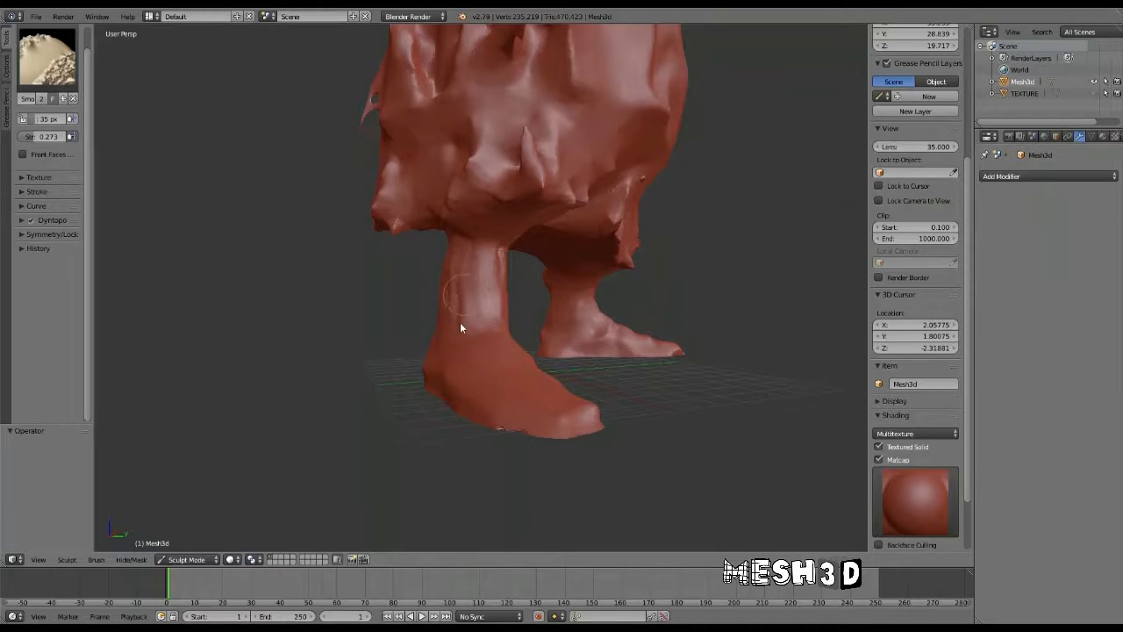
mouse_move(466, 322)
middle_down()
mouse_move(536, 276)
mouse_move(506, 313)
middle_up()
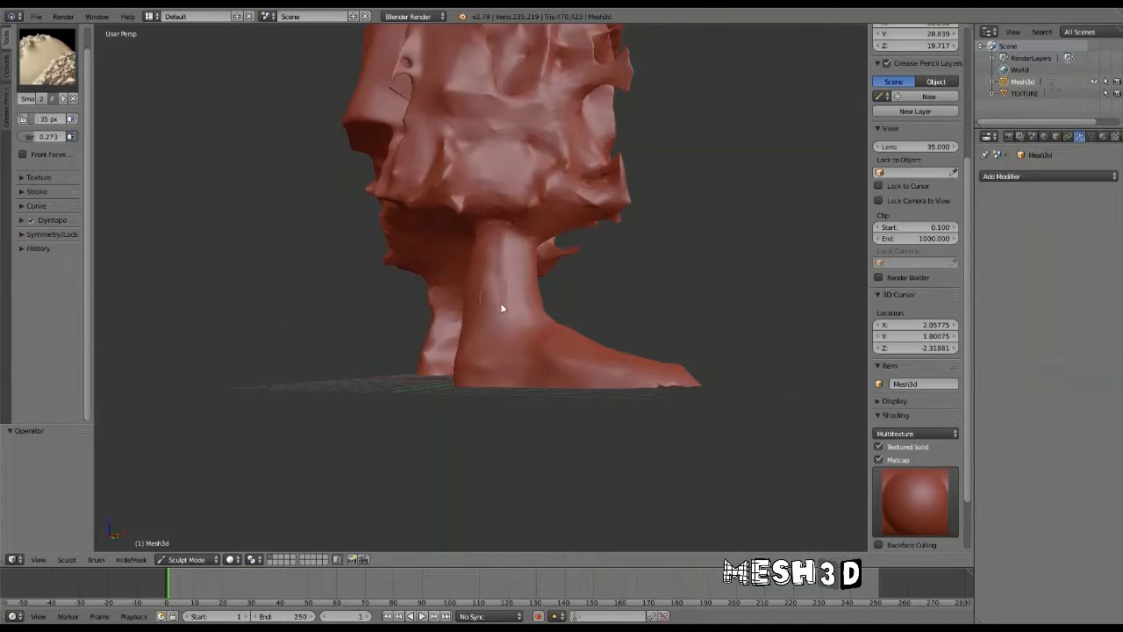
Smooth the Clay Strips marks on the inner side of the ankle and foot down to the heel.
mouse_move(519, 262)
middle_down()
mouse_move(392, 265)
mouse_move(426, 231)
middle_up()
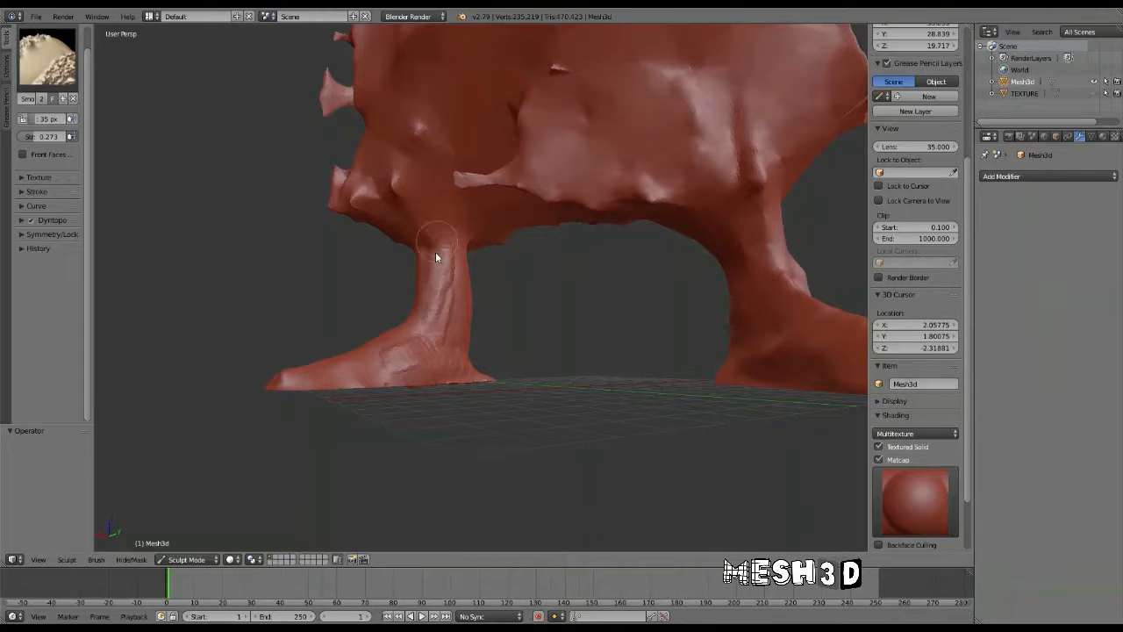
drag(436, 255, 440, 311)
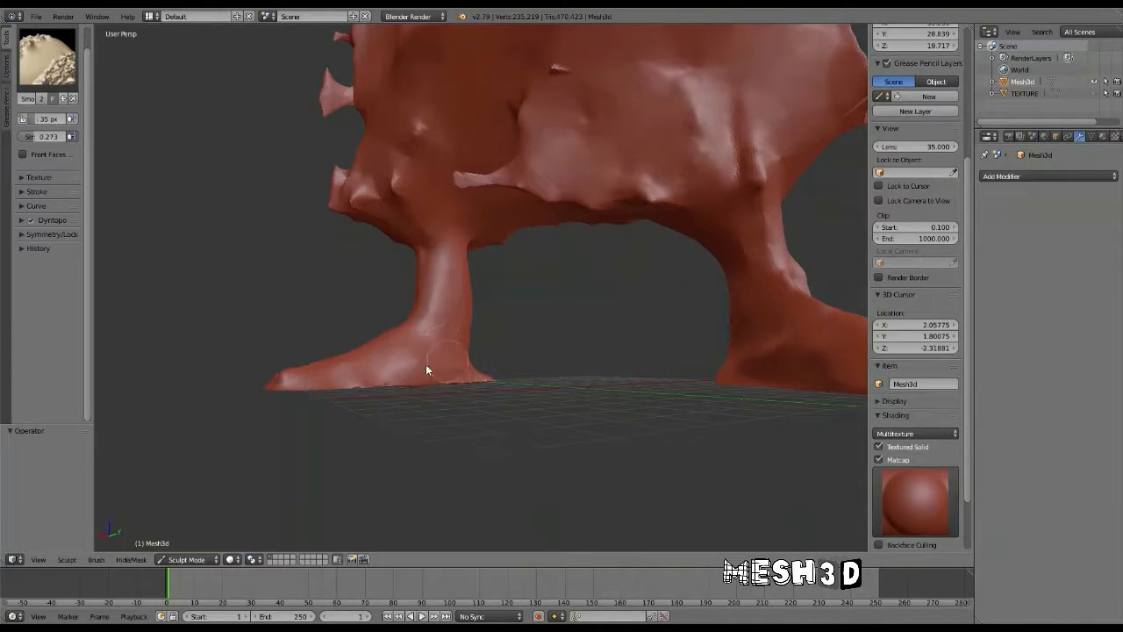
mouse_move(492, 371)
middle_down()
mouse_move(388, 401)
mouse_move(346, 394)
mouse_move(481, 483)
middle_up()
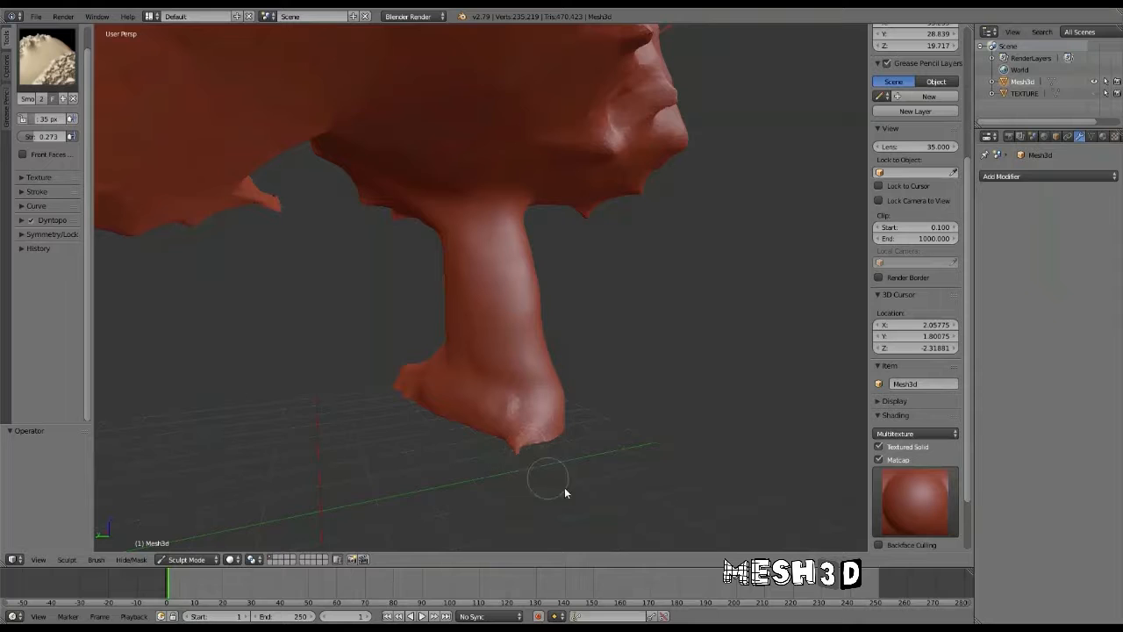
Raise the Smooth brush strength and smooth away the pointed spike under the heel.
scroll(575, 439, up, 6)
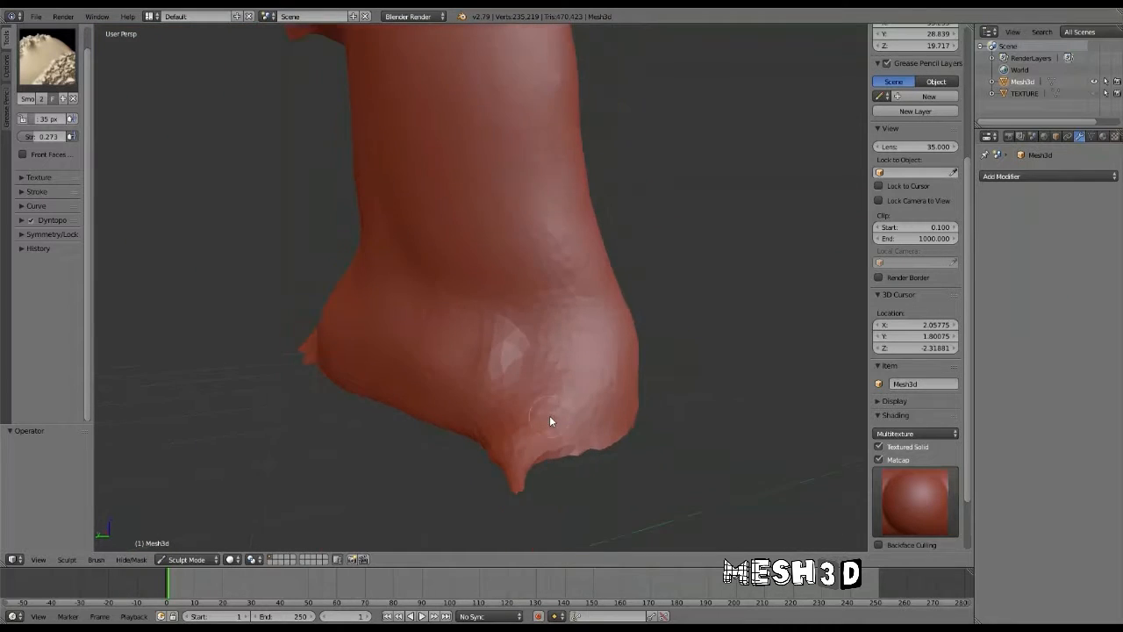
mouse_move(551, 416)
middle_down()
mouse_move(552, 444)
mouse_move(535, 418)
mouse_move(493, 415)
middle_up()
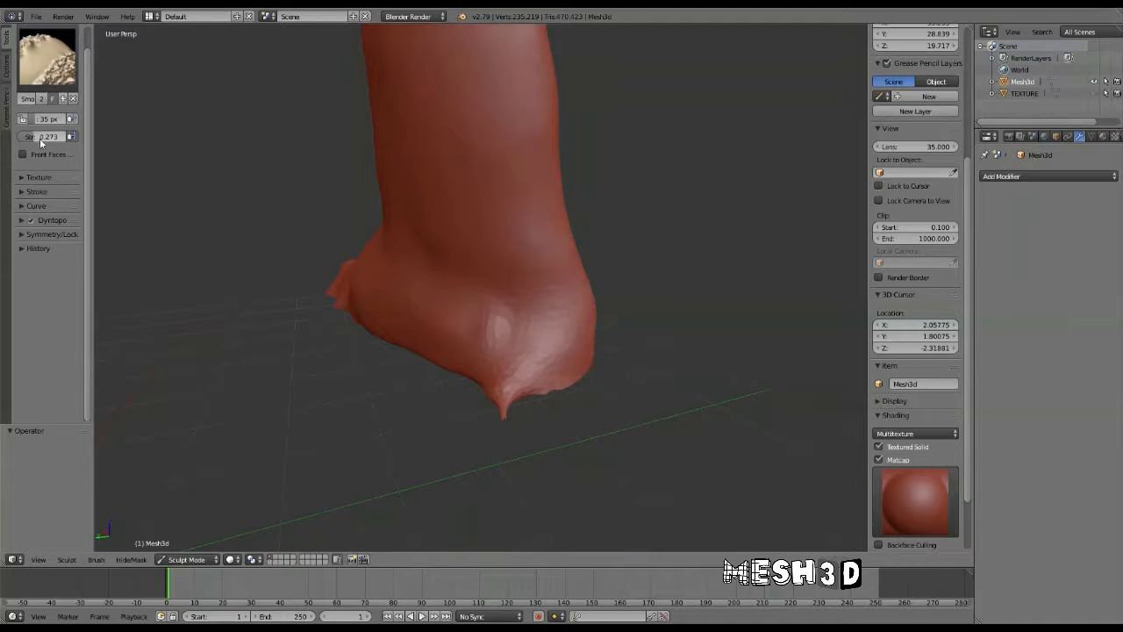
drag(40, 138, 62, 137)
mouse_move(502, 401)
mouse_down()
mouse_move(501, 422)
mouse_move(544, 409)
mouse_move(491, 397)
mouse_move(486, 382)
mouse_move(536, 388)
mouse_move(504, 378)
mouse_move(548, 373)
mouse_move(513, 348)
mouse_move(502, 376)
mouse_move(477, 365)
mouse_up()
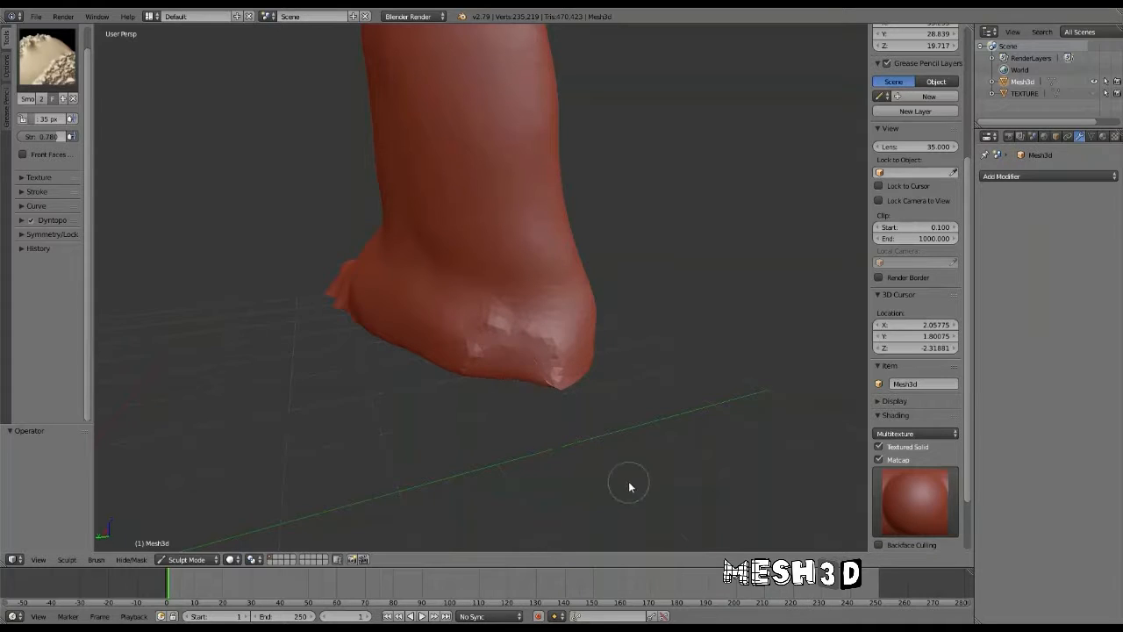
Undo the last two Smooth strokes on the heel.
key(ctrl+z)
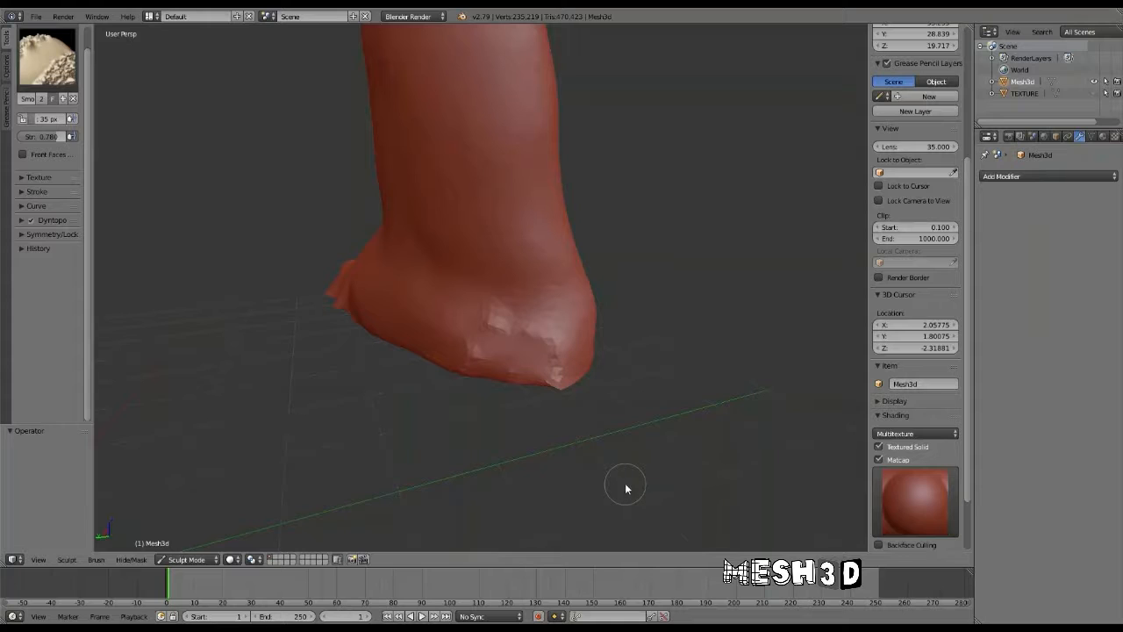
key(ctrl+z)
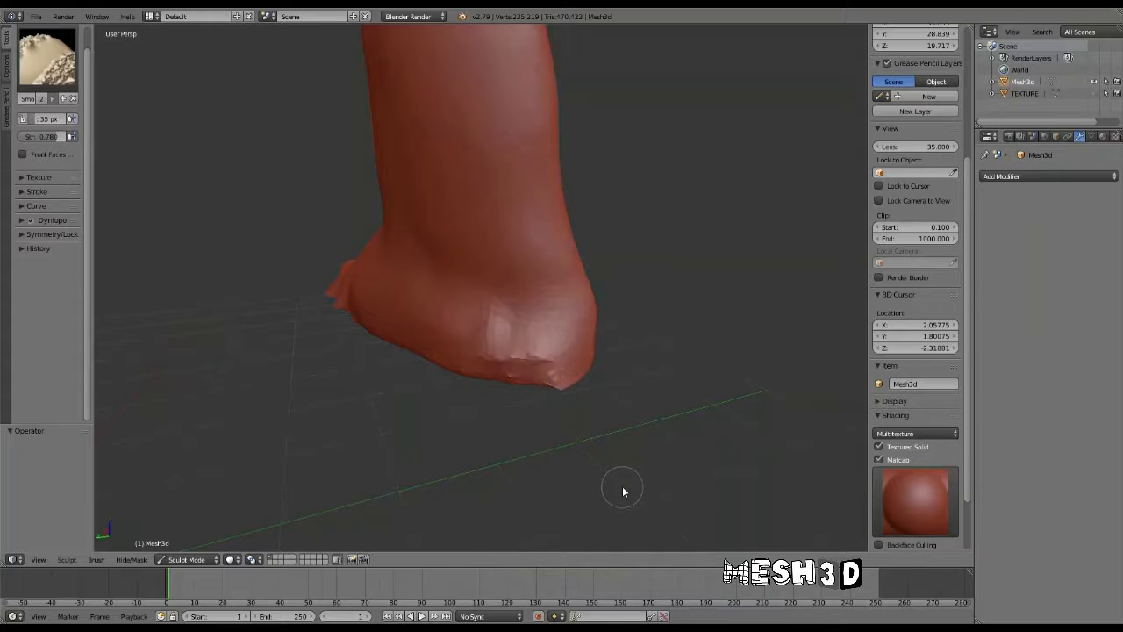
Undo the earlier Smooth strokes until the inflated lump under the heel is restored.
key(ctrl+z)
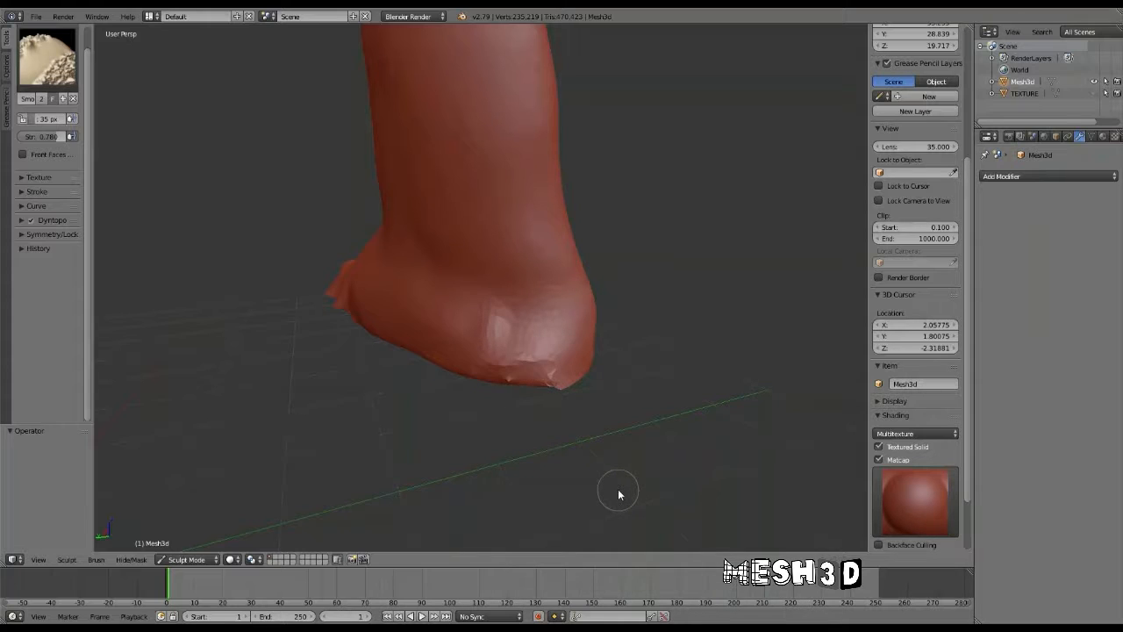
key(ctrl+z)
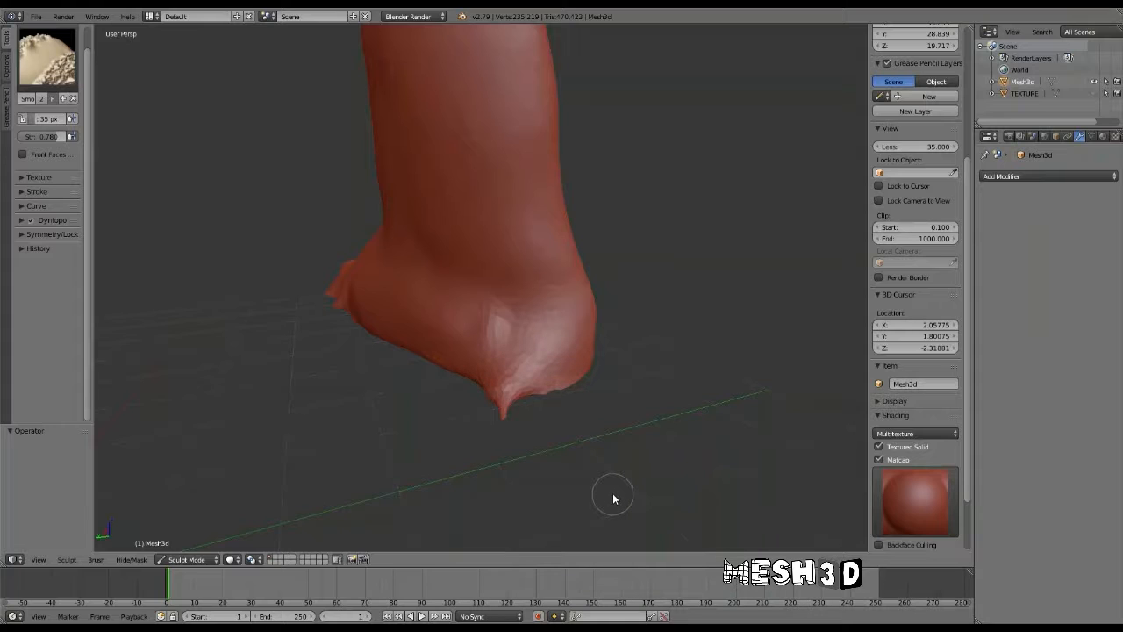
key(ctrl+z)
key(ctrl+z)
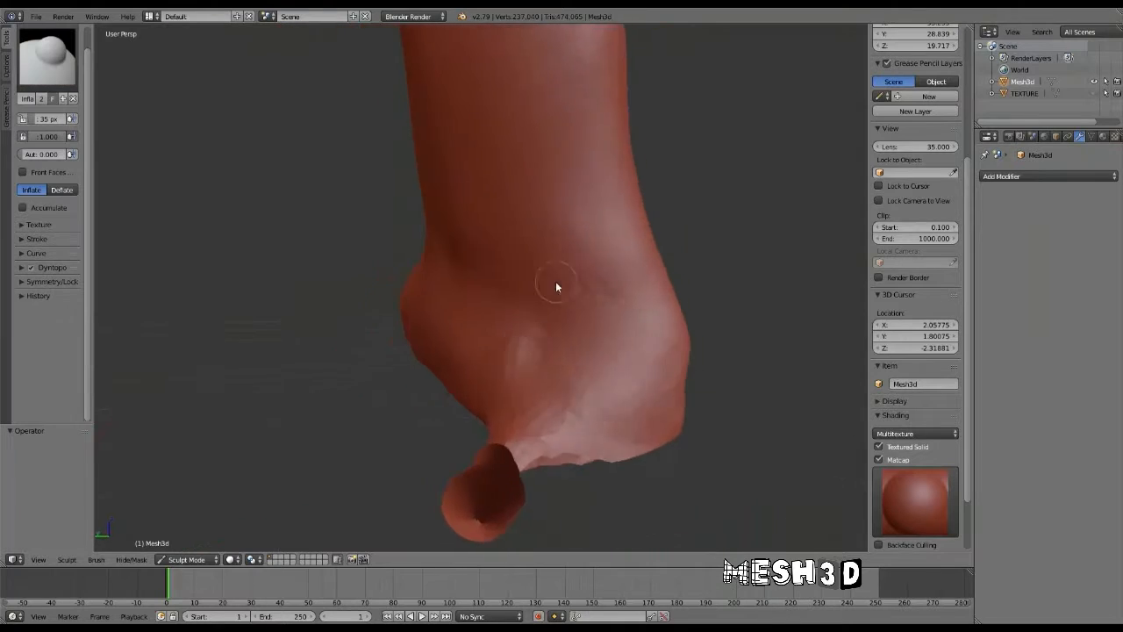
In Edit Mode, circle-select the lump and its neck hanging under the heel and delete their faces.
mouse_move(556, 281)
middle_down()
mouse_move(500, 318)
mouse_move(506, 335)
middle_up()
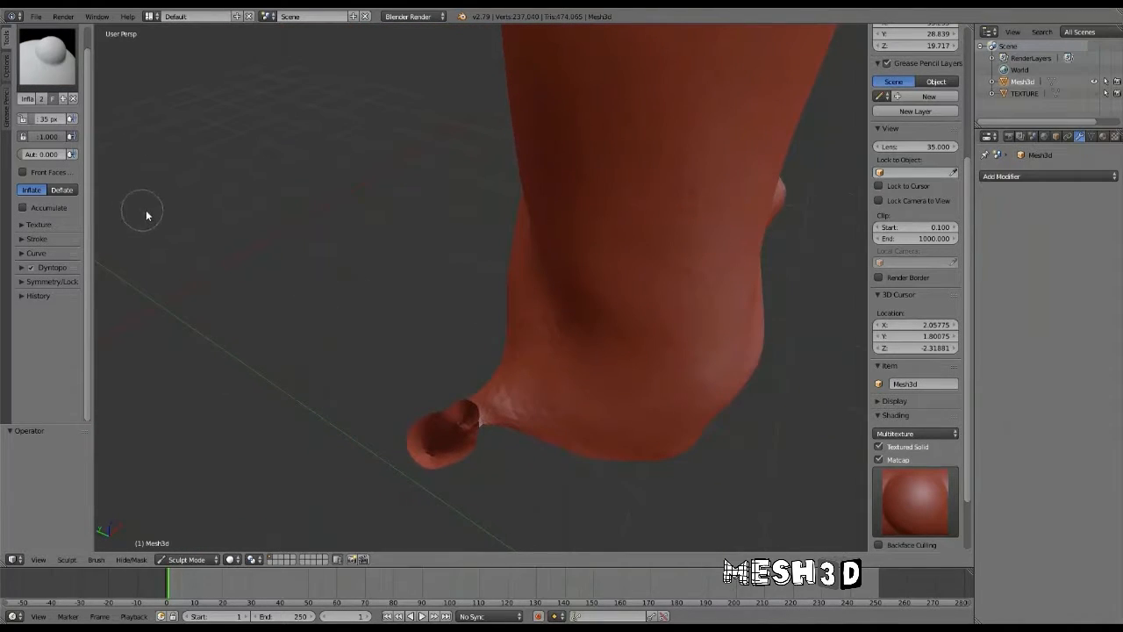
click(184, 559)
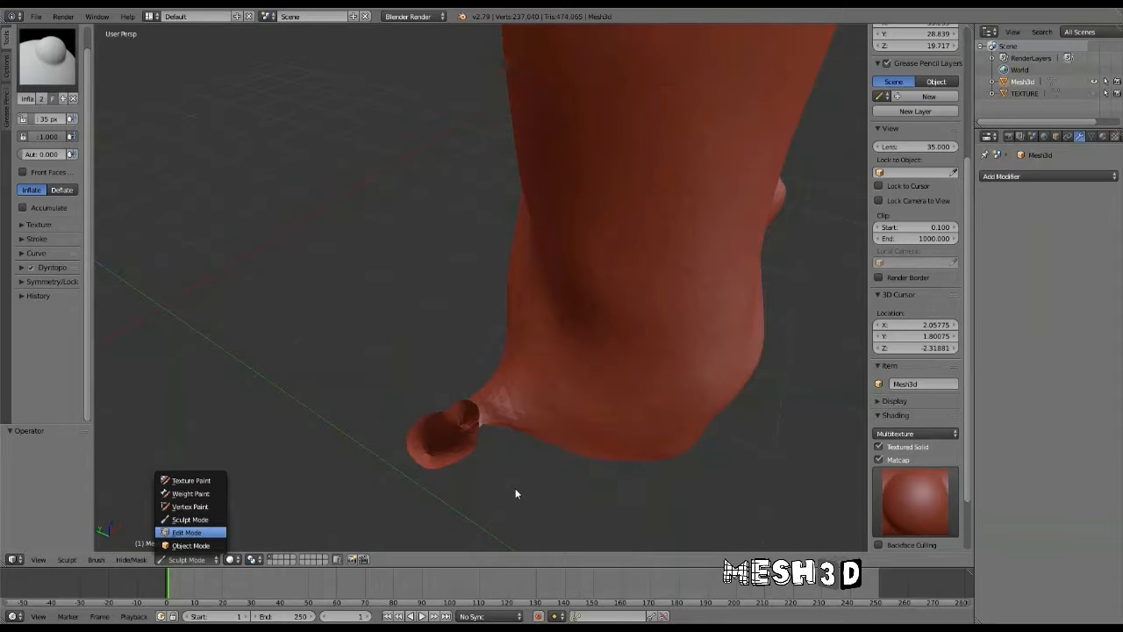
key(Tab)
mouse_move(542, 469)
middle_down()
mouse_move(564, 472)
mouse_move(534, 465)
middle_up()
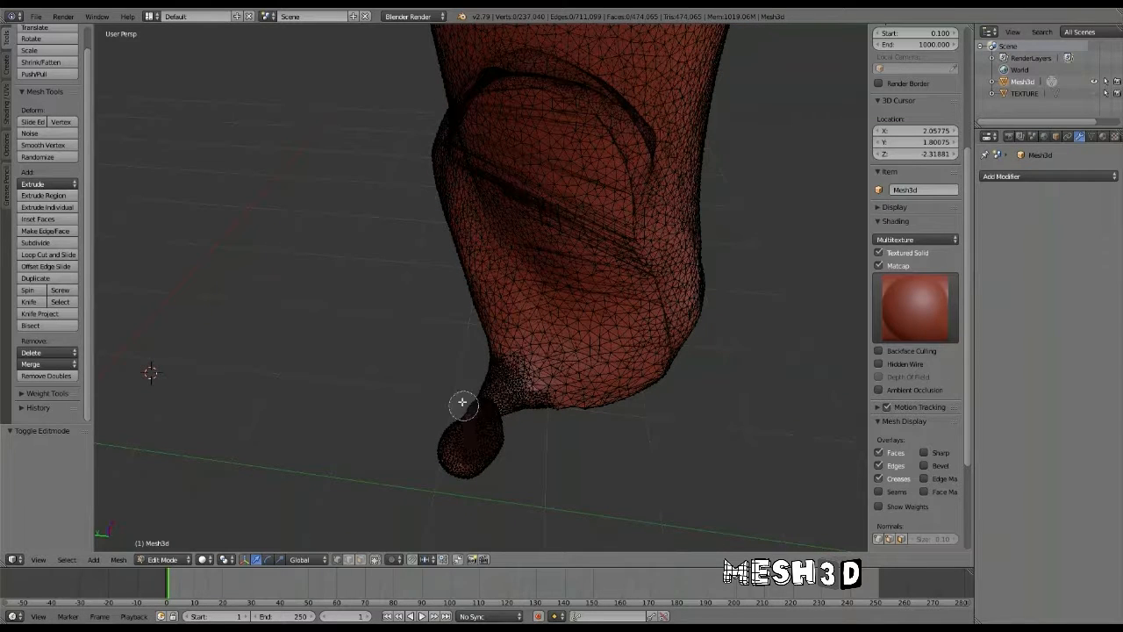
key(c)
scroll(453, 395, down, 5)
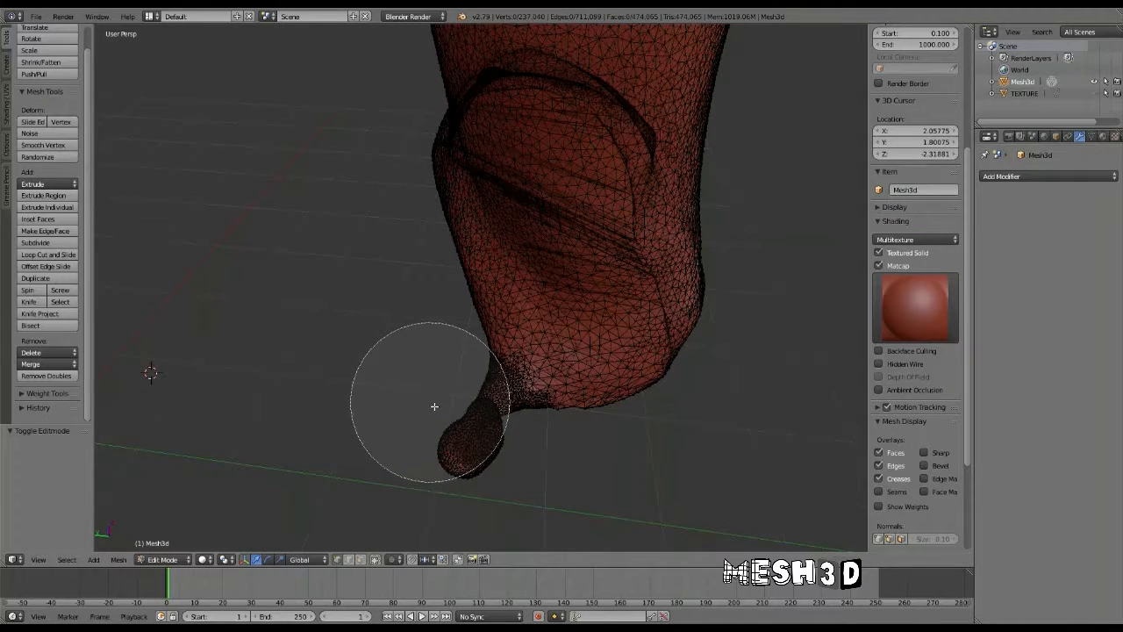
drag(447, 414, 447, 422)
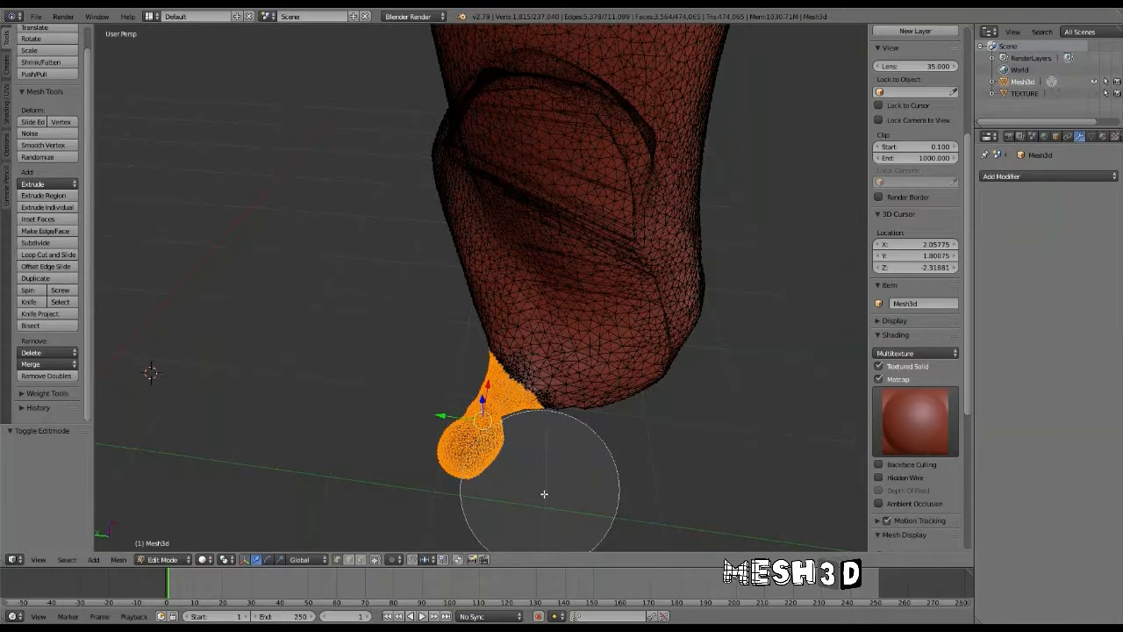
right_click(588, 500)
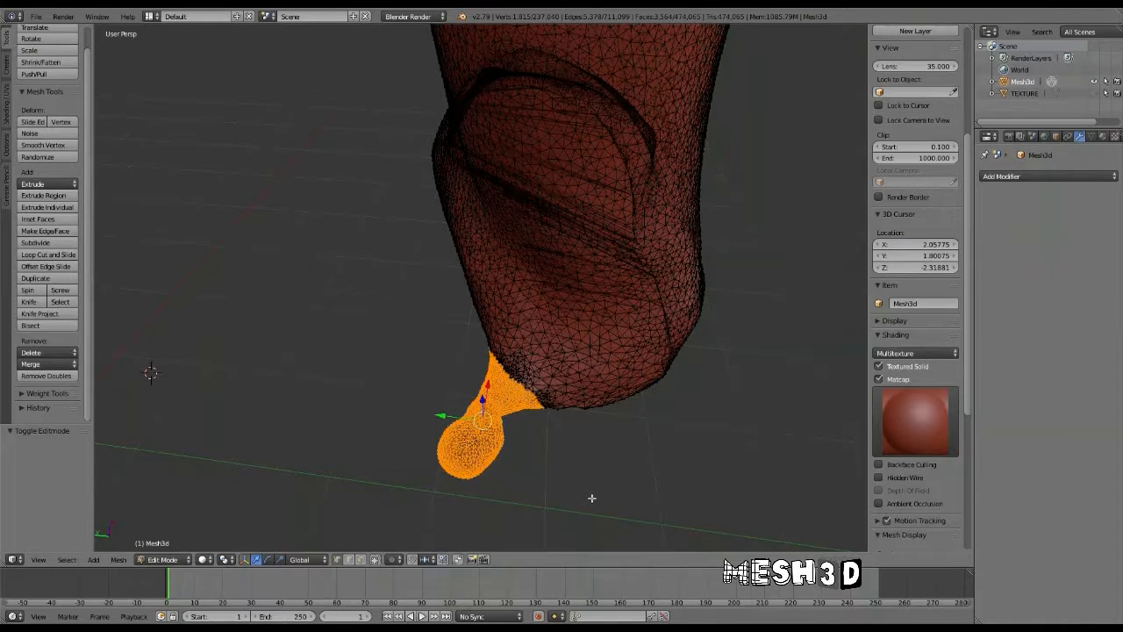
key(x)
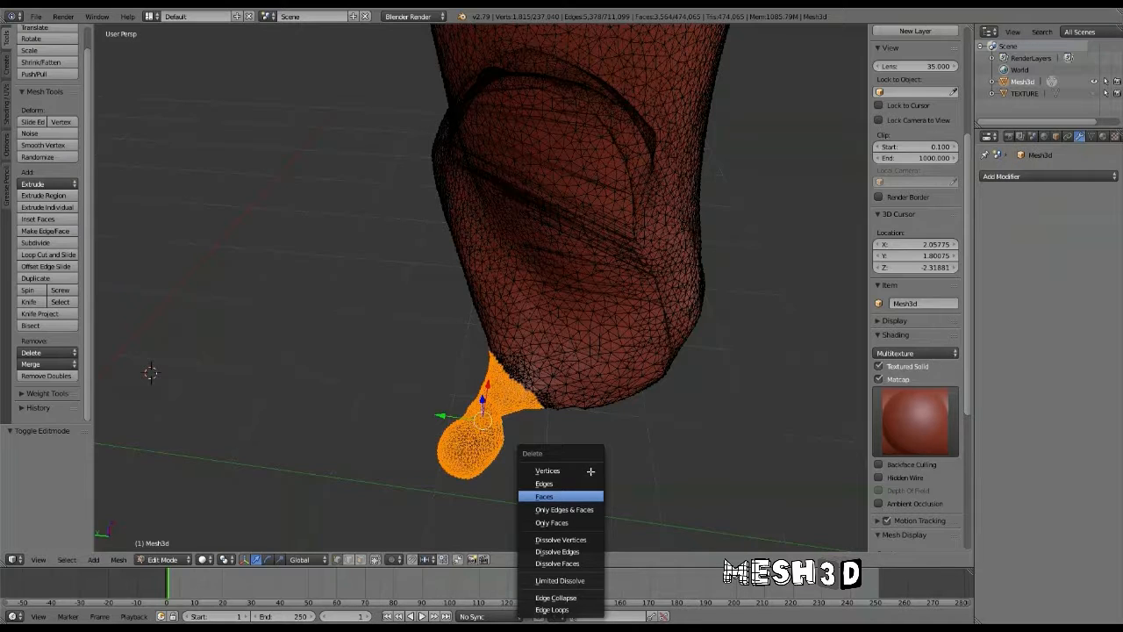
key(Return)
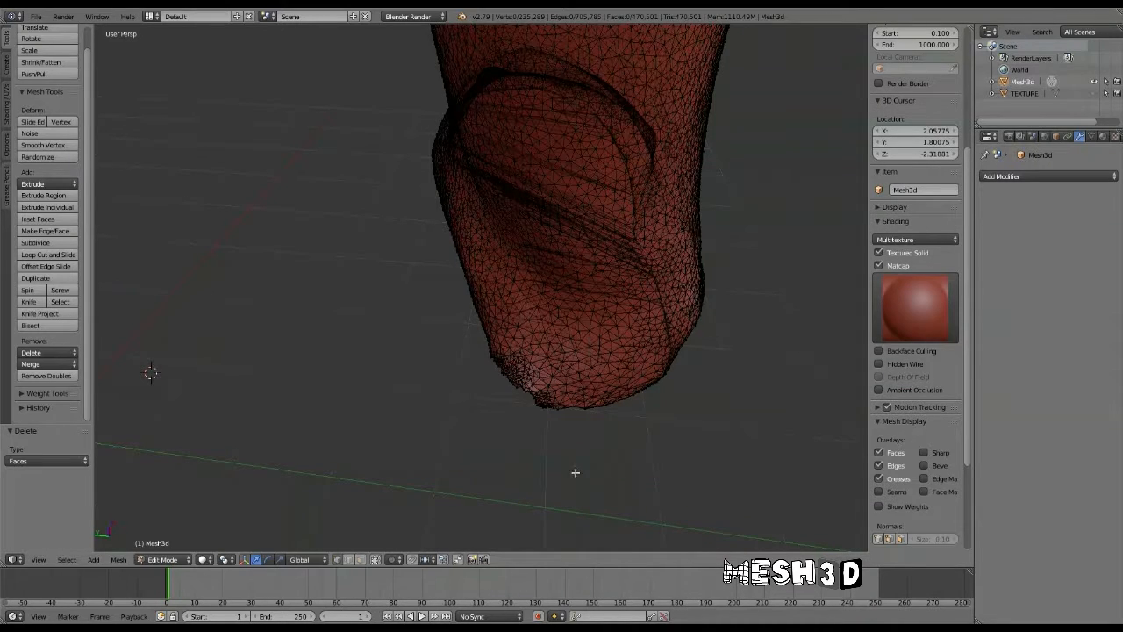
Return the mesh to Sculpt Mode and activate the Smooth brush.
middle_drag(481, 436, 628, 407)
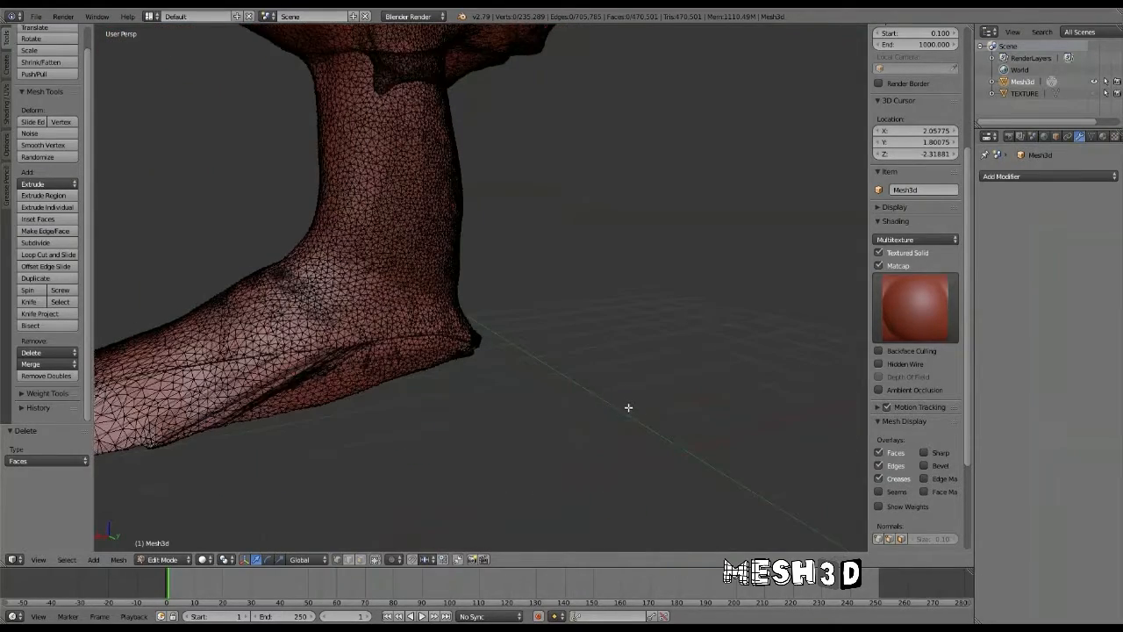
click(167, 559)
key(Tab)
middle_drag(710, 407, 527, 403)
scroll(455, 432, up, 6)
scroll(462, 424, down, 7)
click(166, 552)
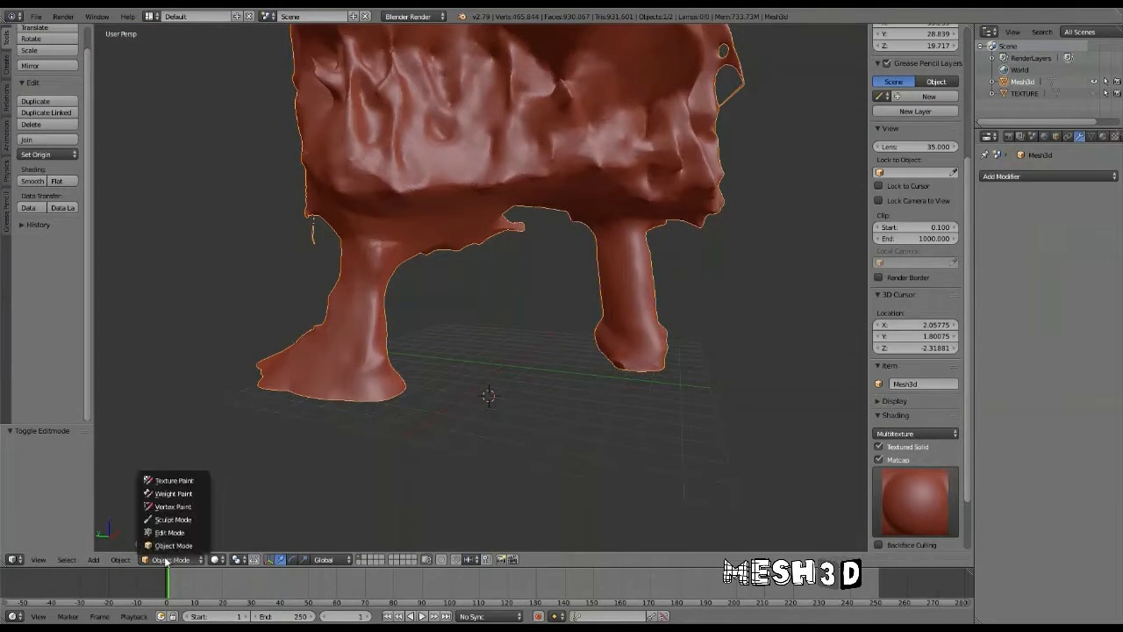
click(172, 521)
click(47, 58)
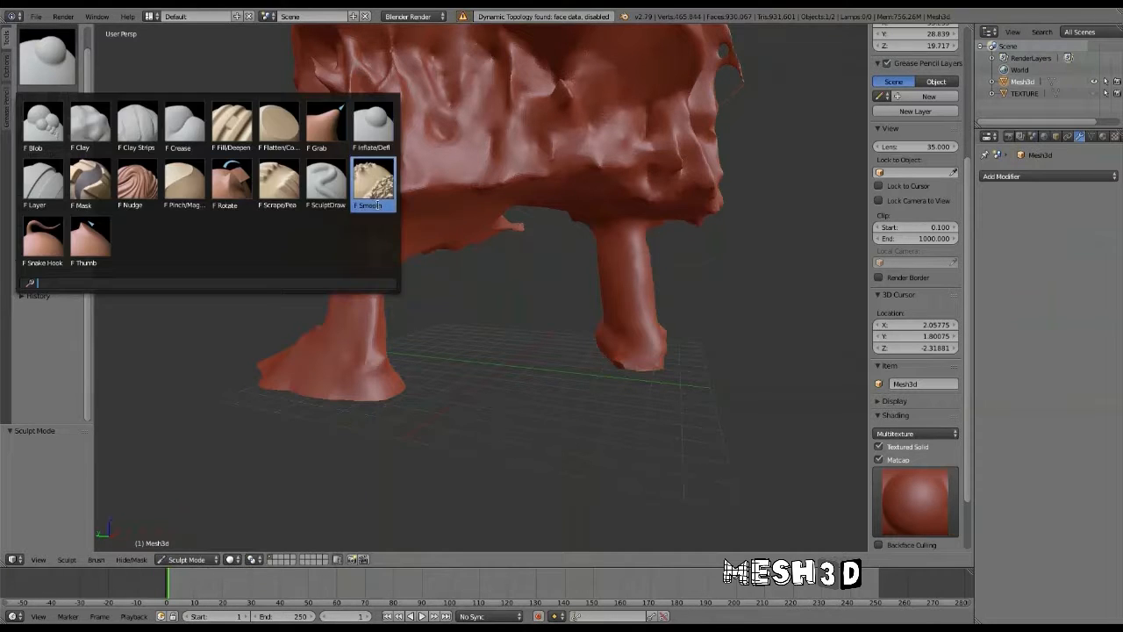
click(371, 200)
Smooth the ankle of the other foot and set the Smooth brush strength to 0.407.
mouse_move(371, 321)
middle_down()
mouse_move(295, 326)
mouse_move(354, 306)
middle_up()
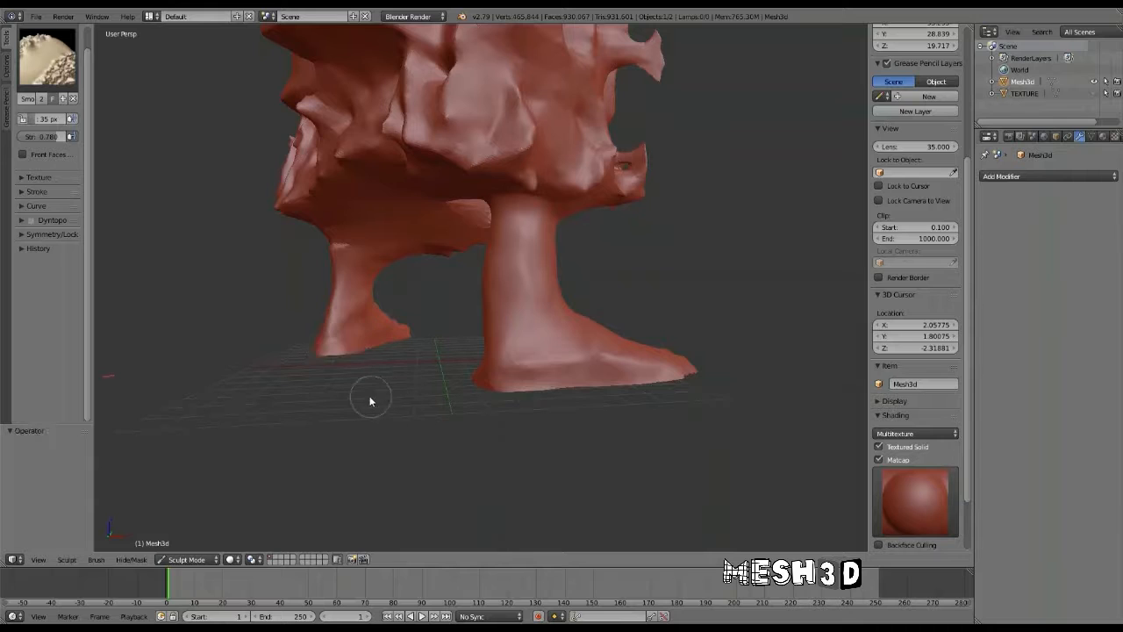
mouse_move(368, 396)
middle_down()
mouse_move(426, 384)
mouse_move(569, 391)
mouse_move(615, 319)
middle_up()
drag(616, 318, 613, 300)
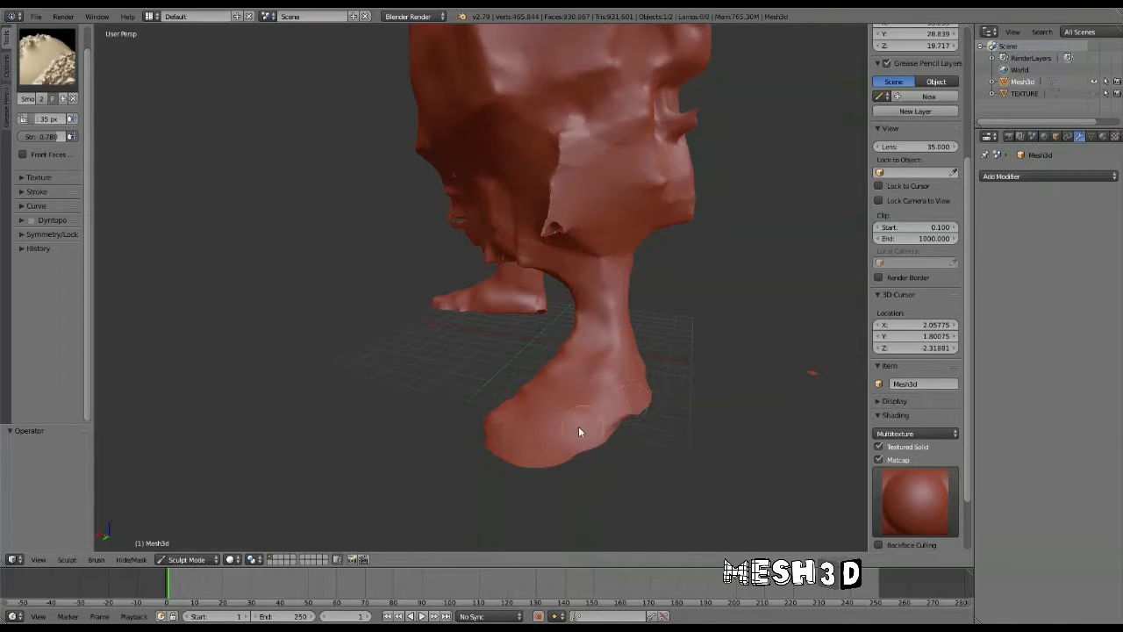
mouse_move(587, 441)
middle_down()
mouse_move(553, 427)
mouse_move(536, 464)
middle_up()
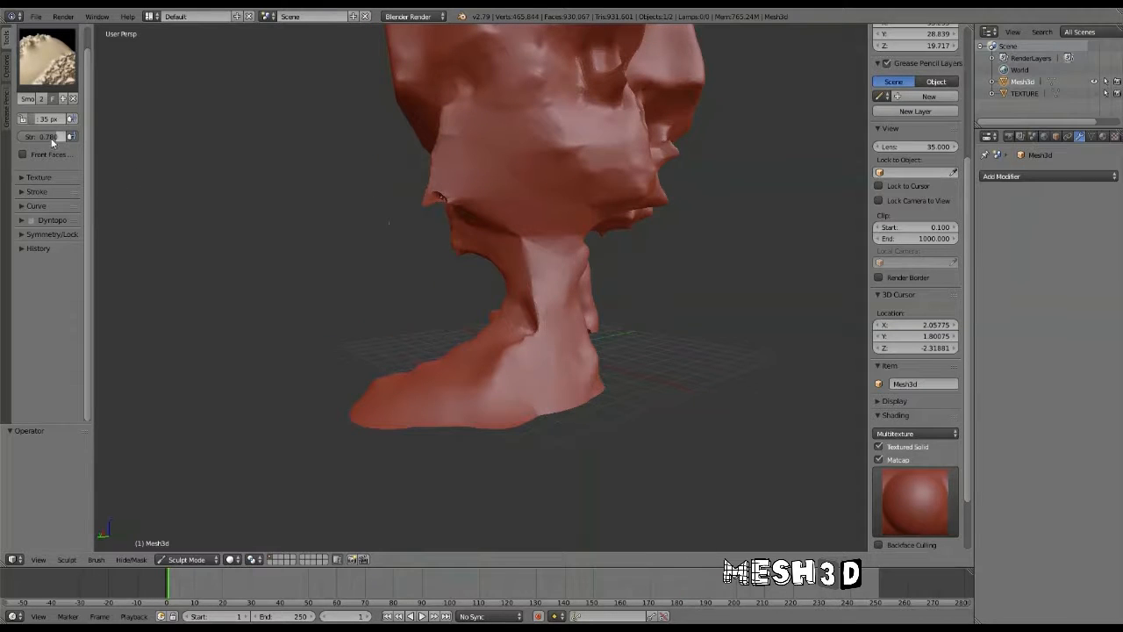
drag(52, 139, 33, 139)
mouse_move(538, 351)
middle_down()
mouse_move(585, 389)
mouse_move(496, 413)
middle_up()
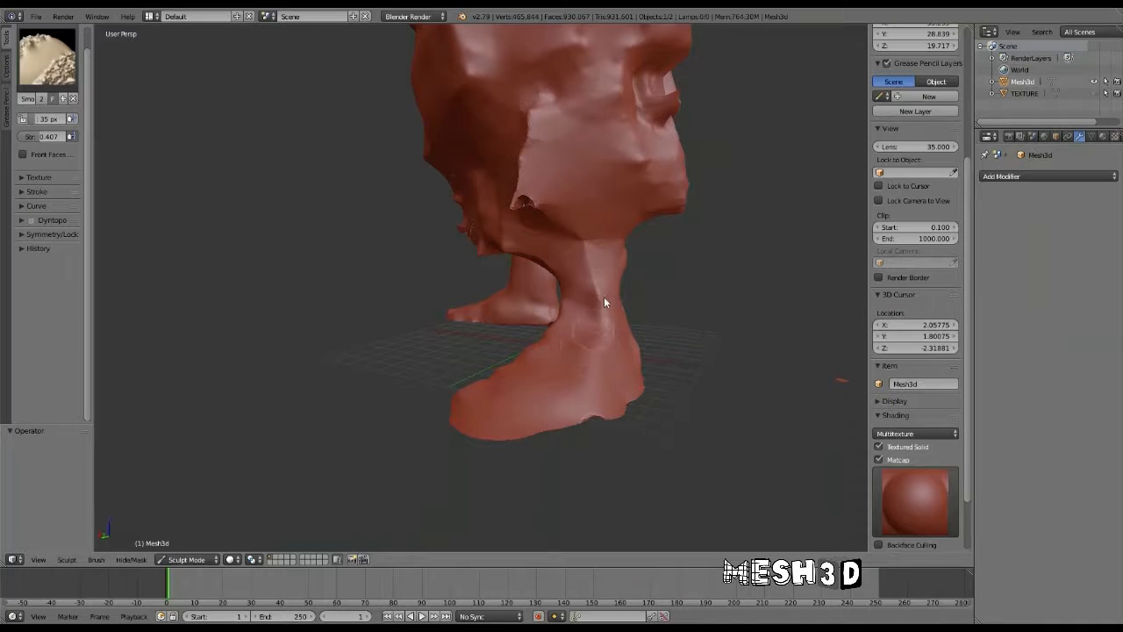
Examine both ankles, the feet and the robe's lower hem from all sides for remaining defects.
middle_drag(579, 304, 680, 359)
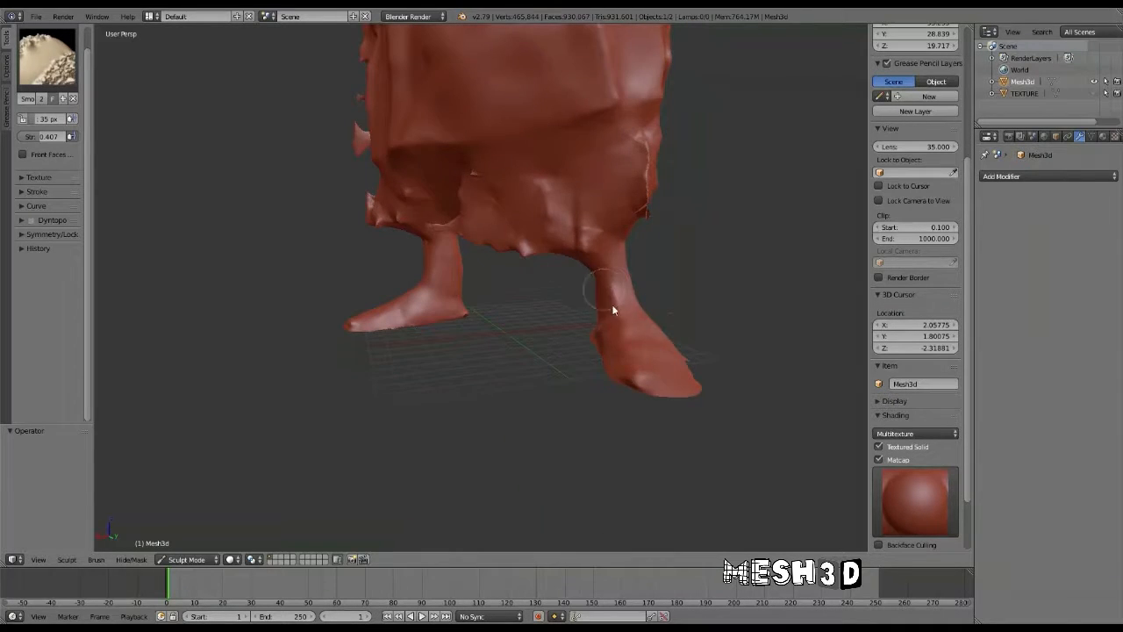
middle_drag(609, 306, 720, 308)
scroll(726, 329, up, 3)
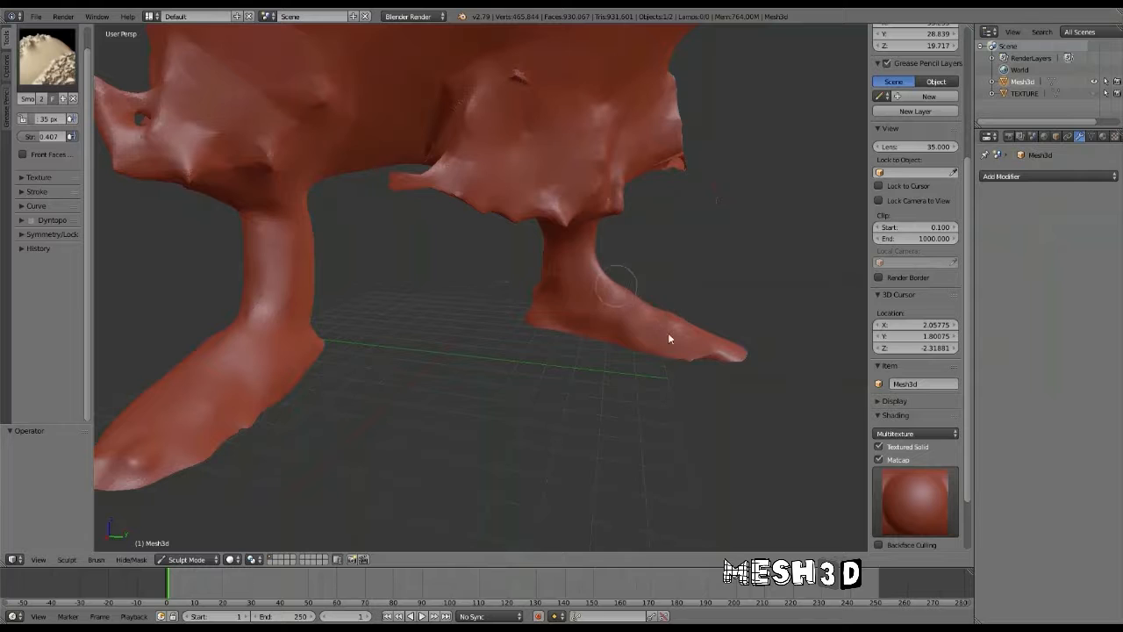
middle_drag(526, 306, 451, 392)
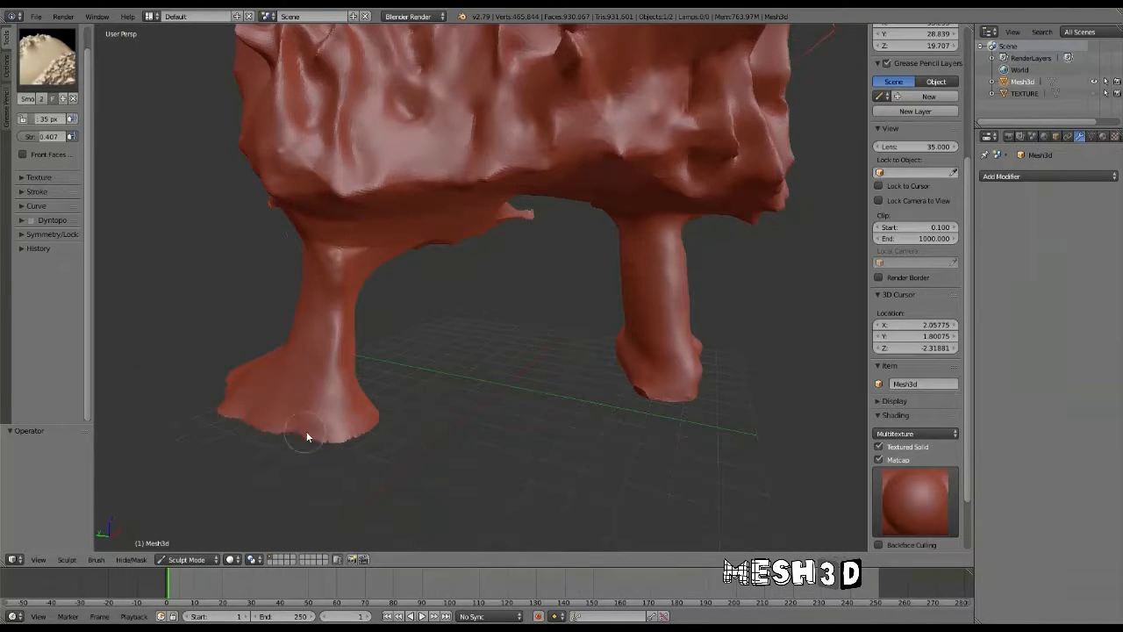
middle_drag(284, 421, 436, 459)
middle_drag(434, 401, 394, 413)
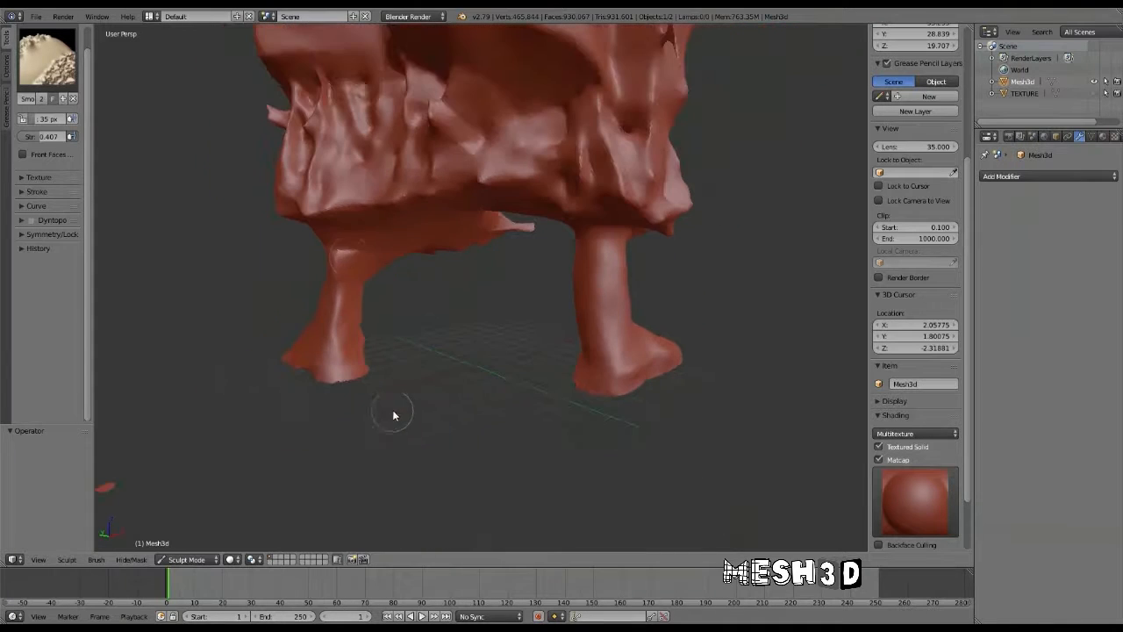
middle_drag(367, 280, 430, 286)
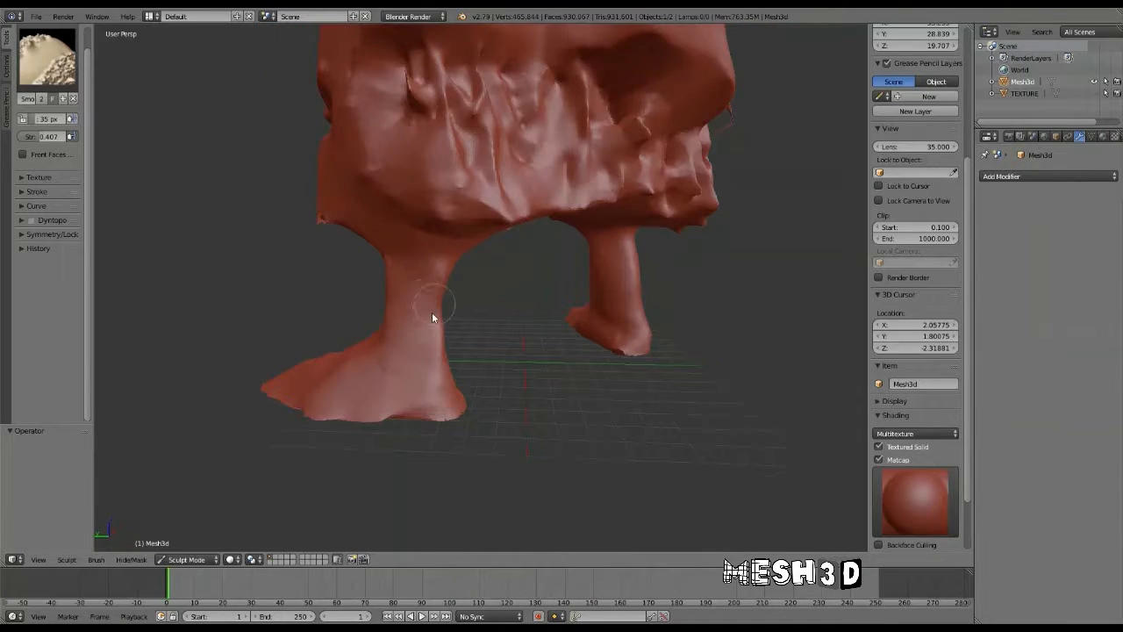
scroll(431, 312, down, 4)
middle_drag(514, 351, 480, 205)
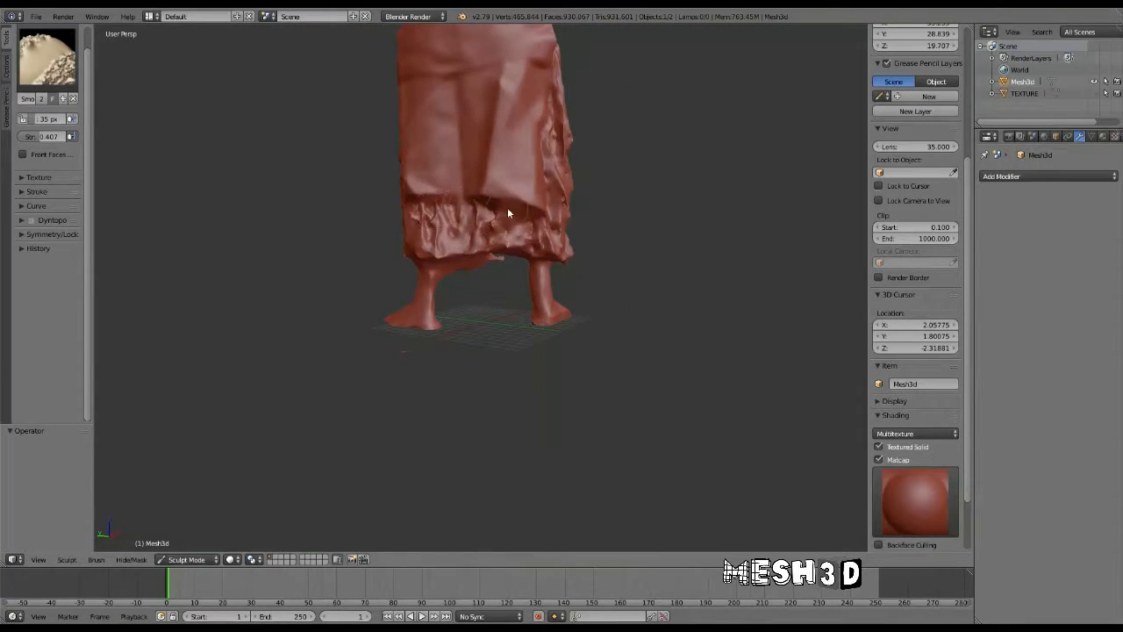
scroll(482, 235, up, 6)
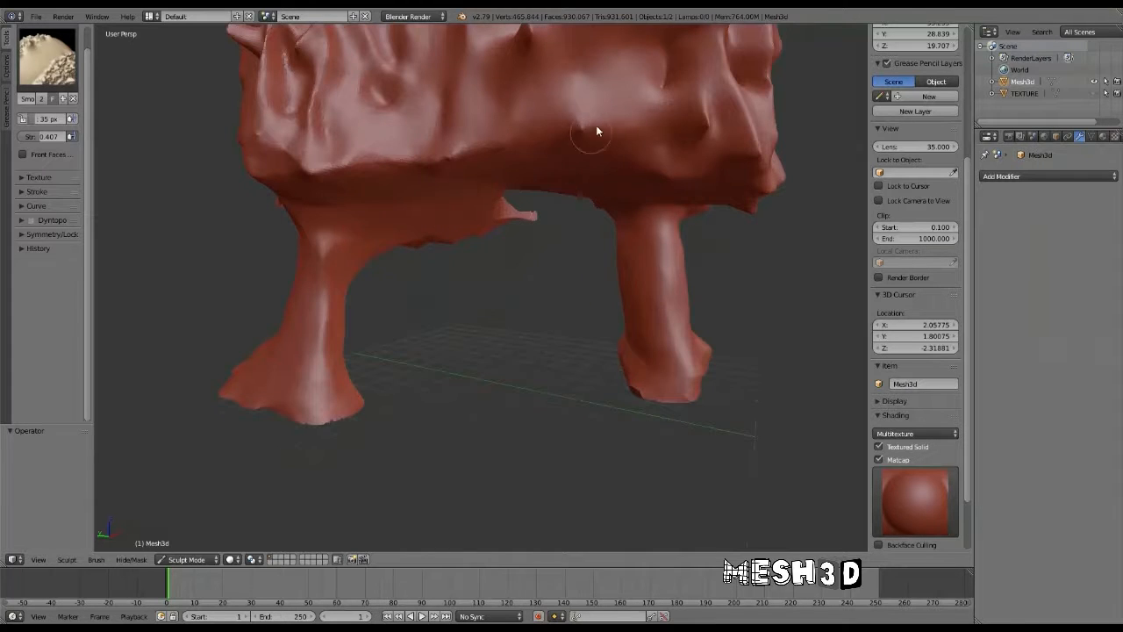
shift+middle_drag(593, 126, 614, 226)
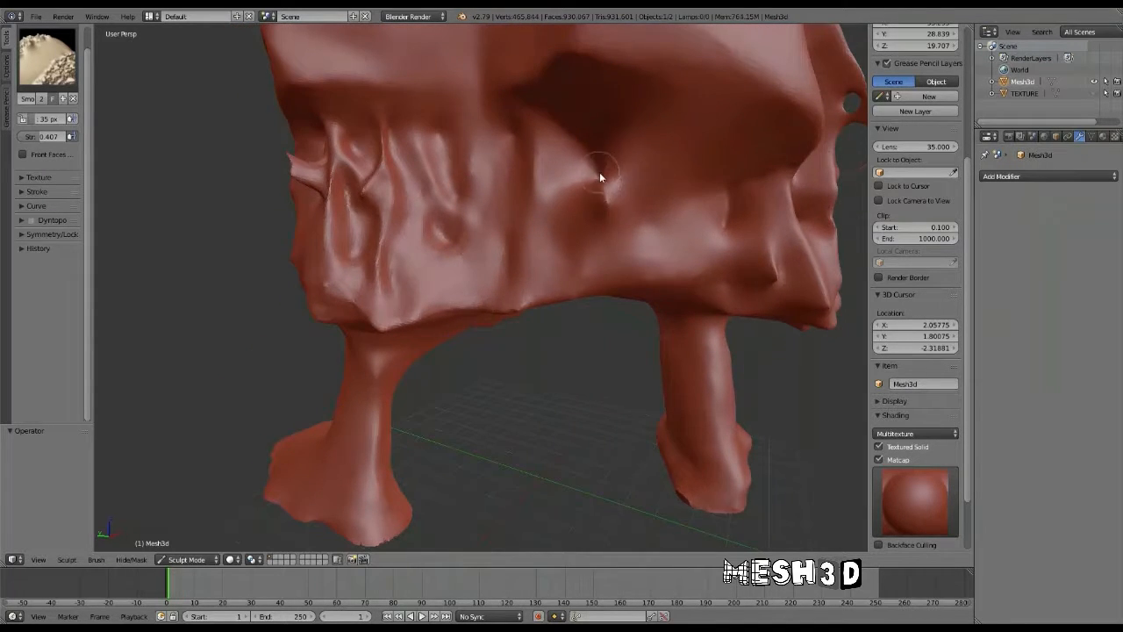
middle_drag(601, 172, 647, 275)
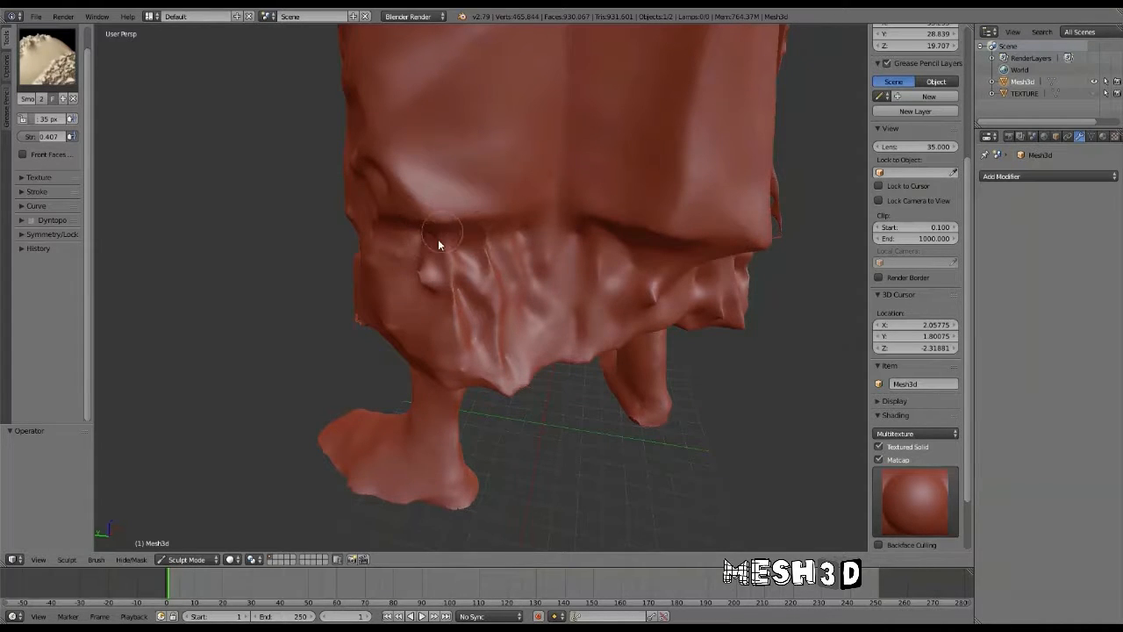
middle_drag(500, 367, 447, 222)
middle_drag(653, 207, 604, 235)
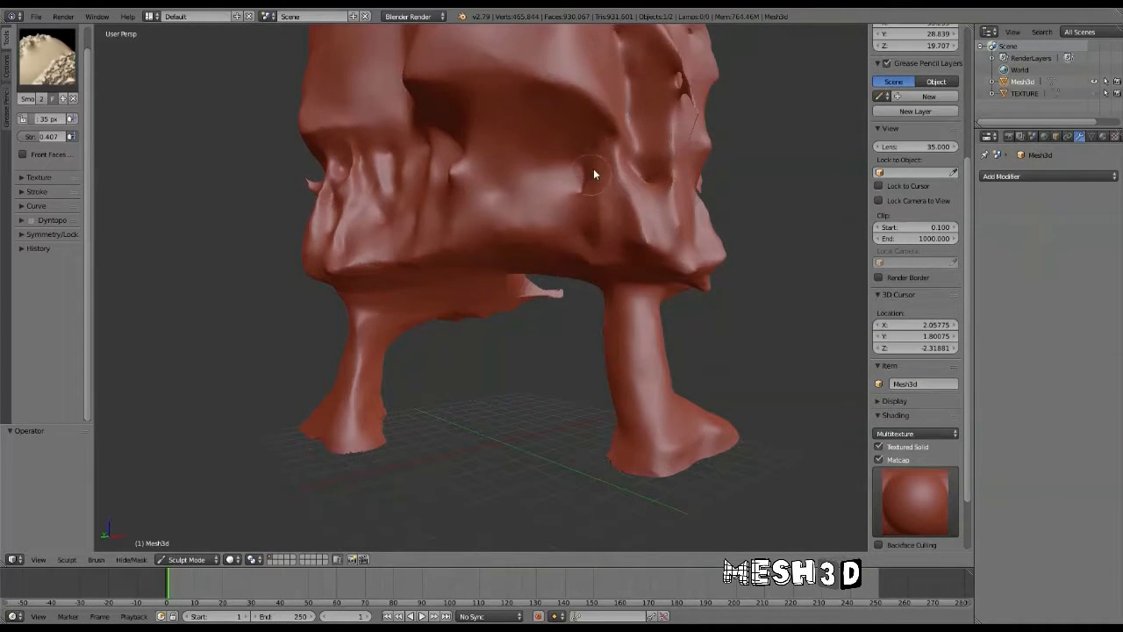
Try a Smooth stroke on the dented cloth above the robe's hem and undo it.
drag(593, 174, 577, 171)
mouse_move(715, 280)
middle_down()
mouse_move(662, 261)
mouse_move(594, 296)
mouse_move(499, 195)
middle_up()
scroll(604, 289, up, 5)
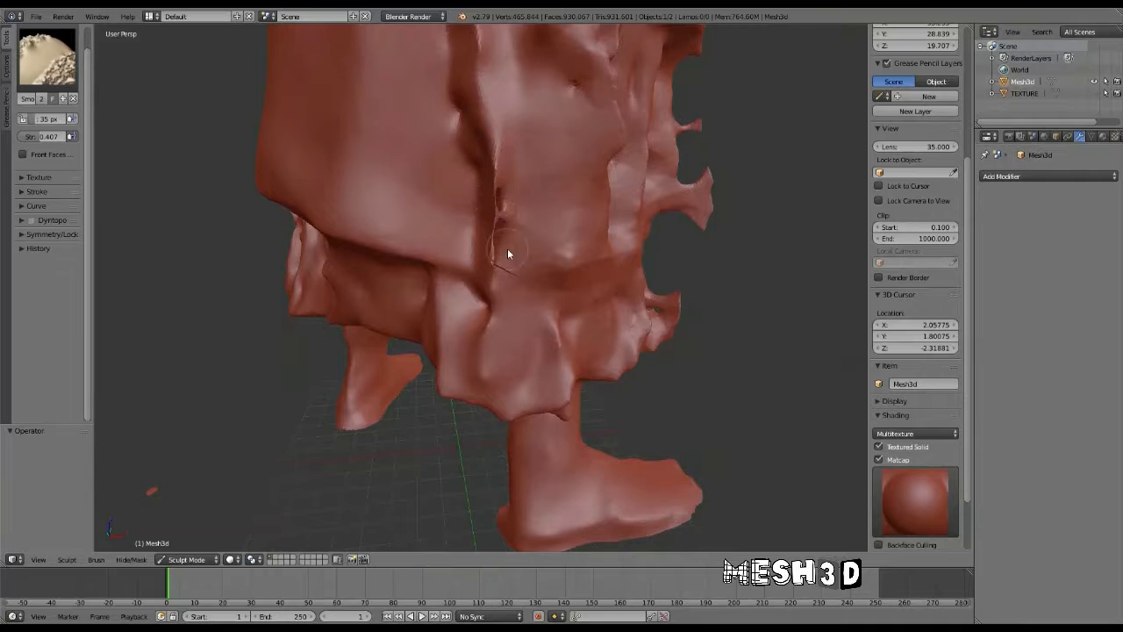
ctrl+middle_drag(496, 140, 542, 229)
key(ctrl+z)
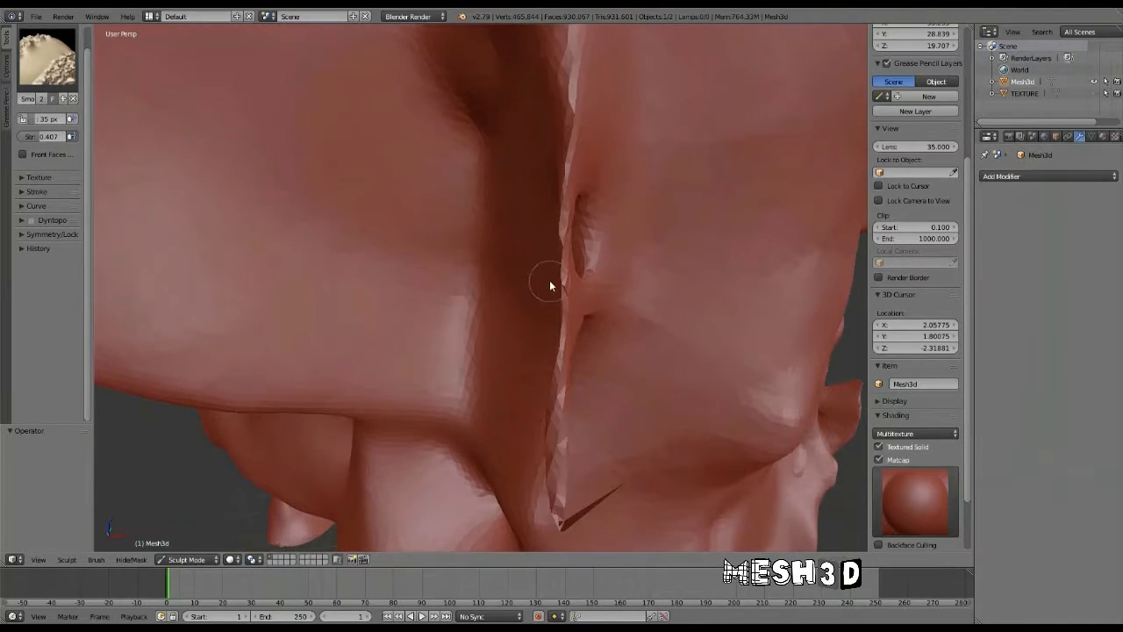
Try to thicken the thin, torn cloth edge around its holes with the Inflate brush at strength 1.000.
click(49, 60)
click(374, 121)
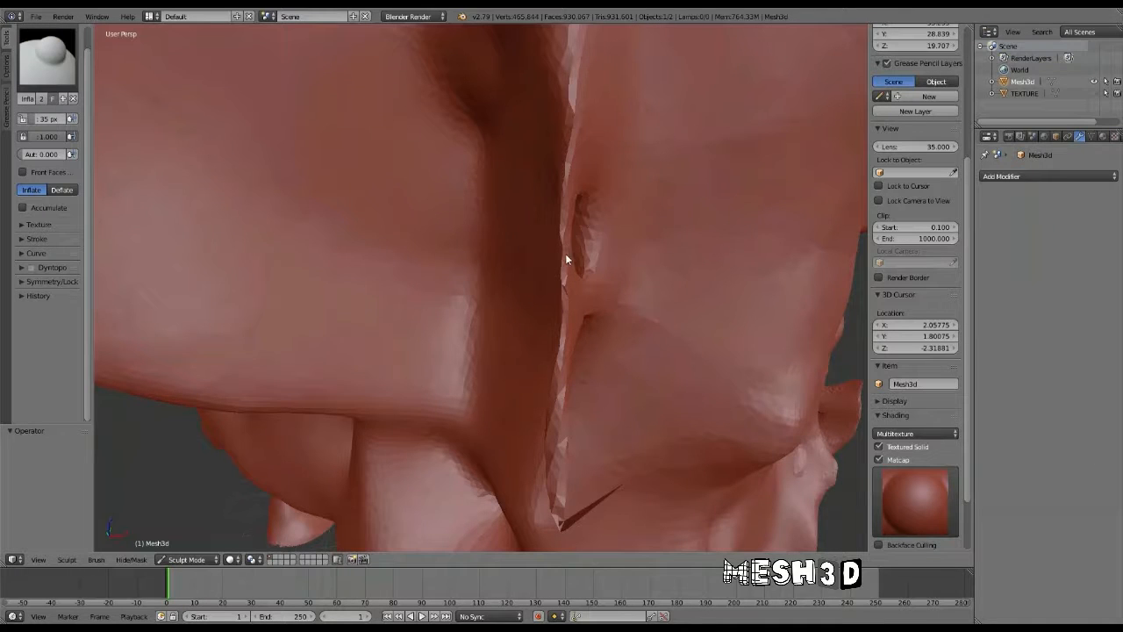
drag(565, 207, 571, 280)
middle_drag(572, 284, 573, 266)
mouse_move(605, 307)
mouse_down()
mouse_move(610, 226)
mouse_move(621, 295)
mouse_move(619, 318)
mouse_move(604, 246)
mouse_move(607, 357)
mouse_up()
mouse_move(618, 297)
middle_down()
mouse_move(629, 279)
mouse_move(606, 281)
middle_up()
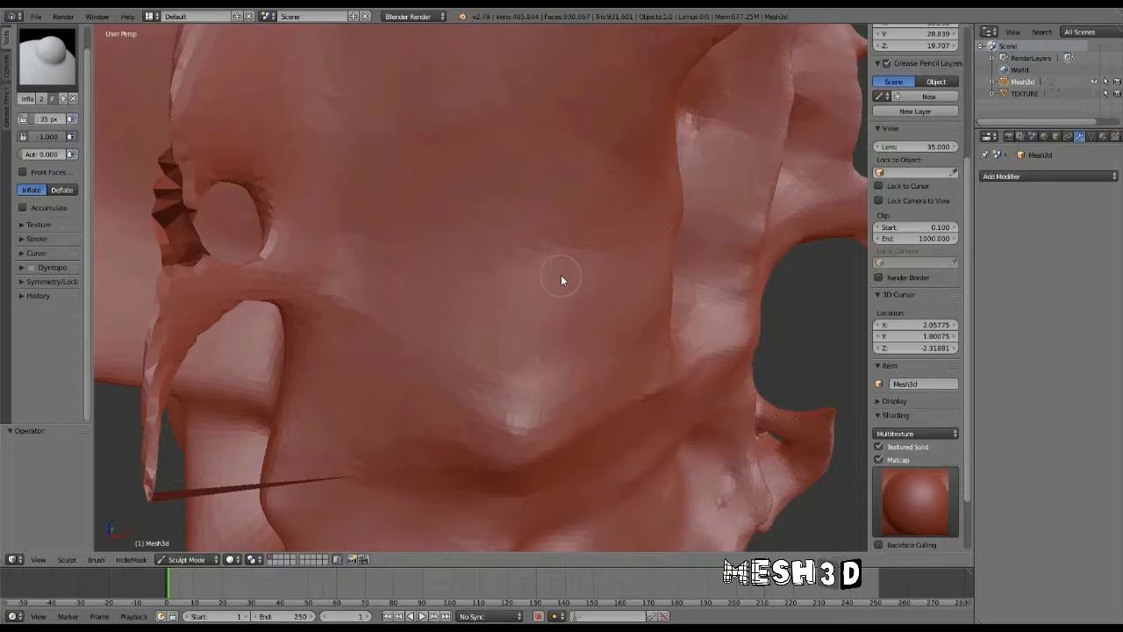
mouse_move(417, 227)
middle_down()
mouse_move(261, 165)
mouse_move(416, 252)
mouse_move(444, 290)
mouse_move(492, 316)
middle_up()
scroll(477, 310, up, 3)
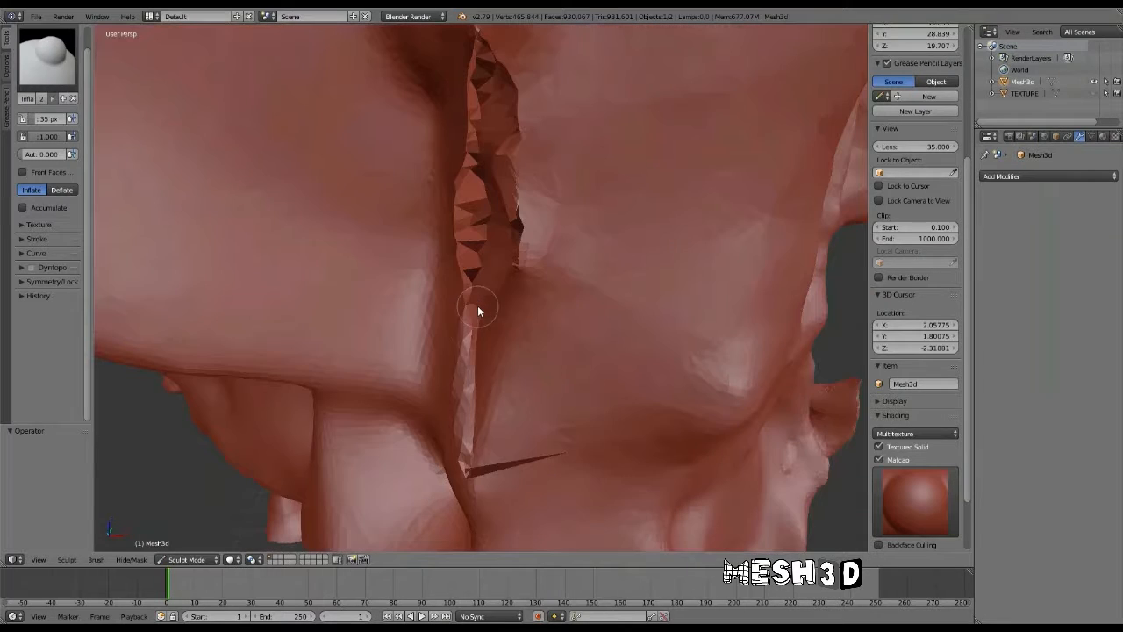
Undo the Inflate strokes on the thin, torn cloth edge.
click(339, 560)
scroll(515, 184, down, 5)
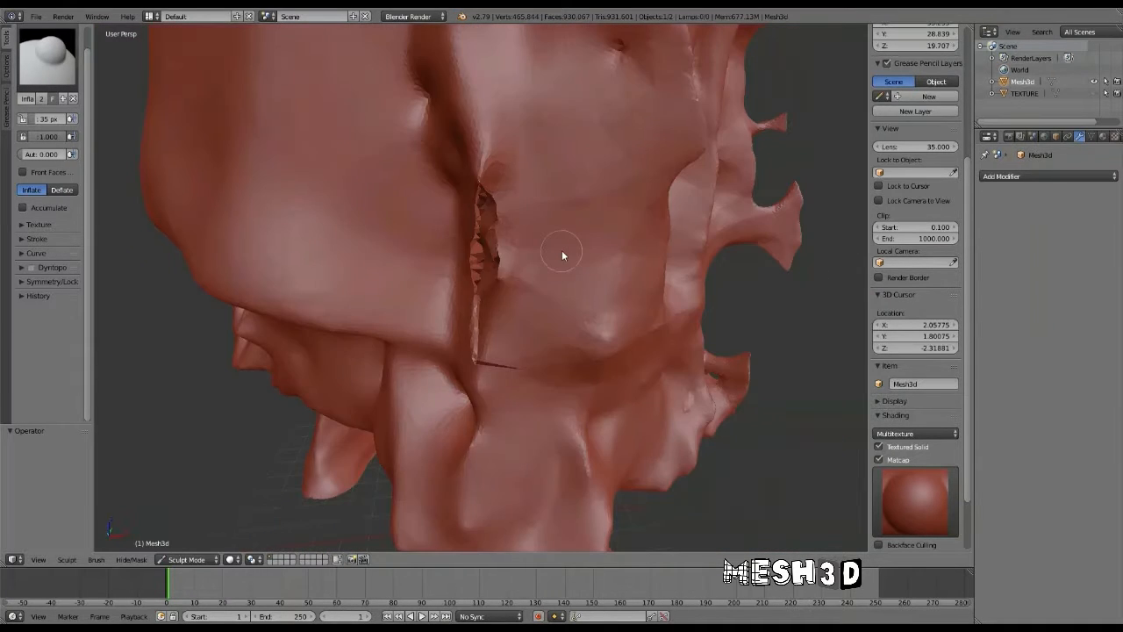
key(ctrl+z)
Circle-select the thin flap with the small hole on the robe's outer edge and delete its faces.
mouse_move(540, 253)
middle_down()
mouse_move(476, 255)
mouse_move(635, 257)
mouse_move(589, 238)
mouse_move(631, 238)
mouse_move(466, 214)
mouse_move(451, 225)
mouse_move(326, 214)
middle_up()
scroll(465, 213, up, 3)
click(201, 560)
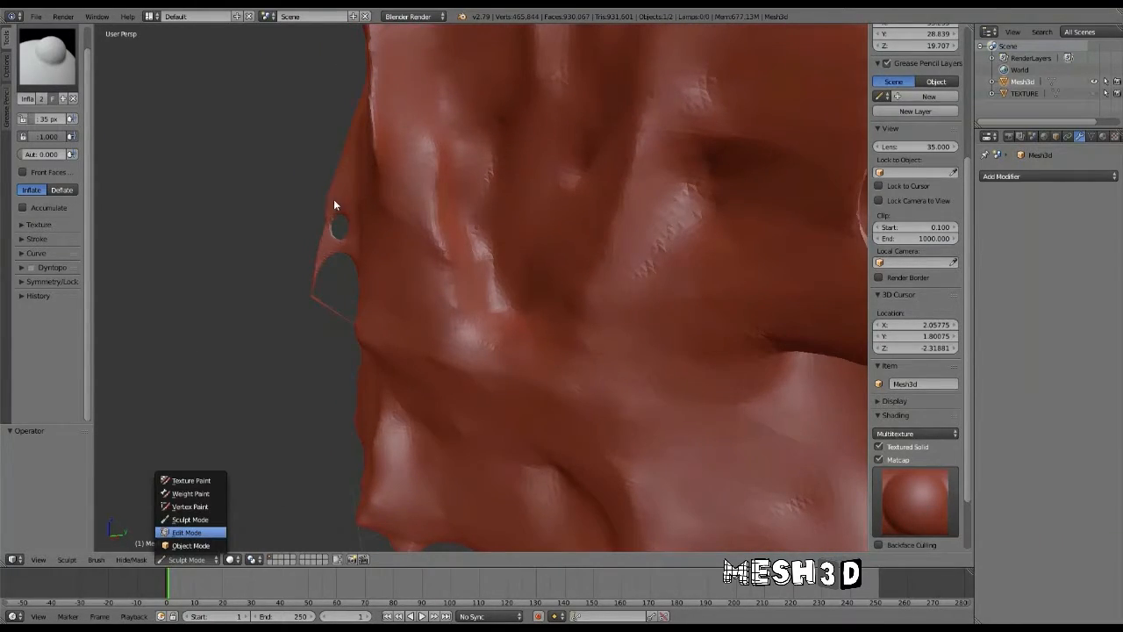
key(Tab)
key(c)
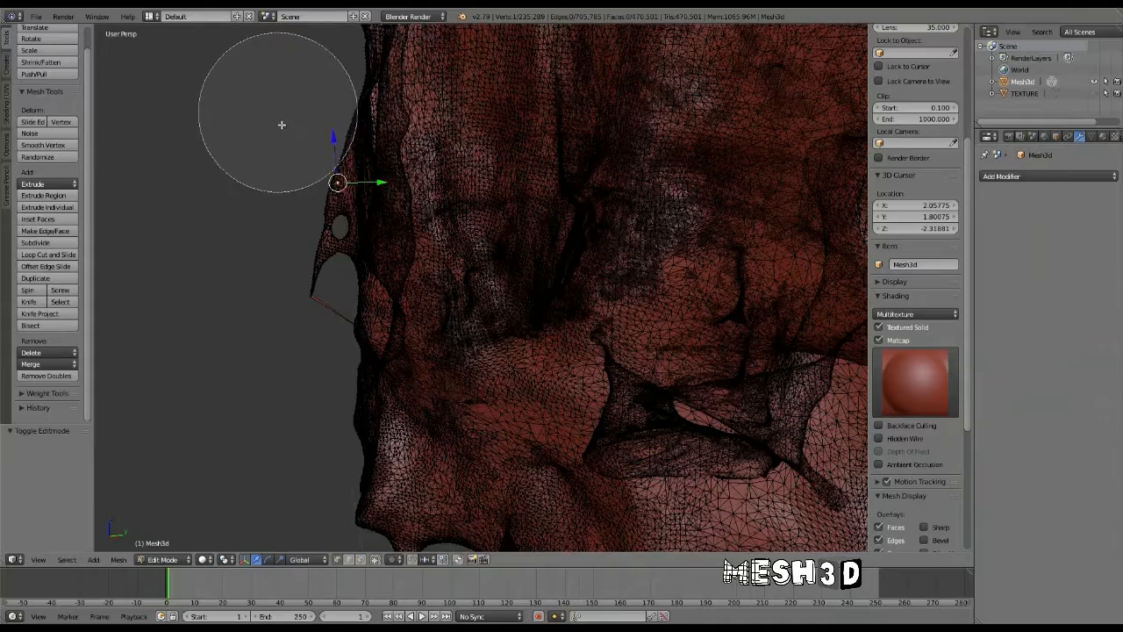
drag(282, 125, 269, 295)
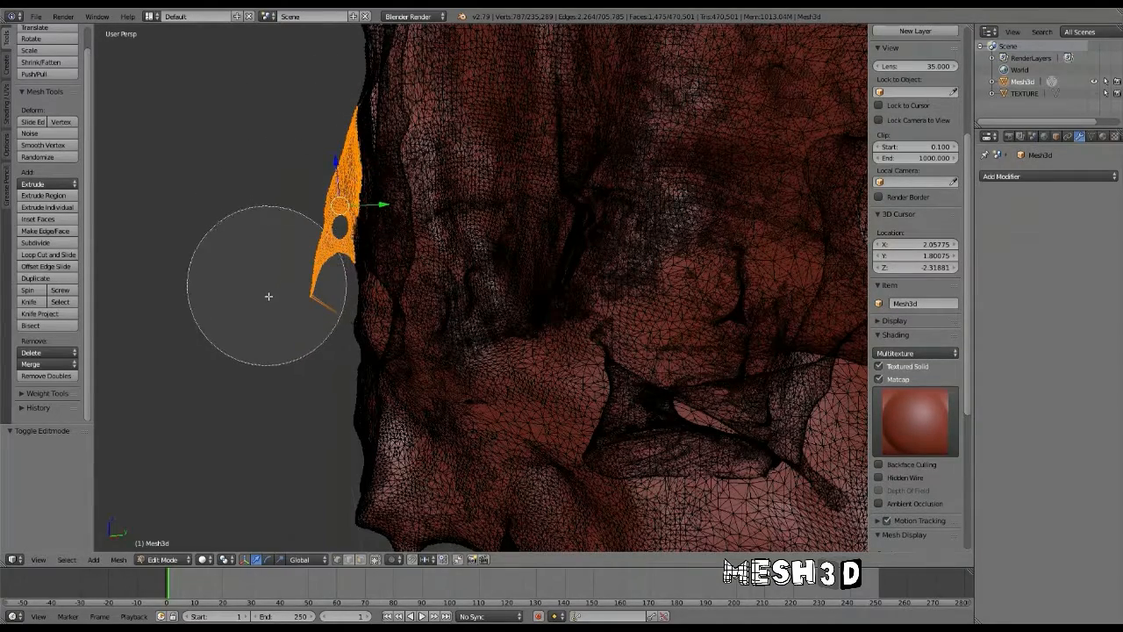
key(Escape)
key(x)
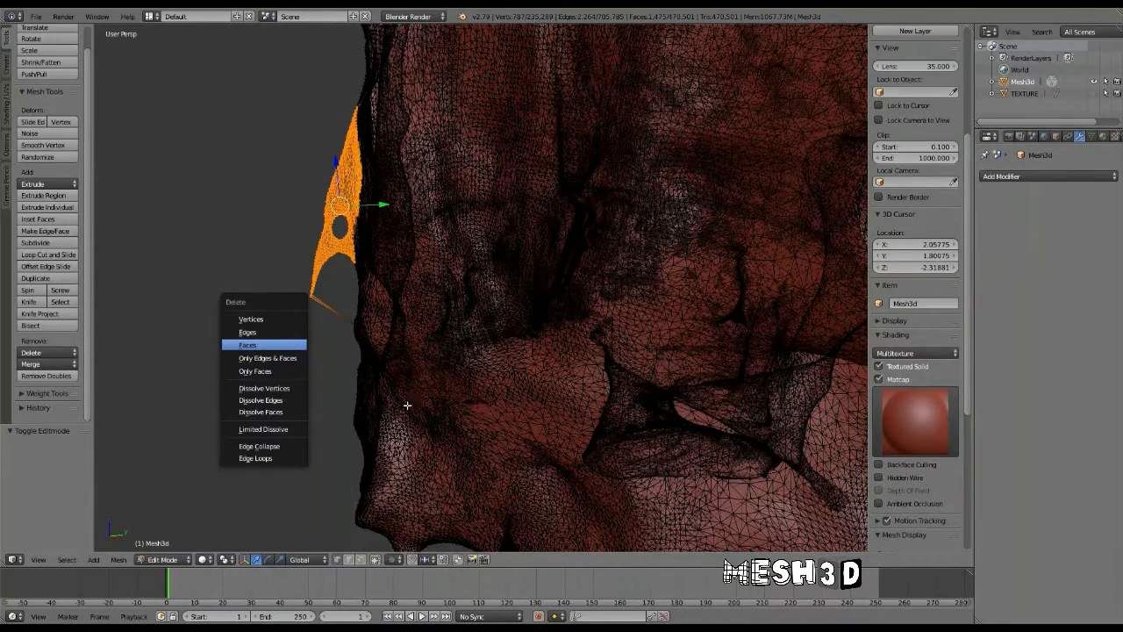
key(Return)
Delete the leftover vertices of the stray strand beside the robe's edge and return to Object Mode.
middle_drag(430, 401, 381, 394)
key(c)
click(246, 314)
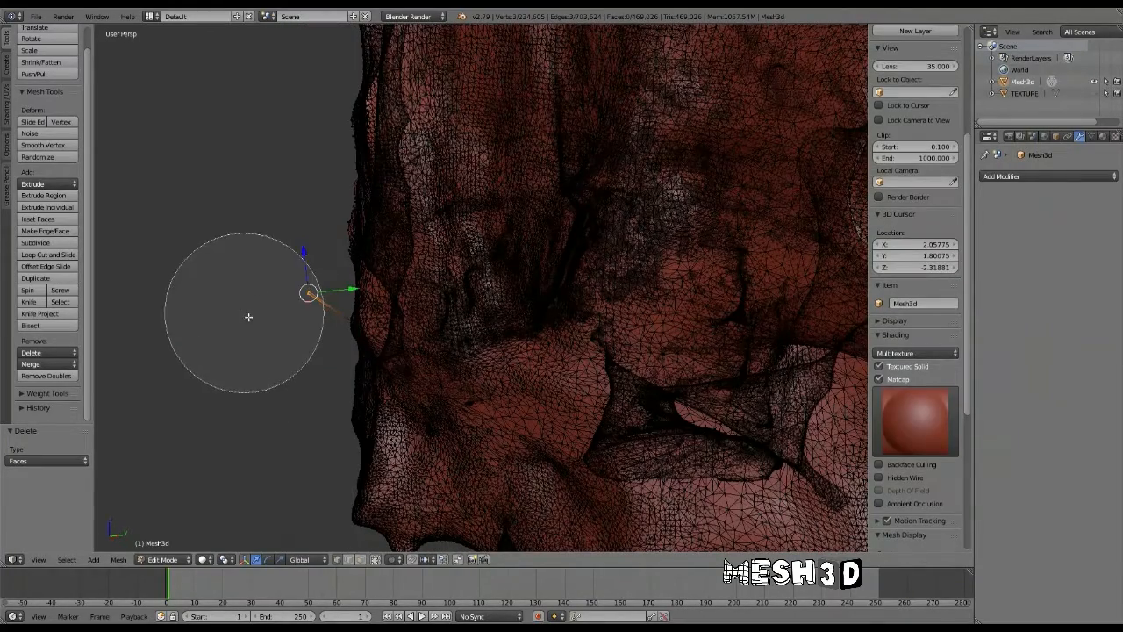
key(Escape)
key(x)
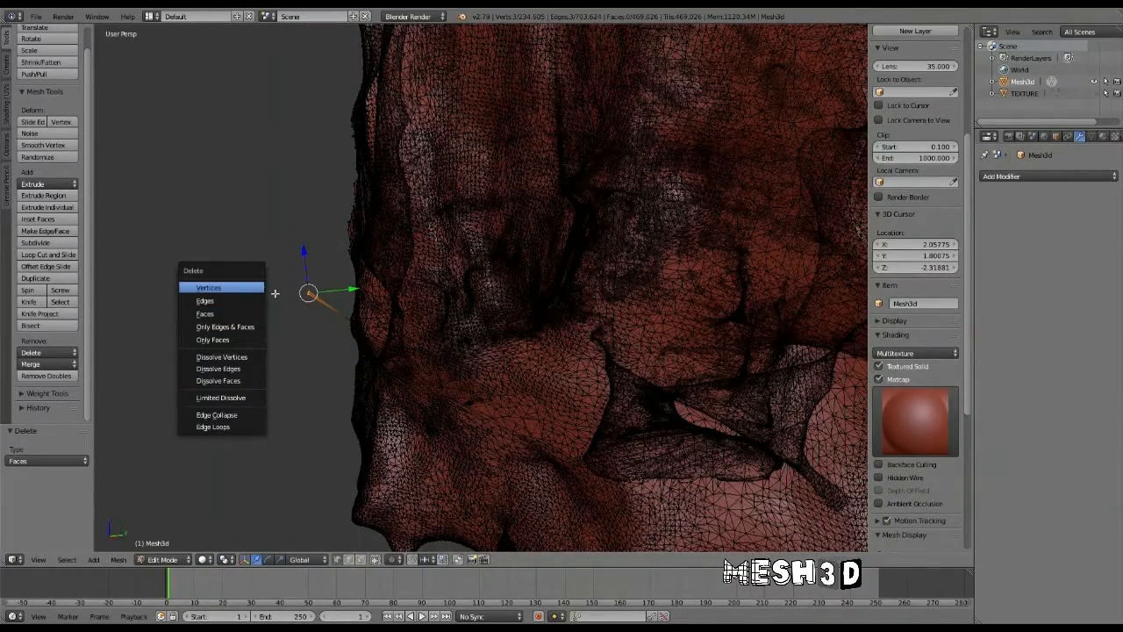
click(261, 288)
click(166, 560)
click(176, 543)
Delete the vertices of the two thin flaps projecting from the robe's side above the hem and return to Object Mode.
mouse_move(449, 367)
middle_down()
mouse_move(389, 342)
mouse_move(585, 394)
mouse_move(536, 380)
mouse_move(341, 386)
middle_up()
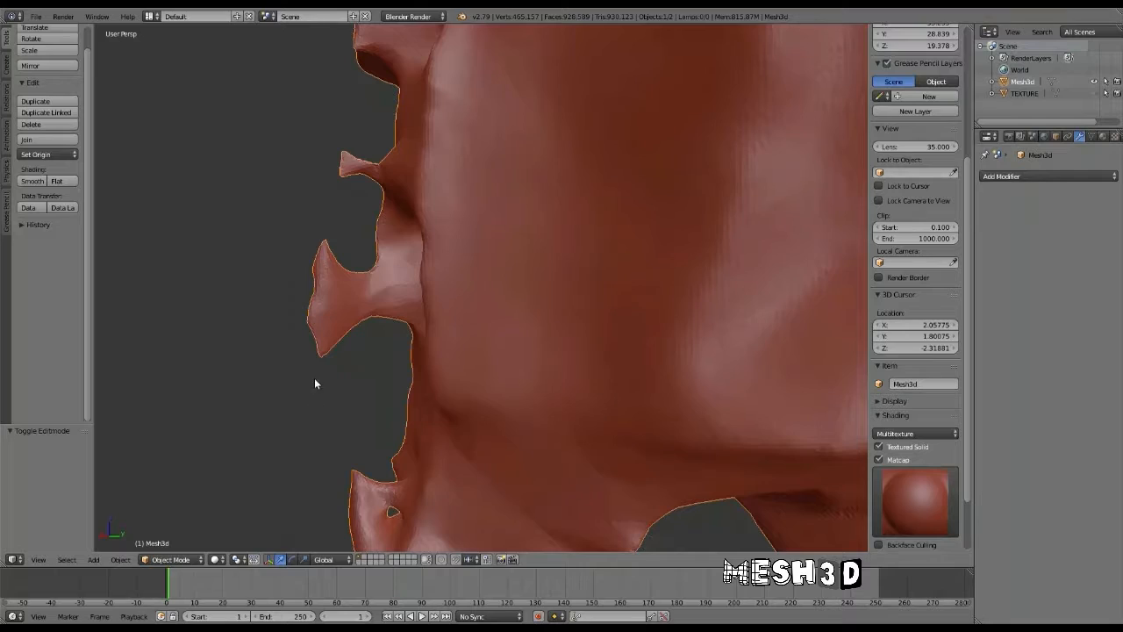
click(188, 559)
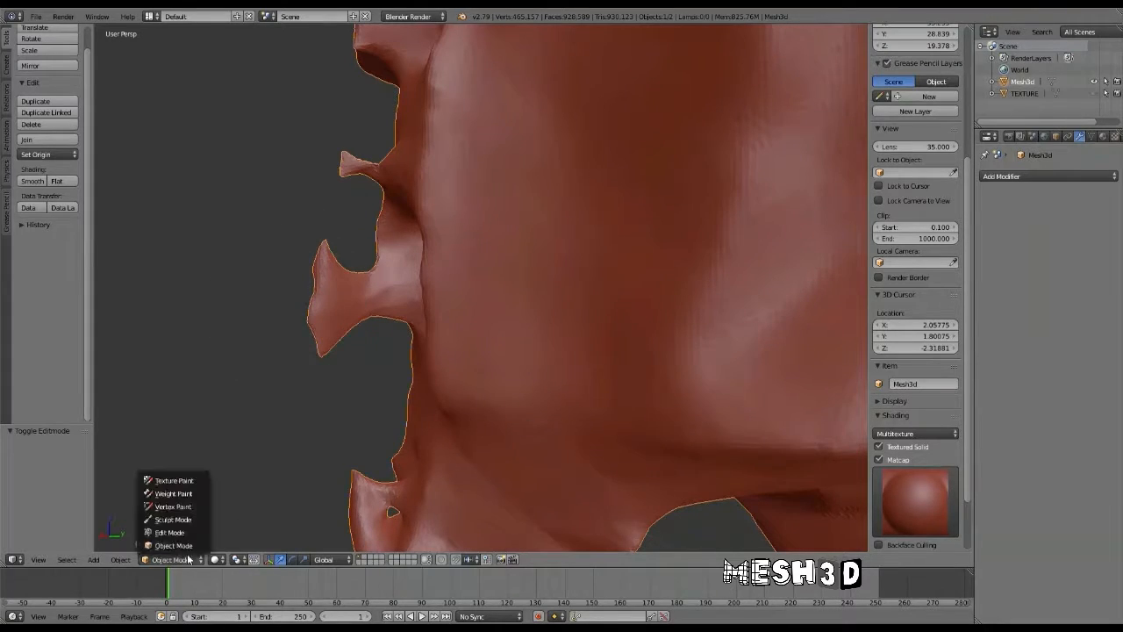
key(c)
scroll(308, 153, up, 4)
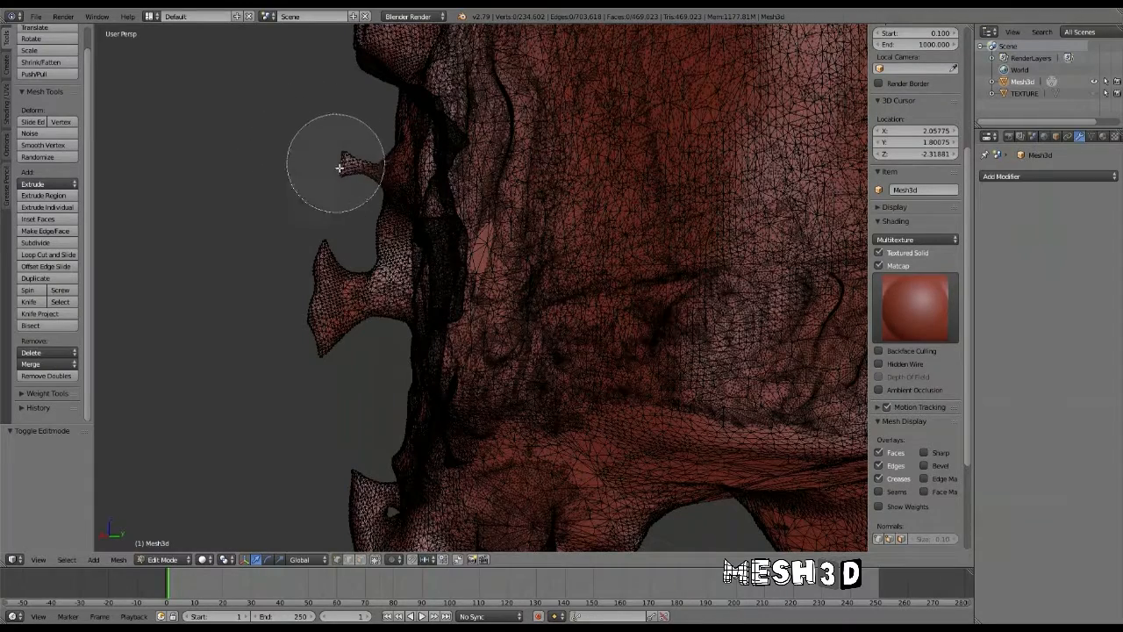
mouse_move(339, 165)
mouse_down()
mouse_move(319, 213)
mouse_move(323, 371)
mouse_move(333, 314)
mouse_move(283, 346)
mouse_move(349, 497)
mouse_move(284, 464)
mouse_up()
mouse_move(333, 477)
middle_down()
mouse_move(351, 491)
mouse_move(285, 448)
middle_up()
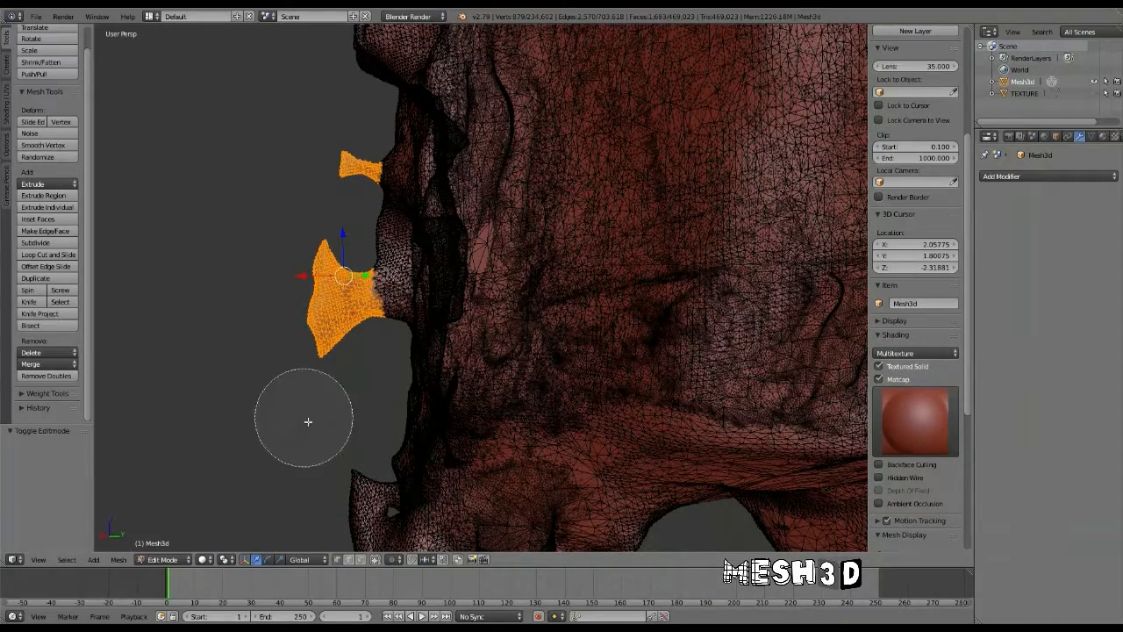
key(x)
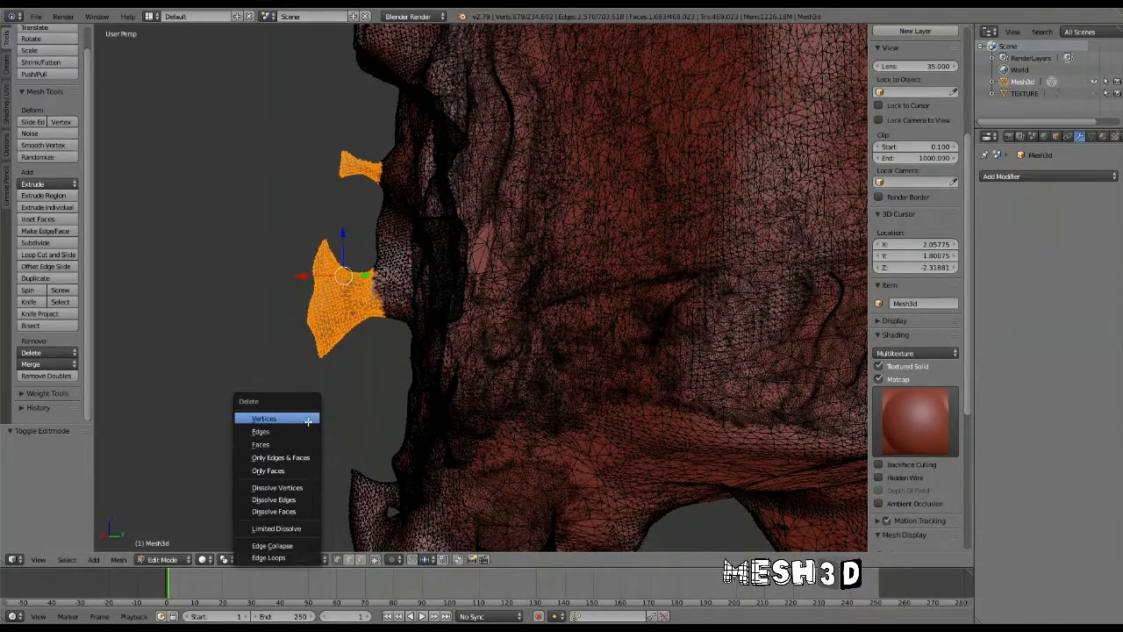
click(308, 419)
middle_drag(422, 406, 492, 421)
click(162, 559)
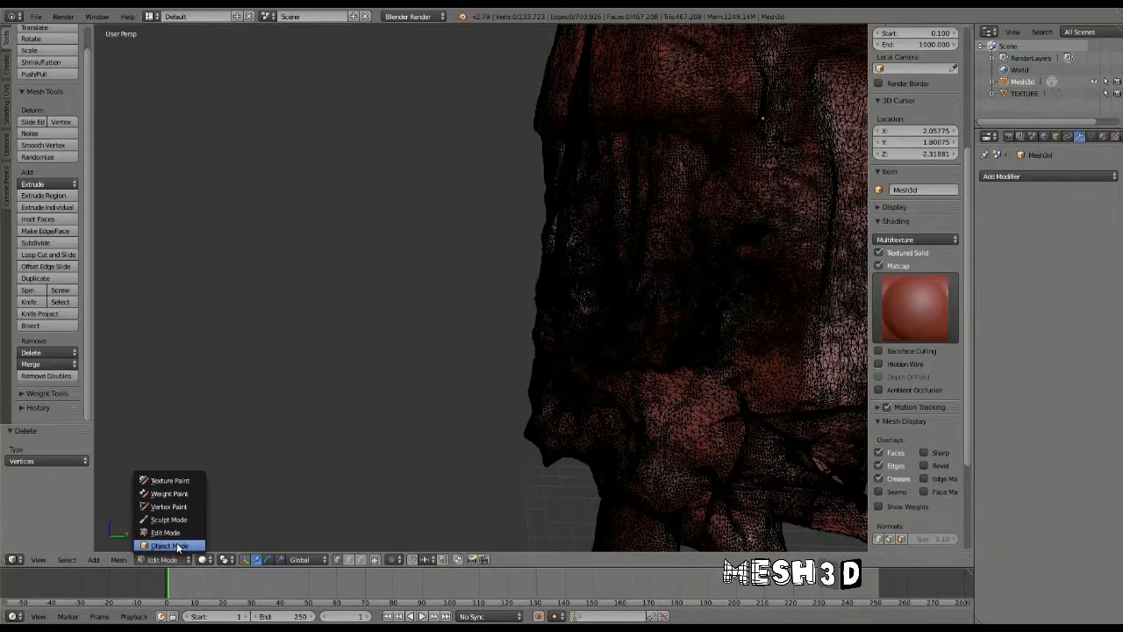
click(168, 545)
Delete the vertices of the holed flap at the hem's corner and the narrow cloth strip protruding between the legs.
middle_drag(588, 449, 373, 351)
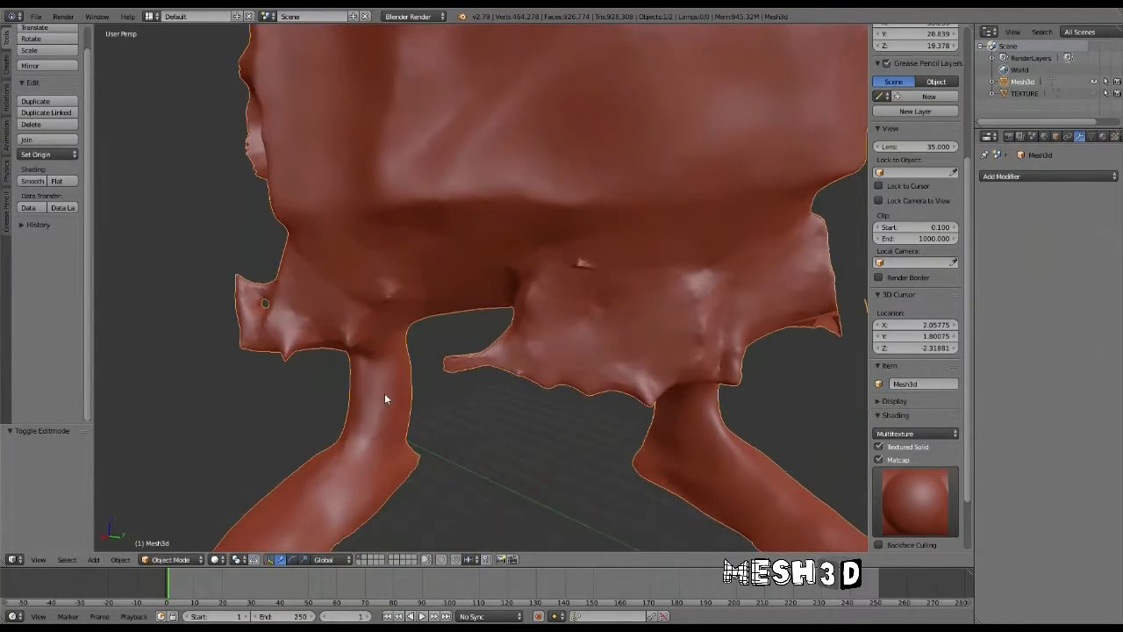
click(167, 559)
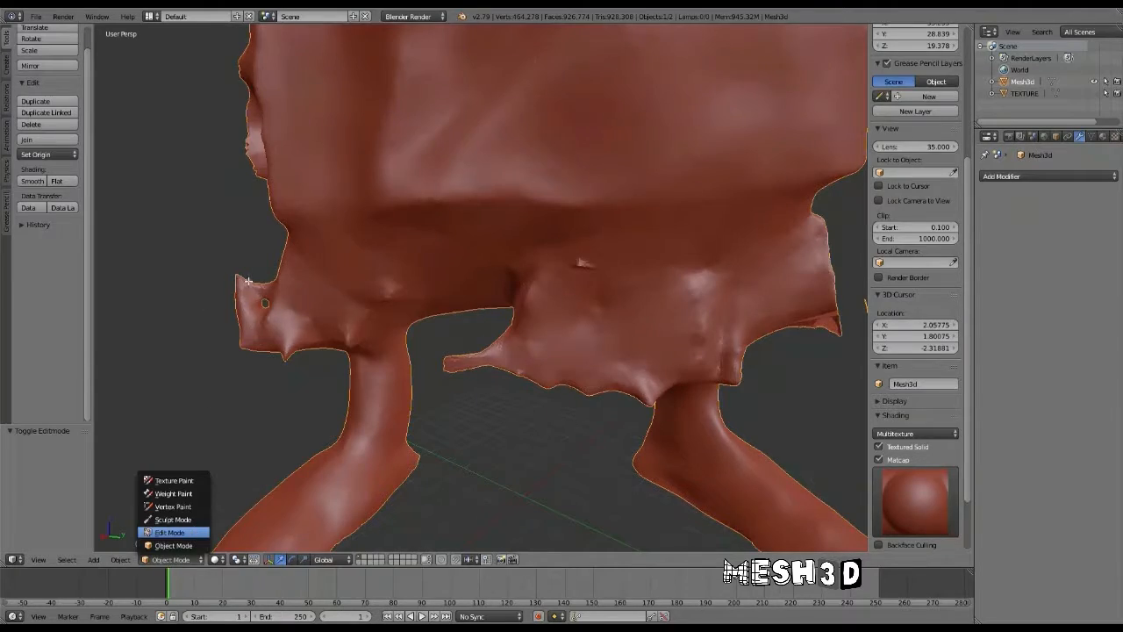
key(x)
key(c)
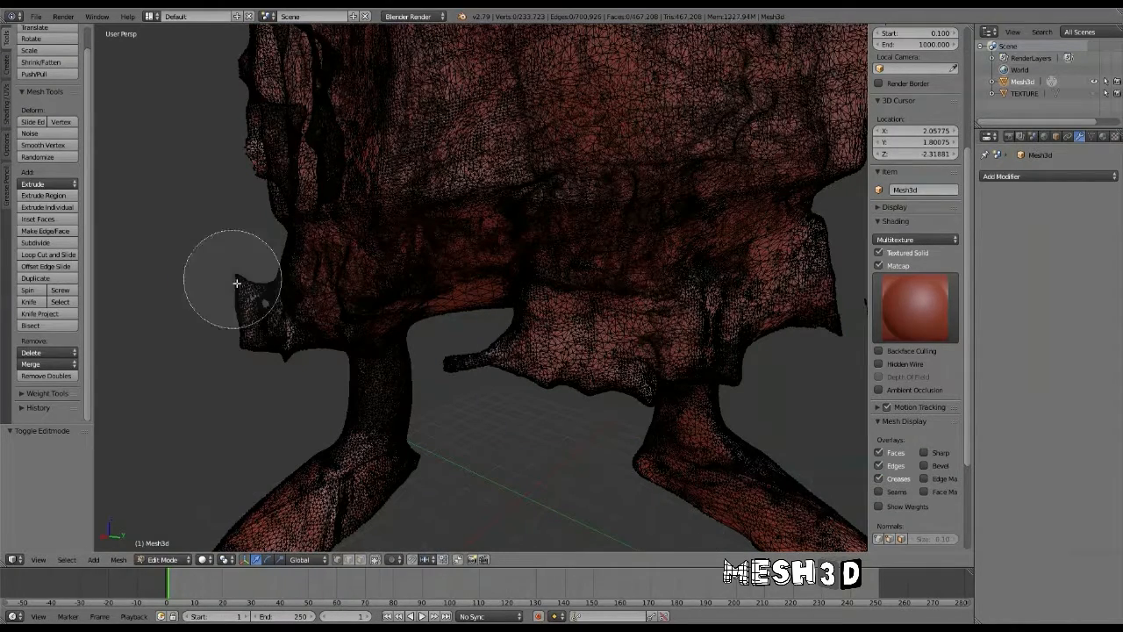
drag(220, 283, 213, 314)
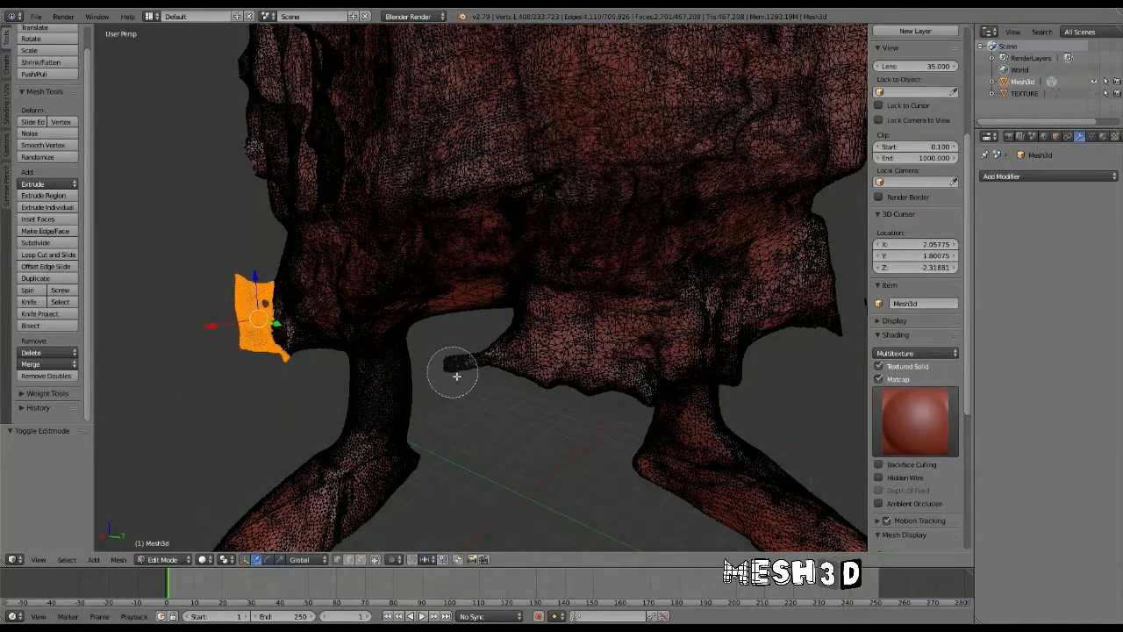
drag(464, 359, 471, 381)
key(Escape)
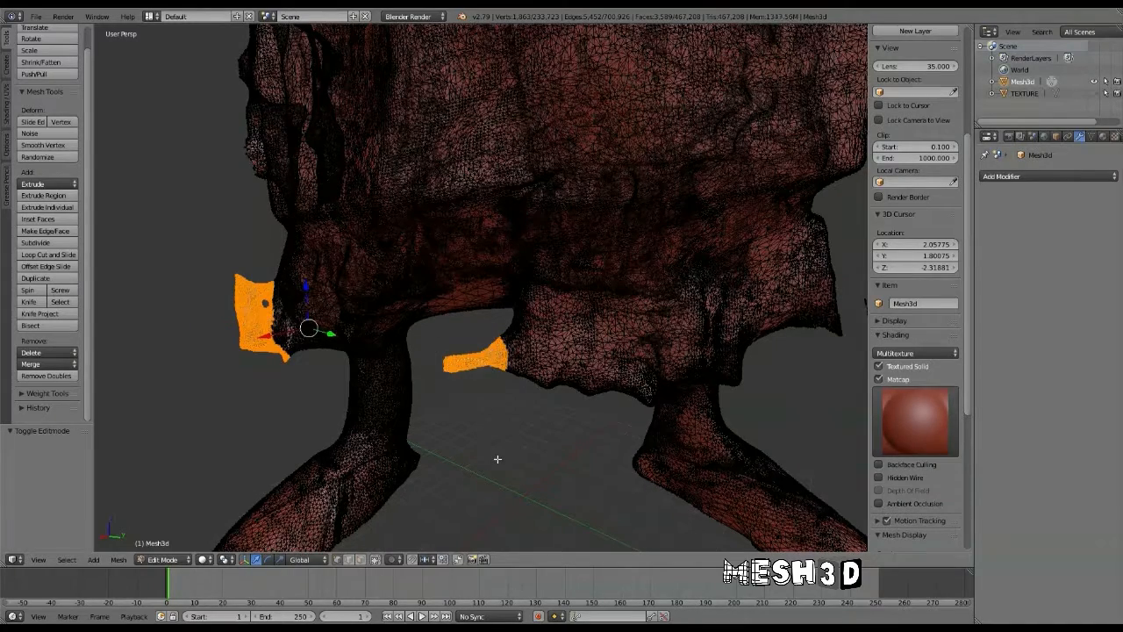
key(x)
click(463, 457)
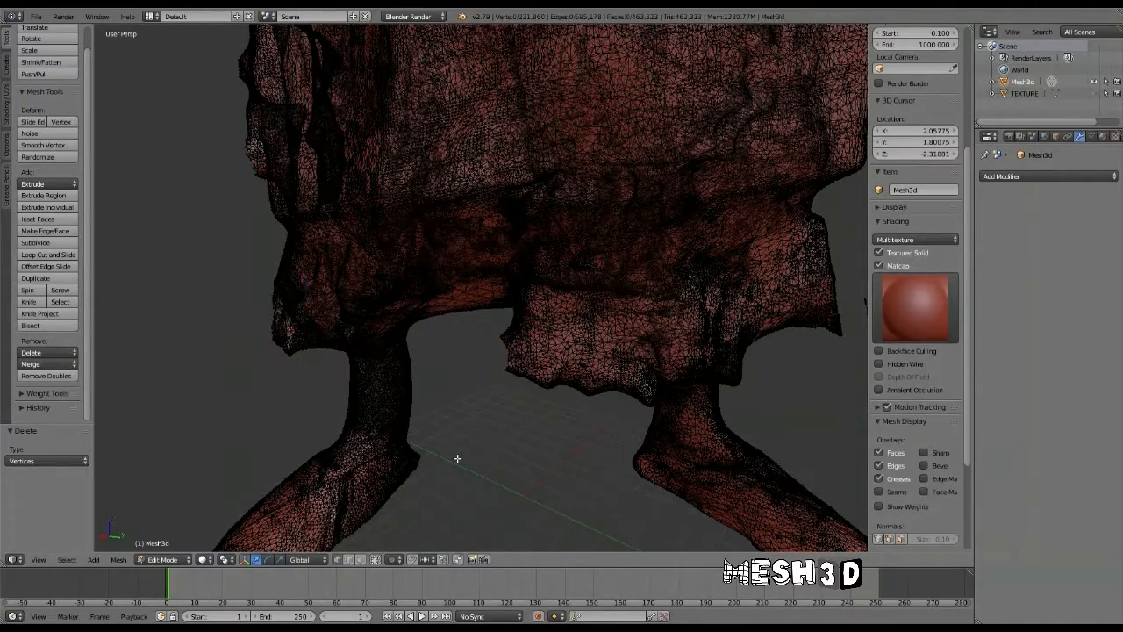
click(186, 560)
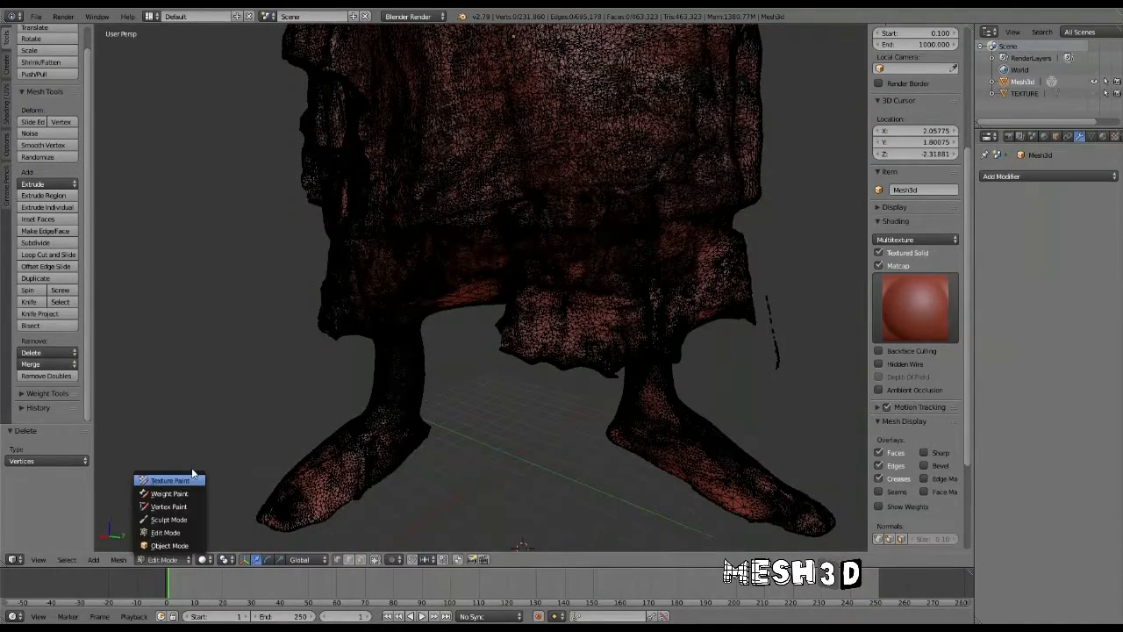
click(184, 521)
Delete the vertices of the small pointed spike sticking out of the robe's edge and leave Edit Mode.
mouse_move(772, 412)
middle_down()
mouse_move(632, 406)
mouse_move(587, 425)
mouse_move(587, 459)
mouse_move(524, 462)
mouse_move(637, 459)
mouse_move(486, 466)
mouse_move(522, 463)
middle_up()
scroll(615, 467, up, 5)
click(186, 559)
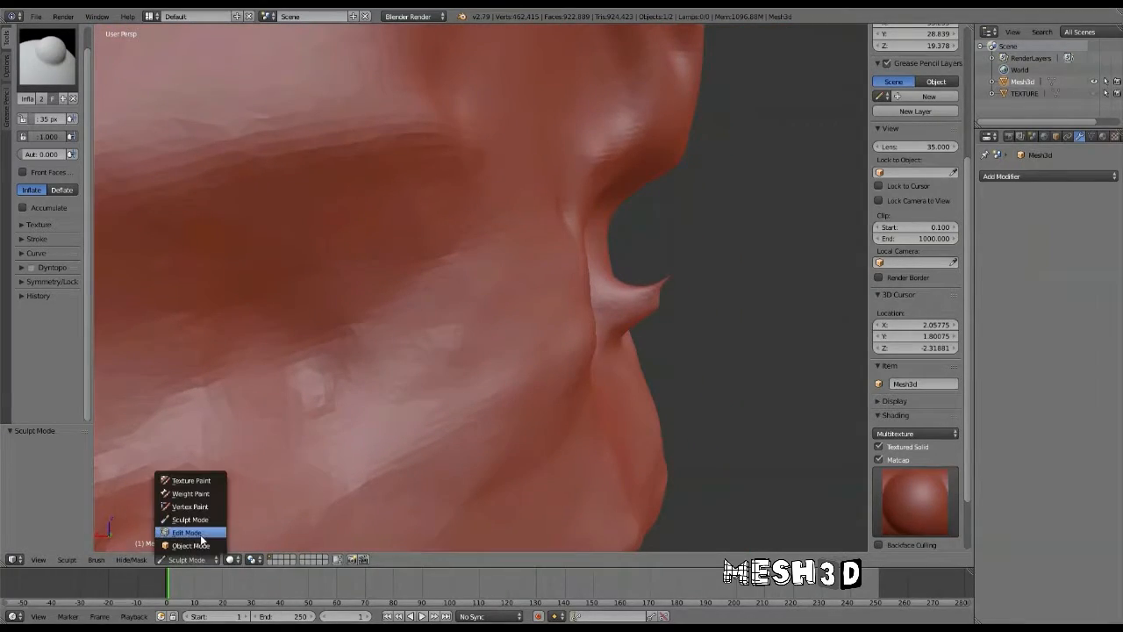
key(Tab)
key(c)
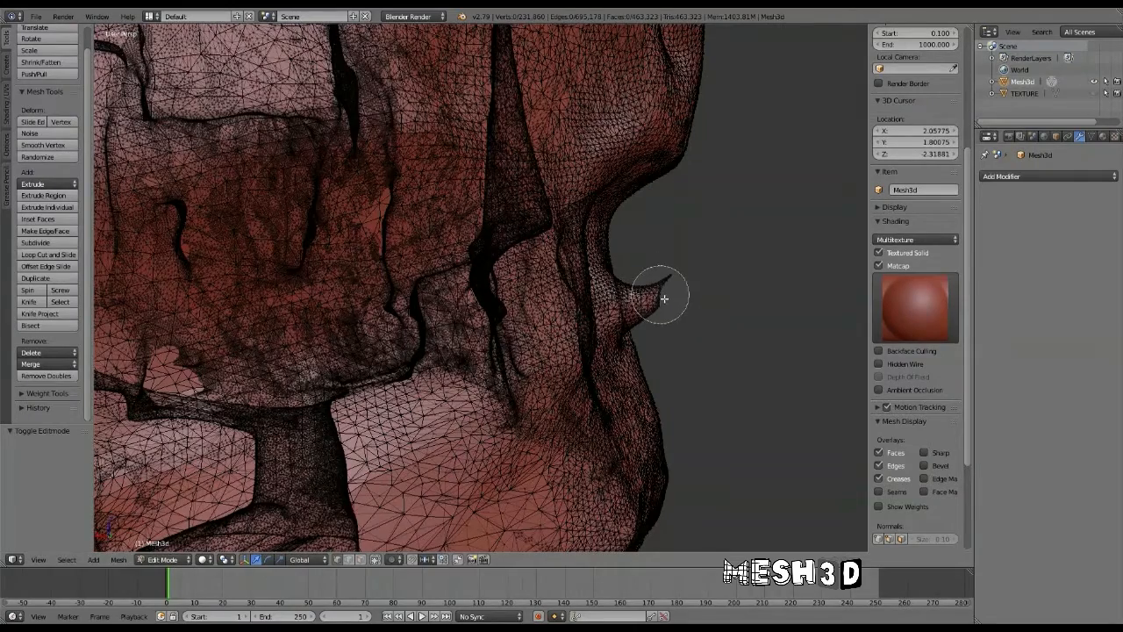
click(663, 283)
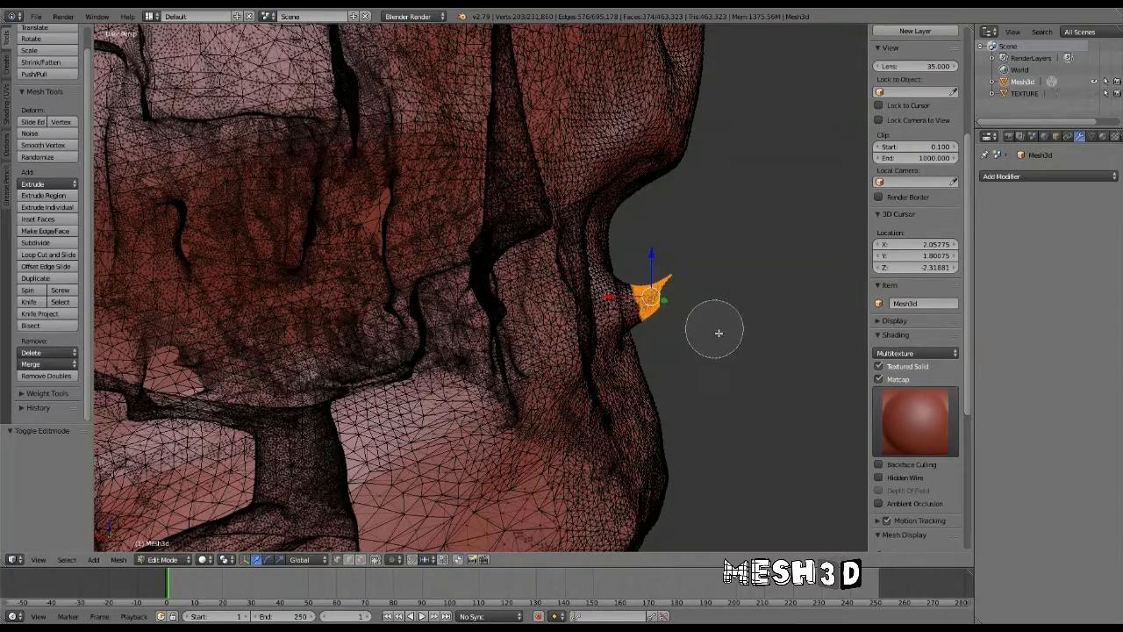
key(Escape)
key(x)
key(Return)
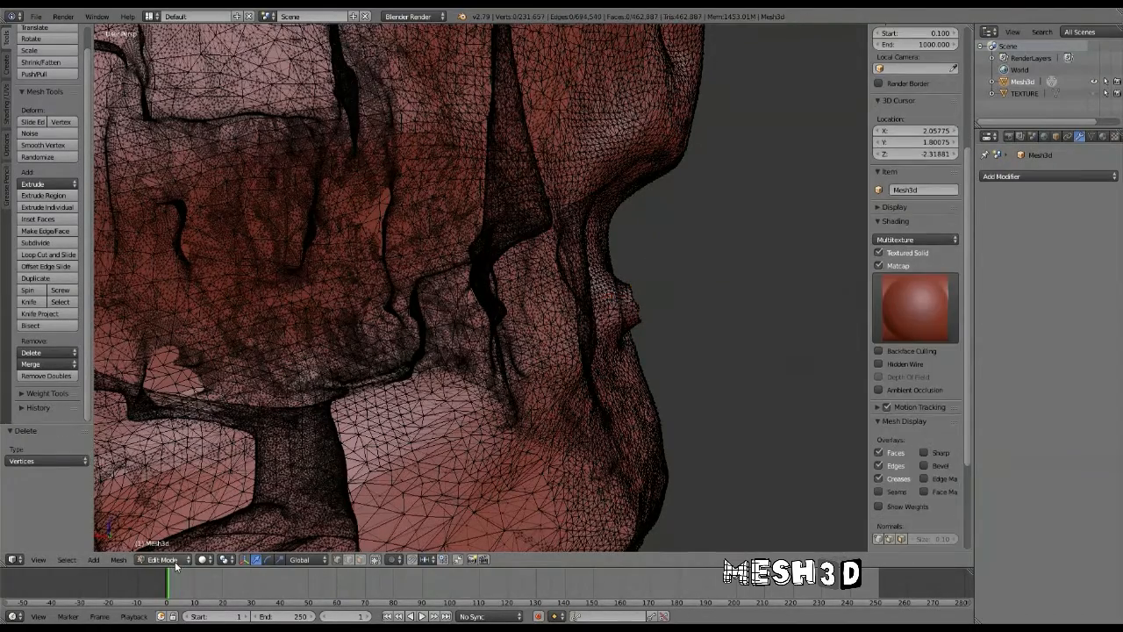
click(175, 560)
click(171, 535)
Switch to Sculpt Mode with the Smooth brush at strength 0.660 and enable Dyntopo.
mouse_move(561, 351)
middle_down()
mouse_move(620, 342)
mouse_move(519, 349)
mouse_move(484, 333)
mouse_move(524, 333)
middle_up()
click(172, 559)
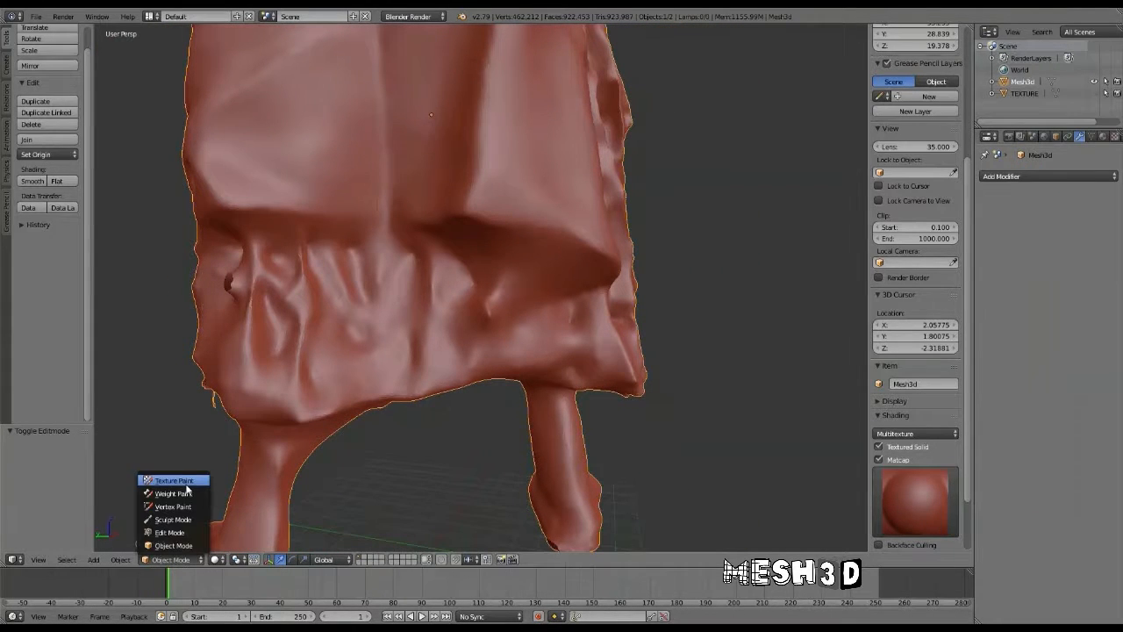
click(172, 519)
click(47, 56)
click(373, 182)
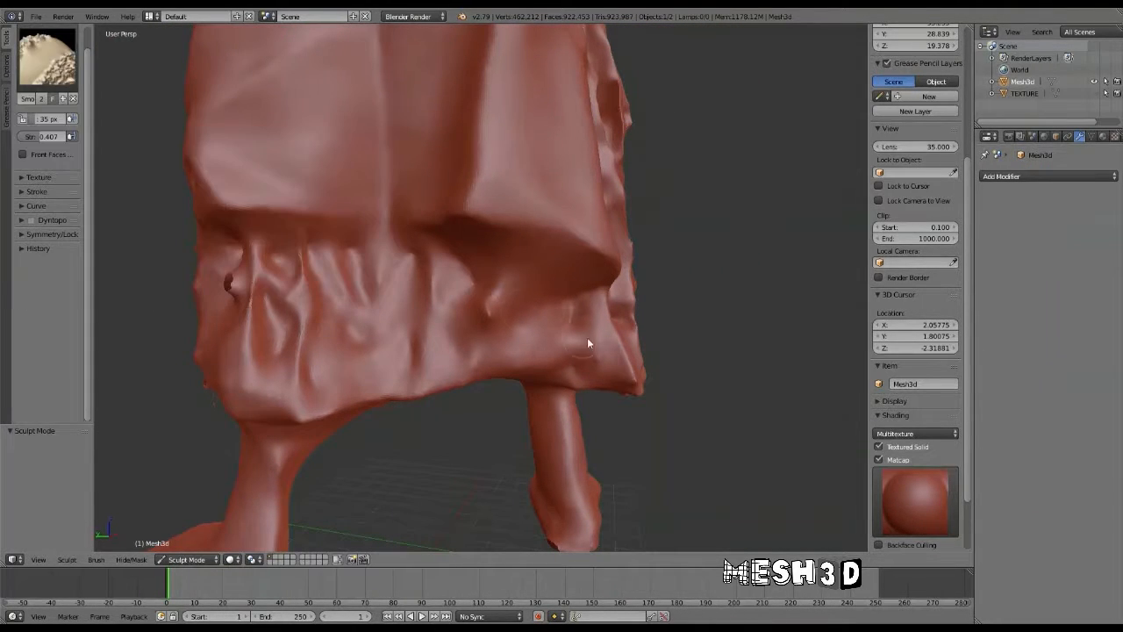
drag(40, 136, 55, 136)
click(32, 220)
click(31, 224)
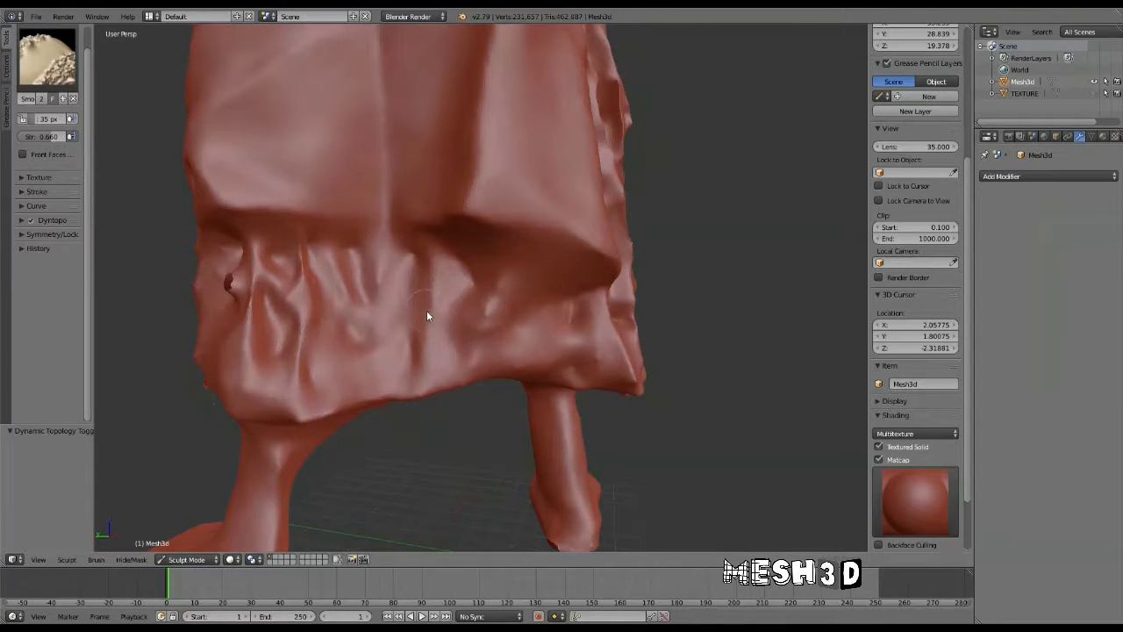
Smooth the jagged vertical ridge along the side of the robe's lower cloth layer.
middle_drag(454, 321, 540, 323)
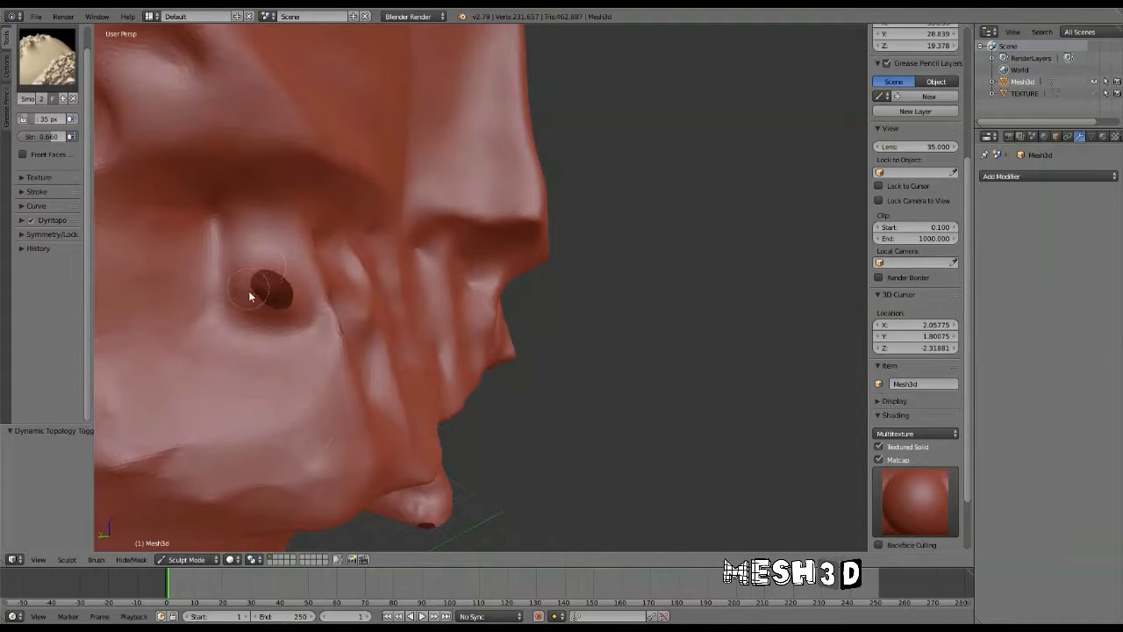
scroll(263, 301, up, 4)
scroll(421, 316, up, 2)
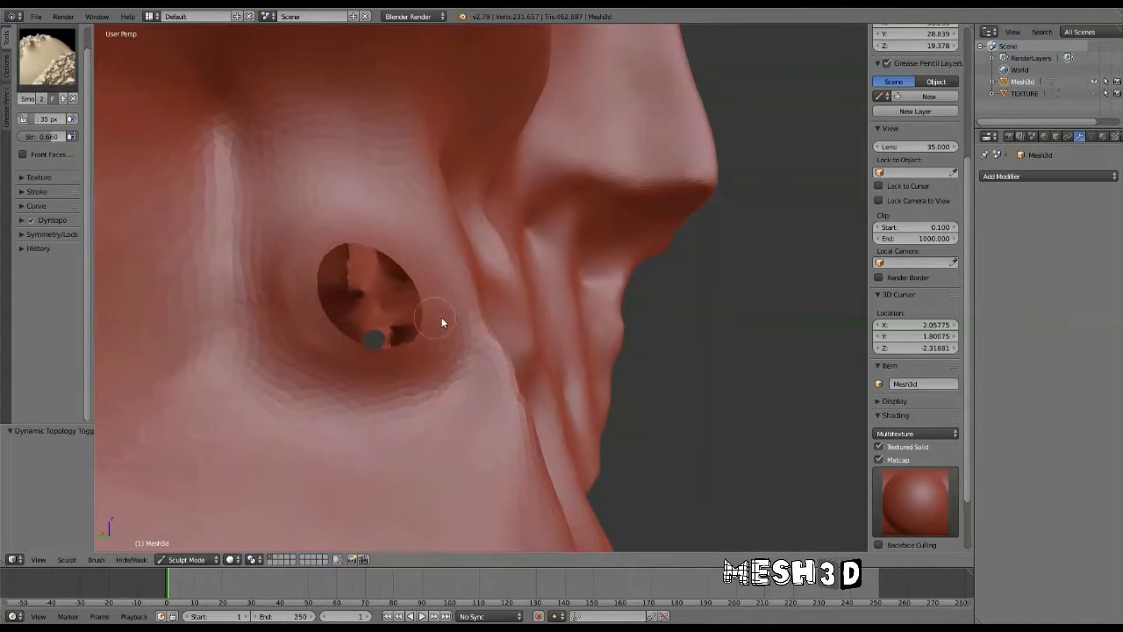
scroll(443, 316, down, 3)
scroll(622, 360, down, 6)
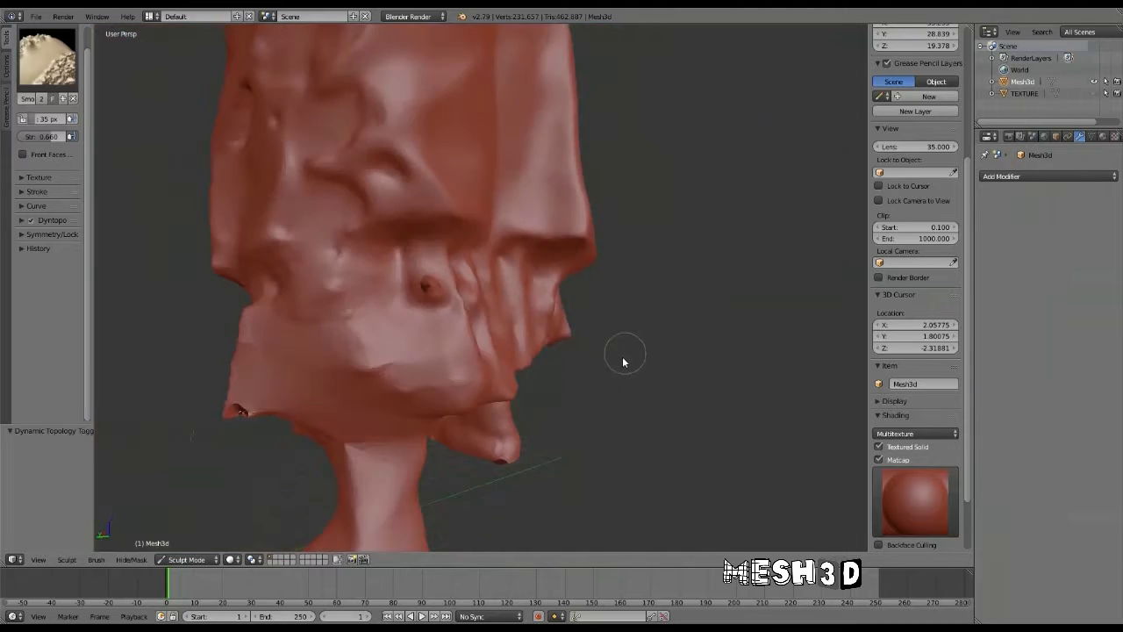
mouse_move(623, 357)
middle_down()
mouse_move(556, 392)
mouse_move(600, 327)
mouse_move(580, 237)
mouse_move(564, 251)
middle_up()
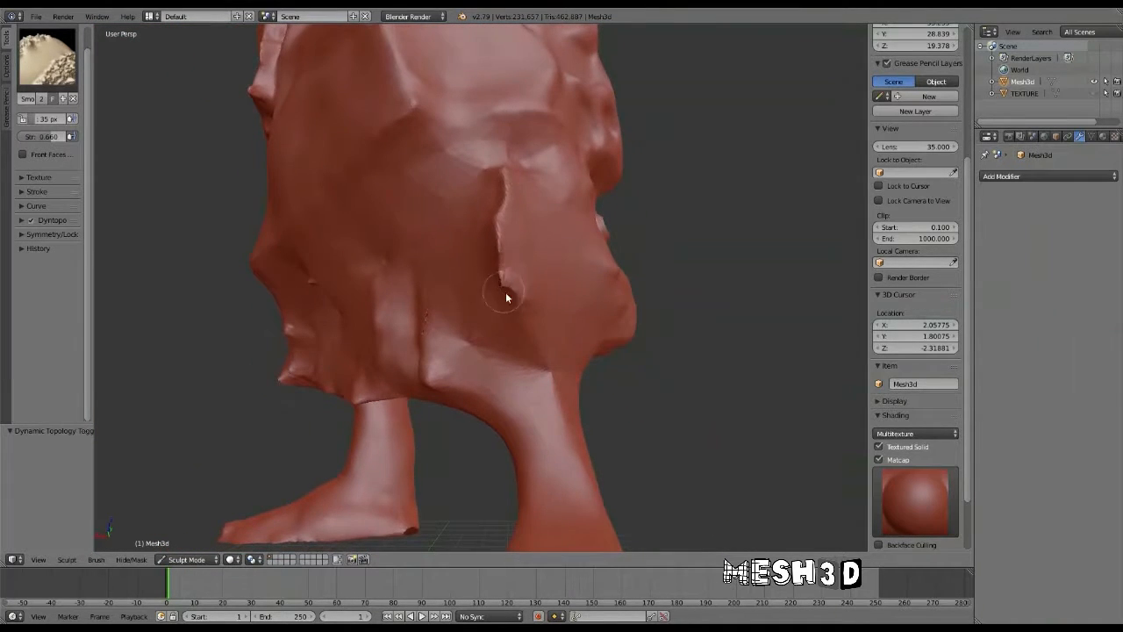
middle_drag(512, 294, 330, 303)
scroll(529, 287, up, 4)
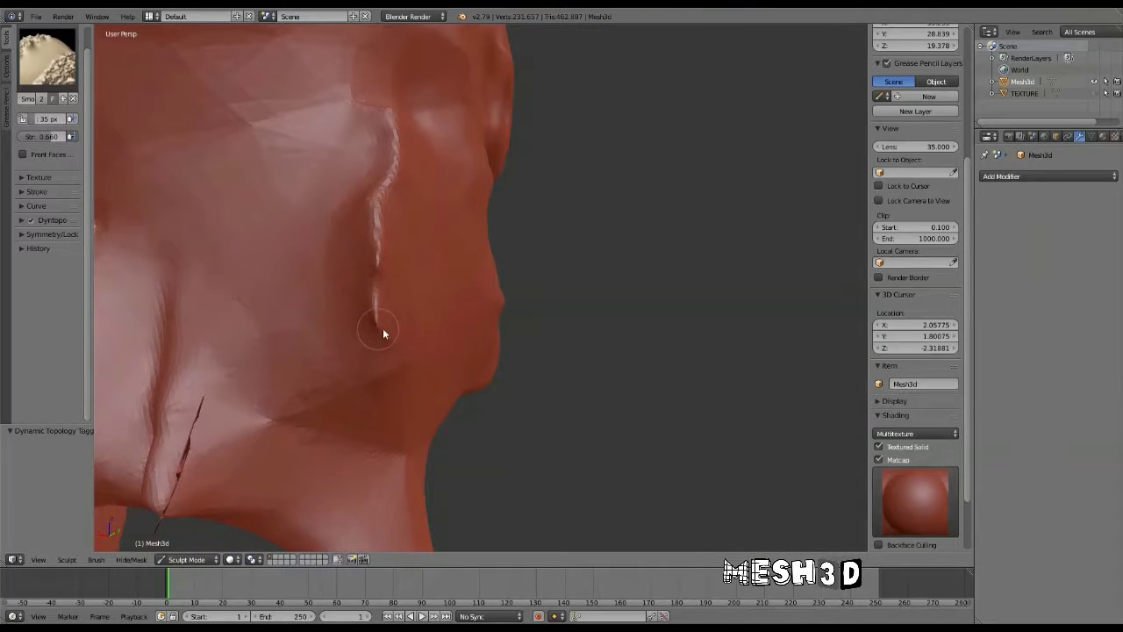
middle_drag(375, 336, 484, 304)
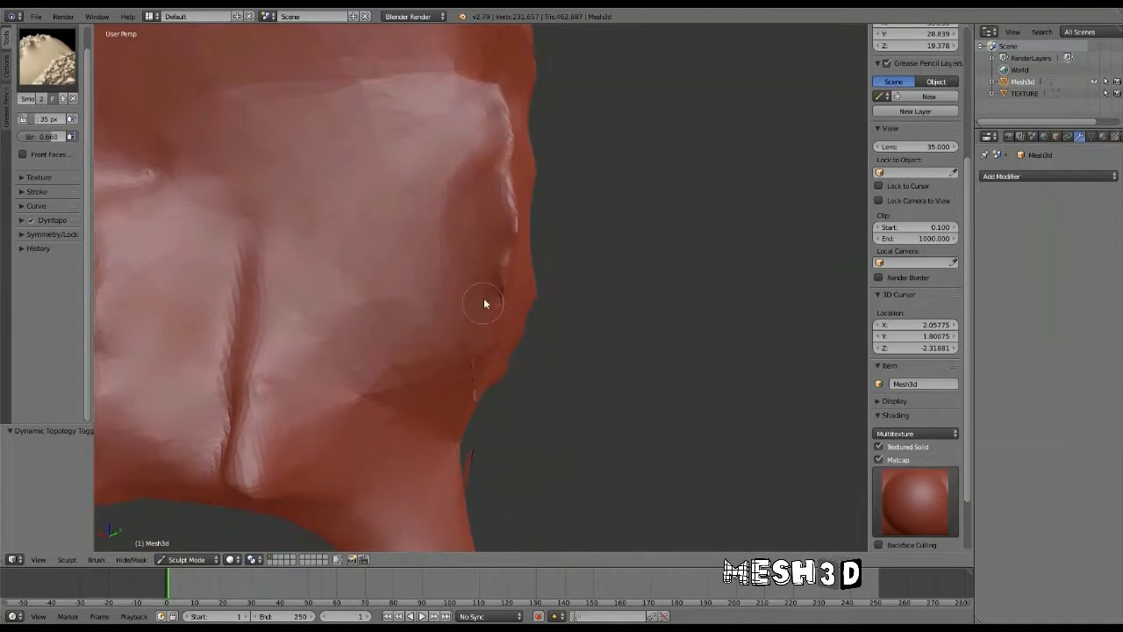
drag(509, 208, 493, 336)
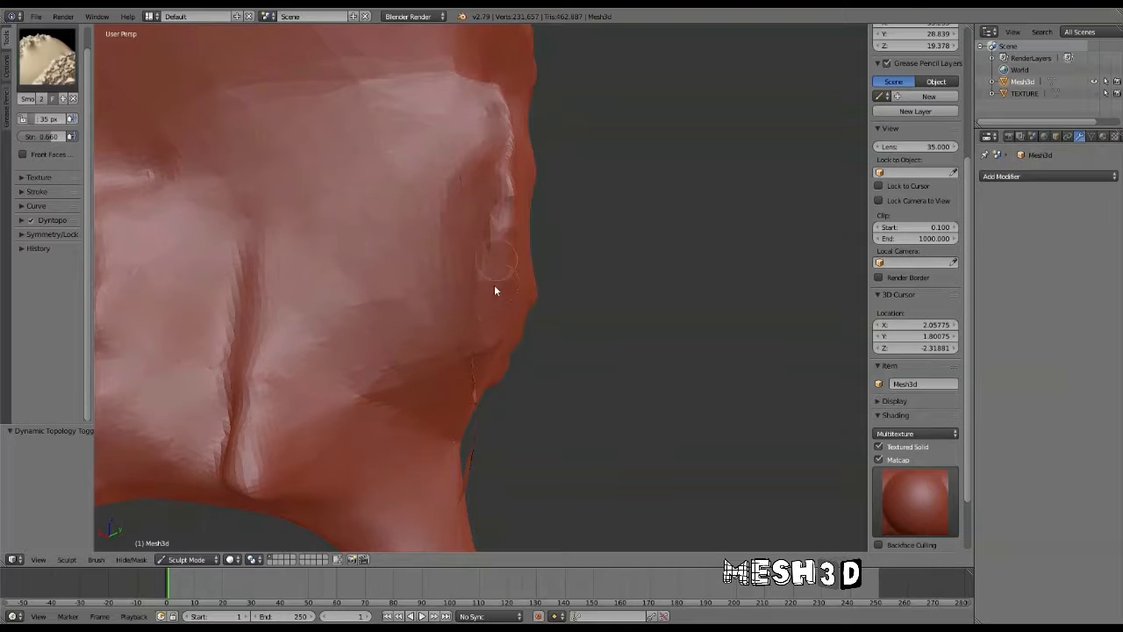
Set the Smooth brush's strength to 0.393.
middle_drag(497, 243, 498, 264)
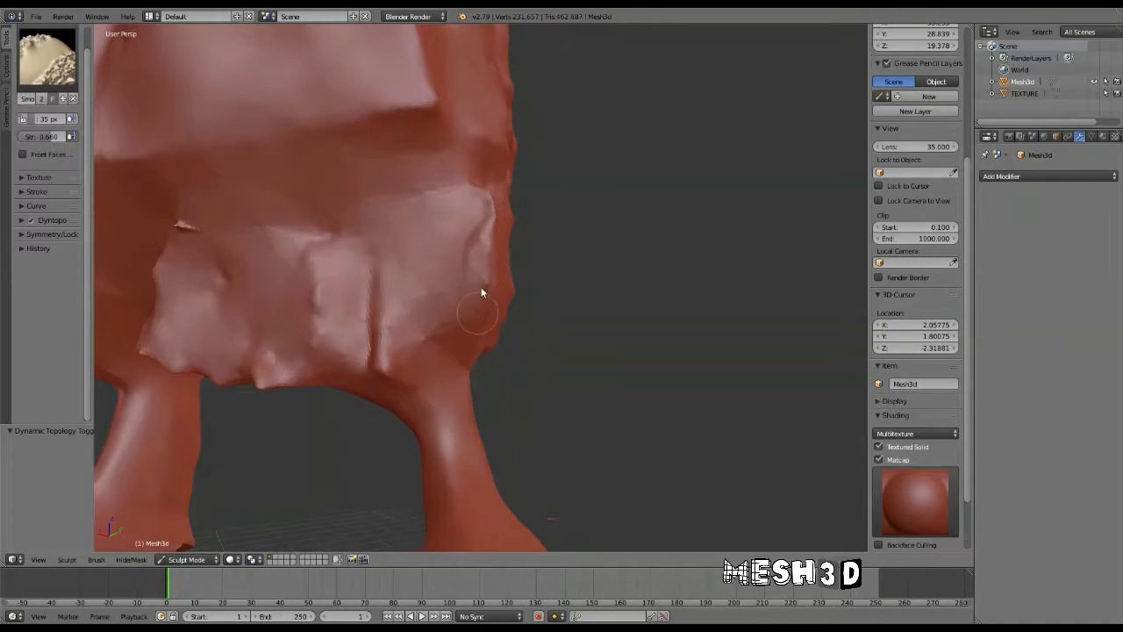
mouse_move(479, 304)
middle_down()
mouse_move(467, 339)
mouse_move(494, 261)
mouse_move(484, 258)
mouse_move(526, 284)
middle_up()
mouse_move(439, 235)
middle_down()
mouse_move(519, 259)
mouse_move(526, 301)
middle_up()
mouse_move(562, 225)
middle_down()
mouse_move(507, 267)
mouse_move(480, 254)
middle_up()
scroll(478, 237, up, 3)
scroll(475, 133, down, 4)
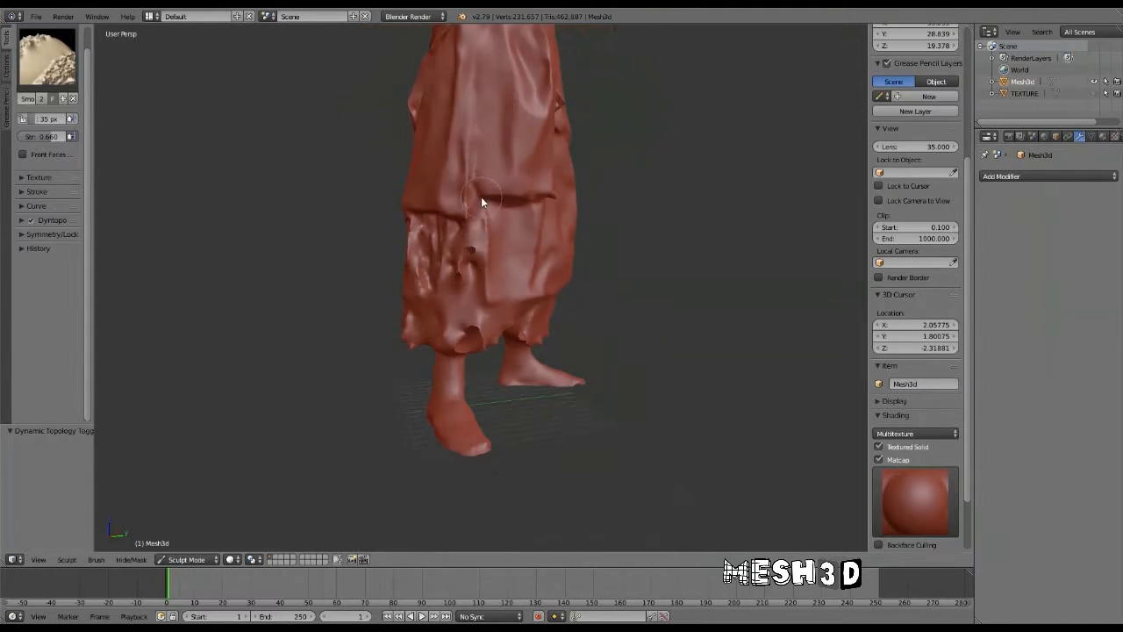
middle_drag(468, 126, 113, 185)
drag(48, 137, 39, 136)
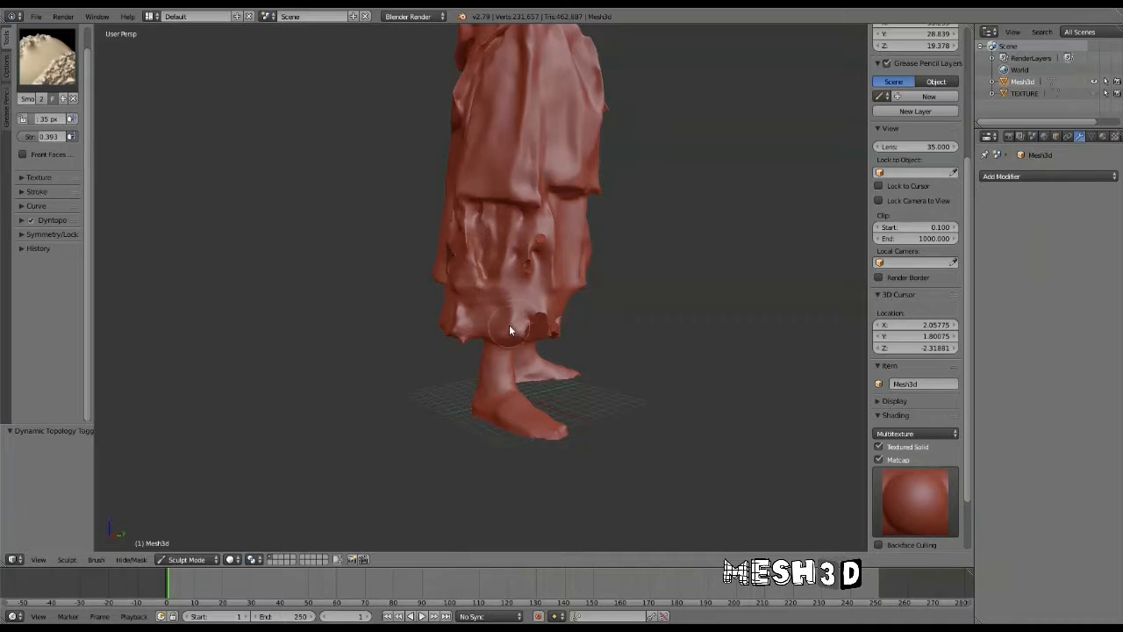
Examine the robe's hem, lower folds and side up to the waist for remaining holes and rough edges.
scroll(517, 316, up, 5)
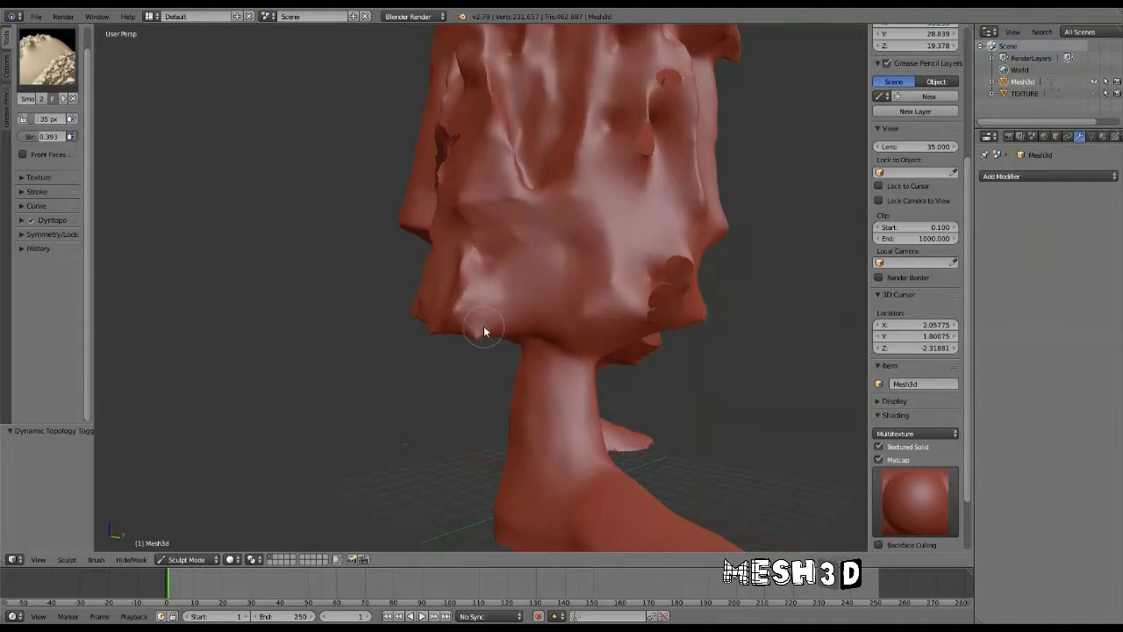
middle_drag(483, 330, 611, 293)
scroll(608, 215, down, 3)
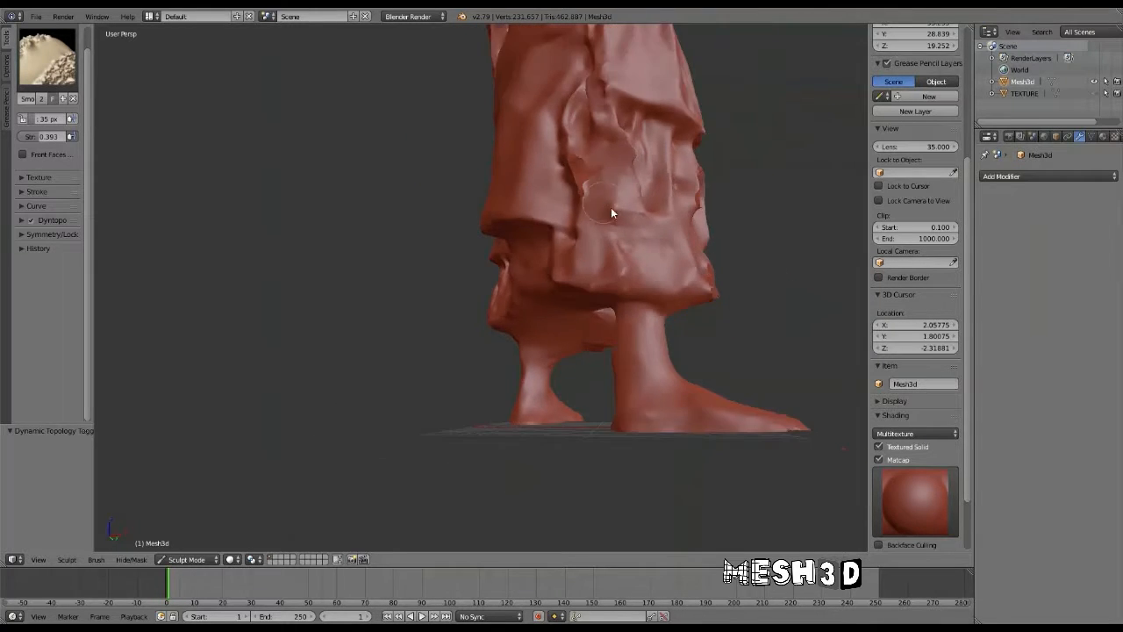
shift+middle_drag(612, 211, 575, 415)
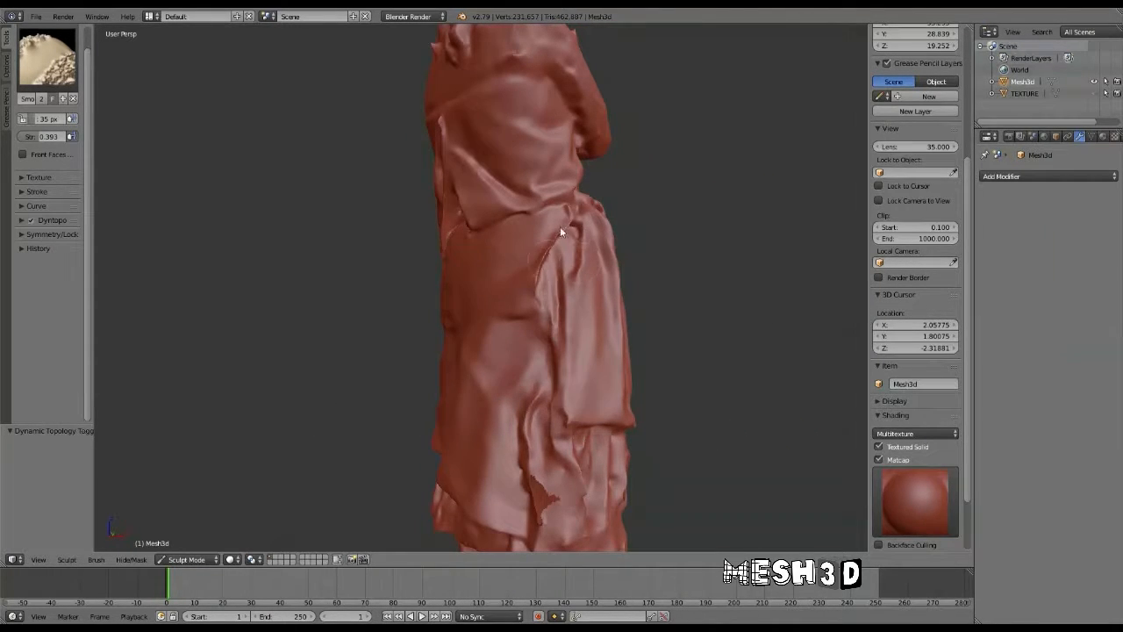